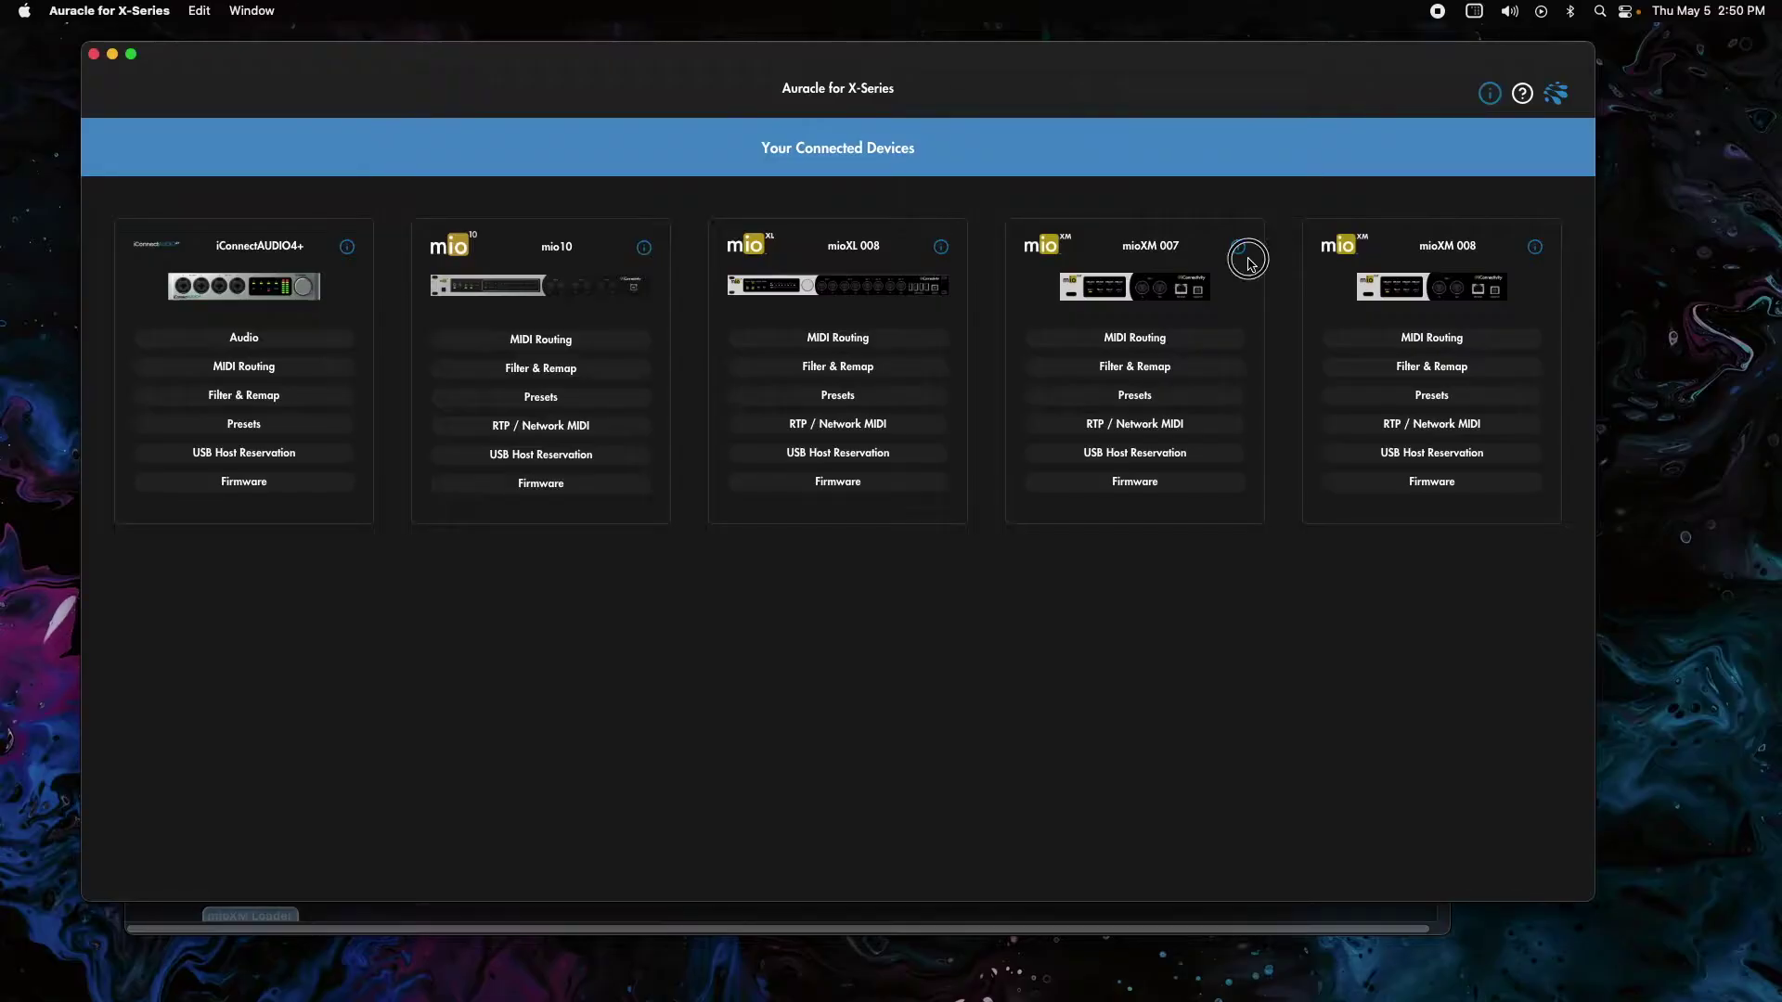
View the device information for the mioXM 007 and close it.
left_click(1239, 250)
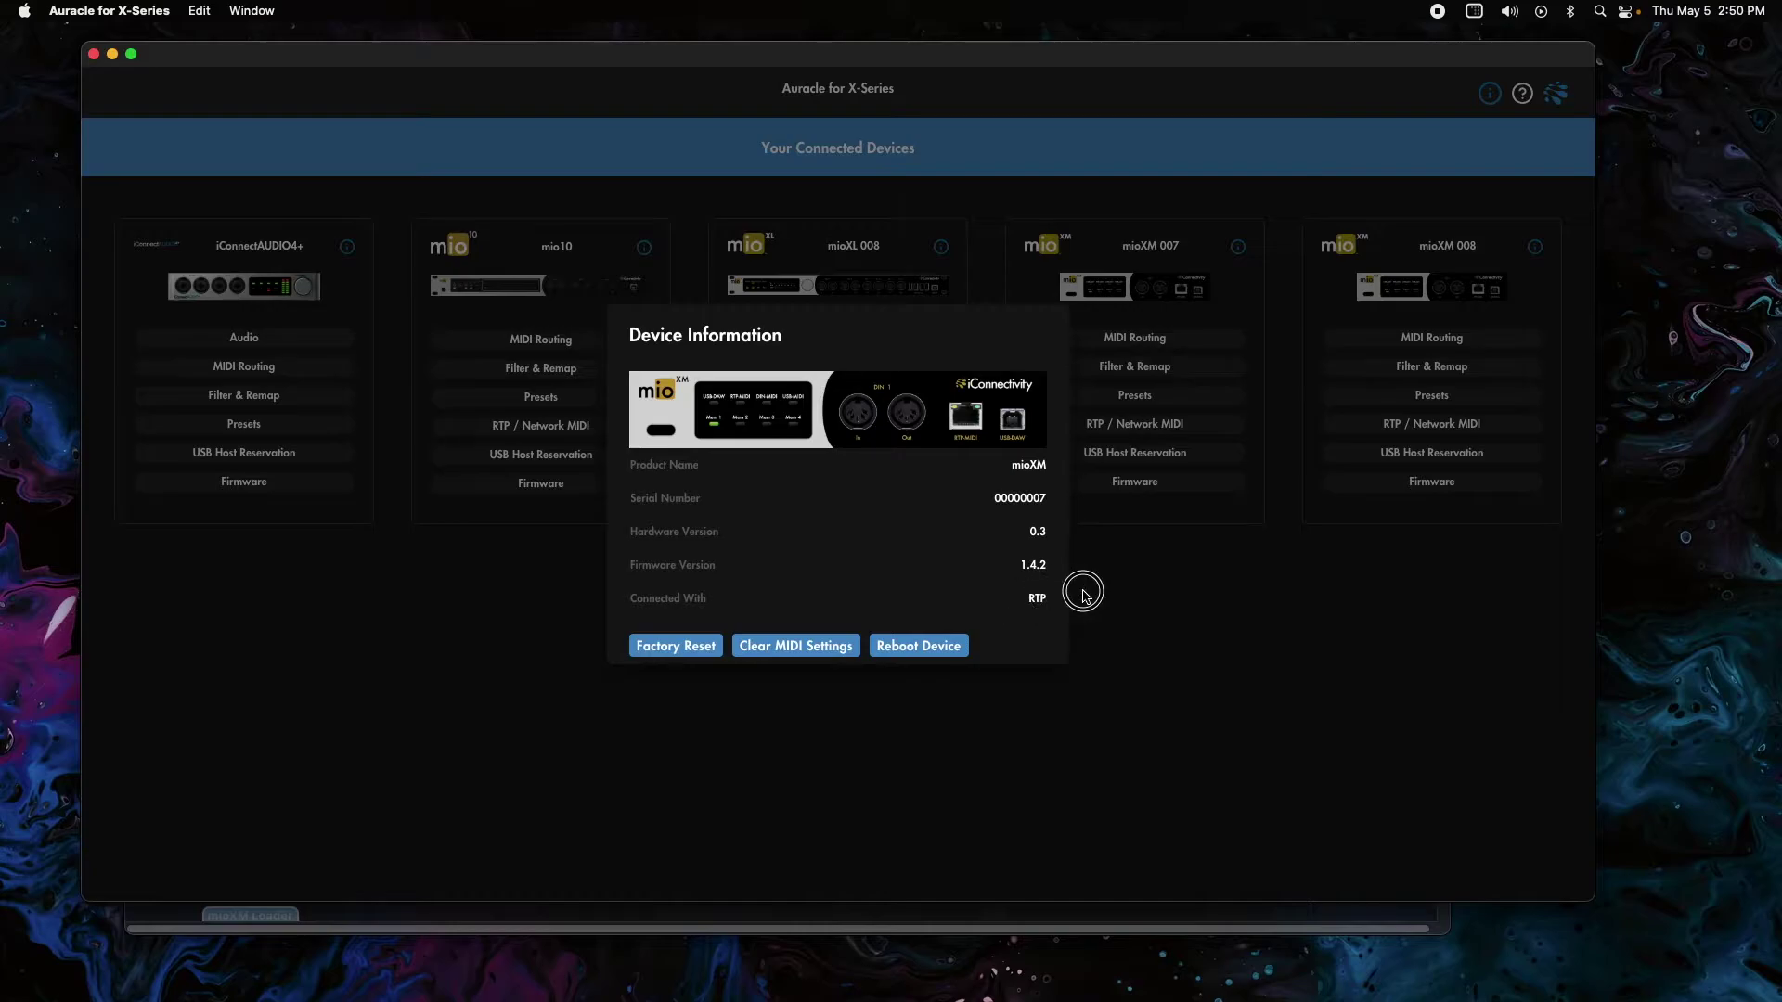
left_click(1211, 667)
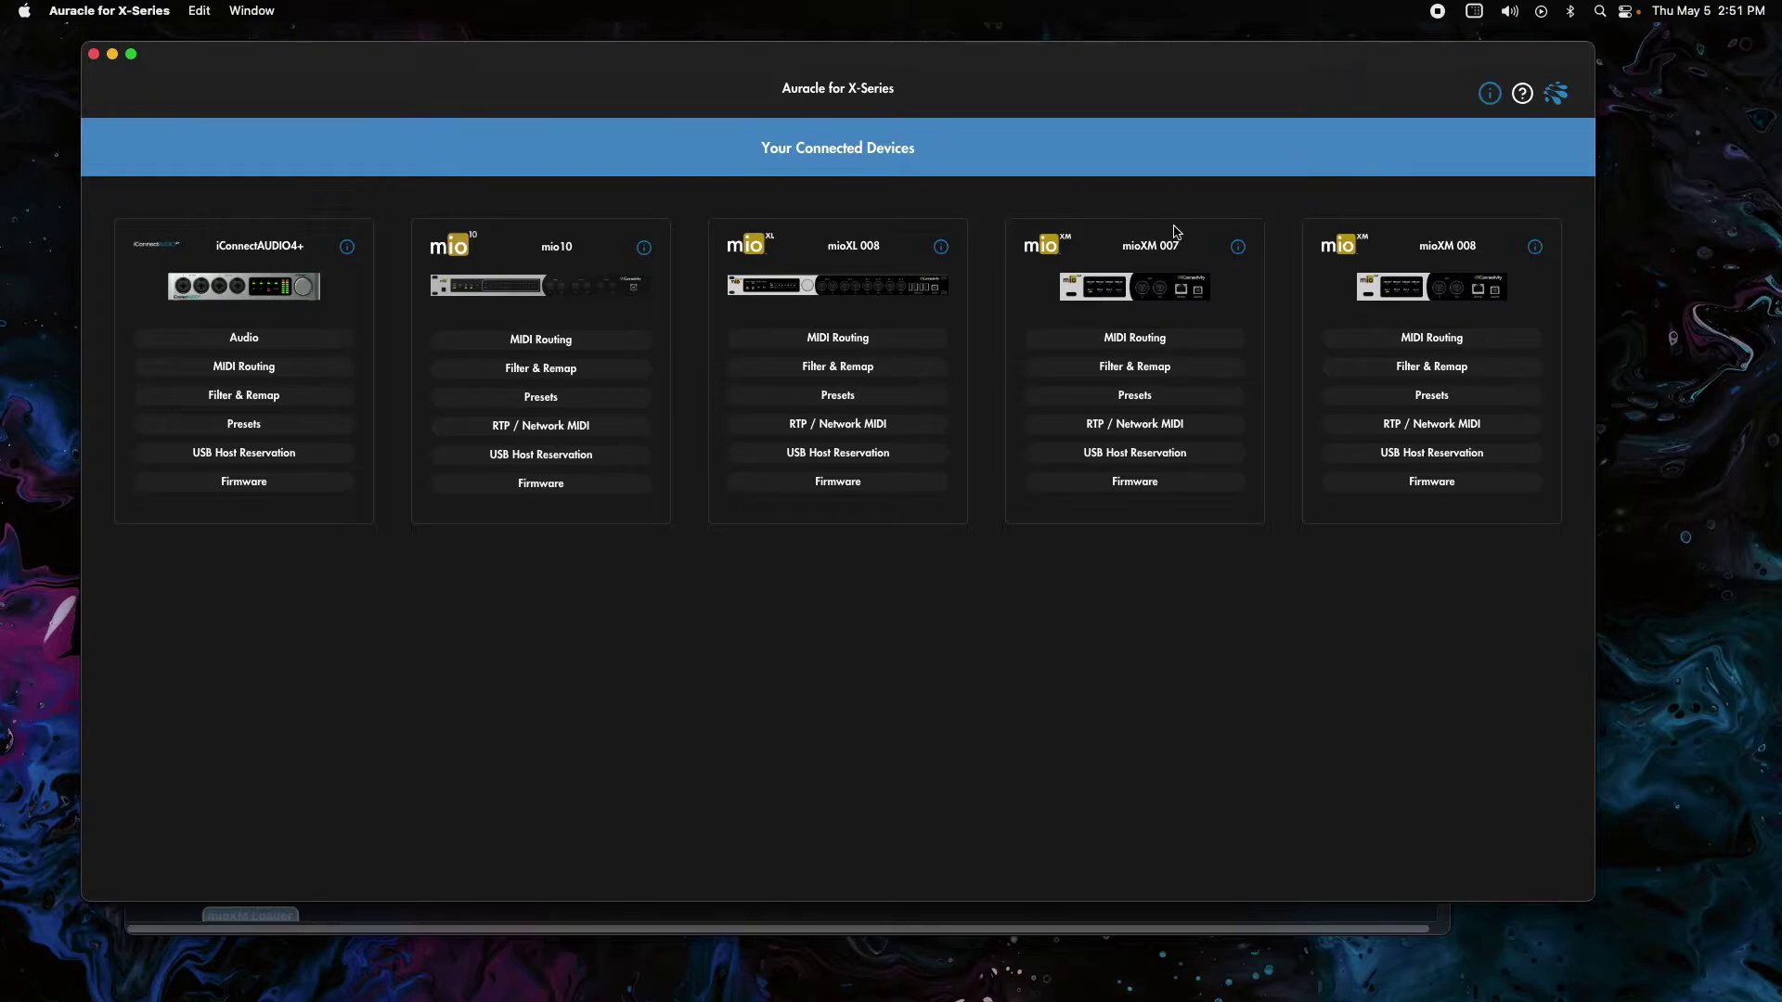
Open the mioXM 007's MIDI routing and rename source port DIN 1 as "Korg Monologue".
left_click(1144, 340)
left_click(204, 207)
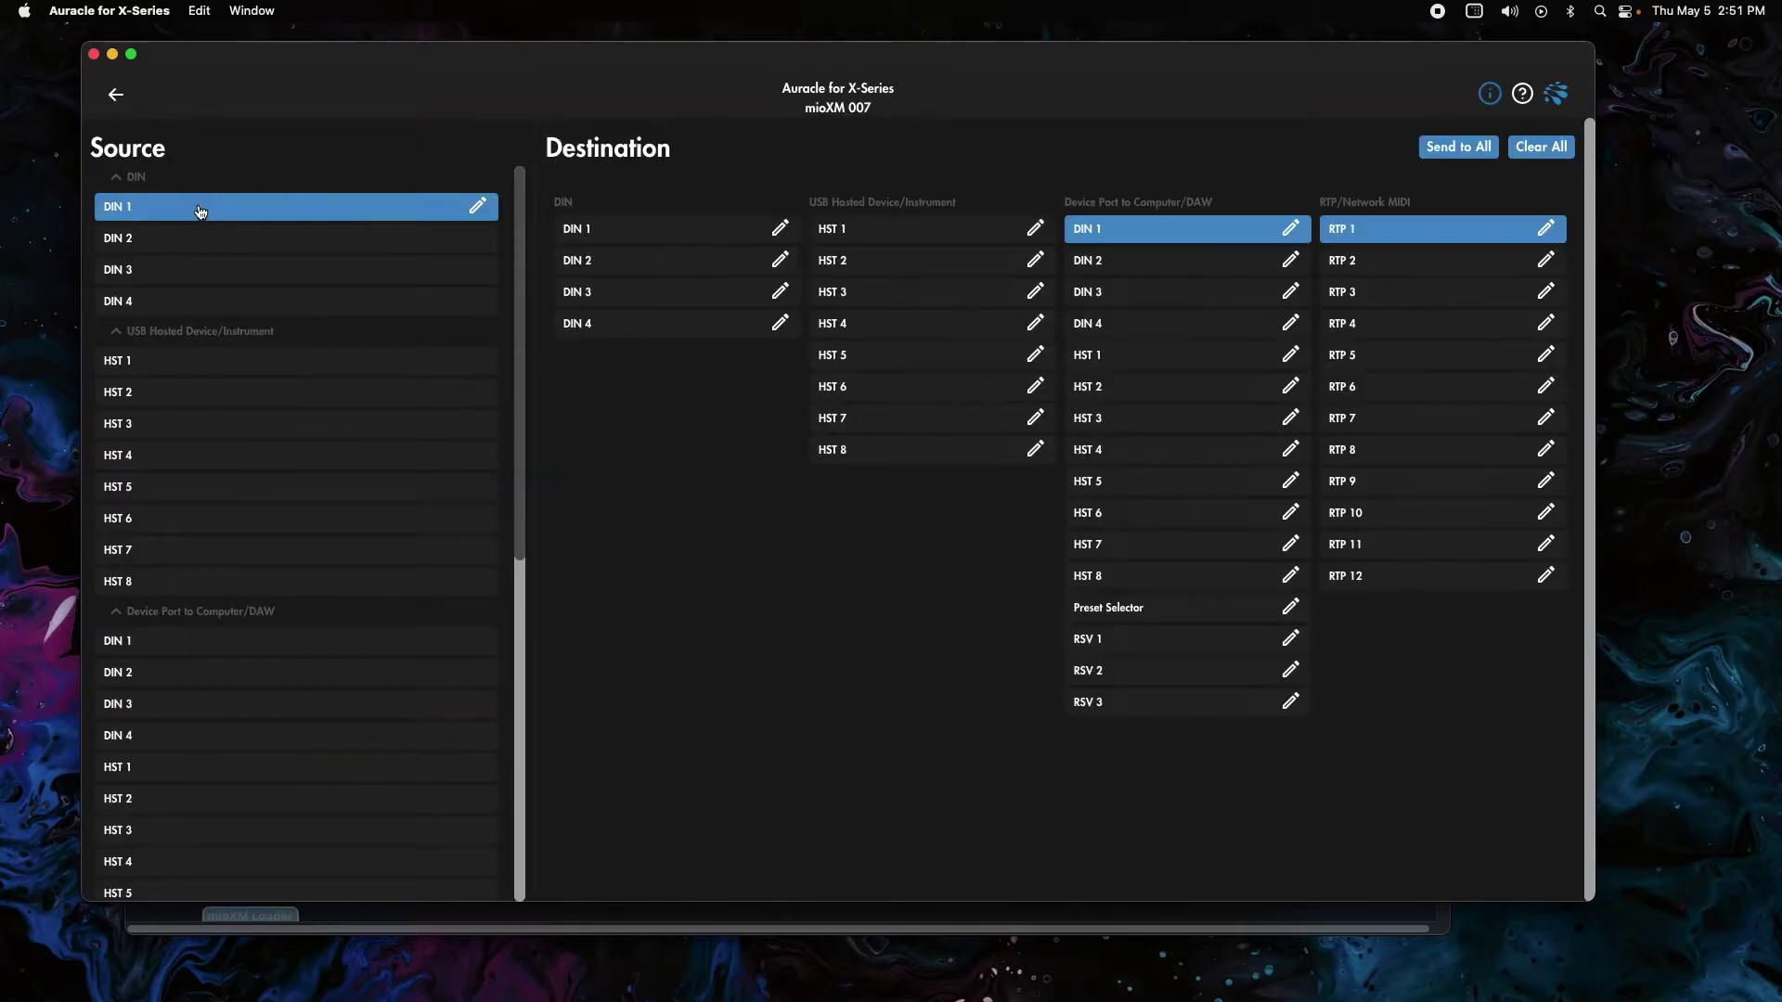
scroll(140, 199, "down", 2)
scroll(140, 199, "up", 2)
left_click(478, 205)
left_click_drag(811, 492, 752, 449)
type("K")
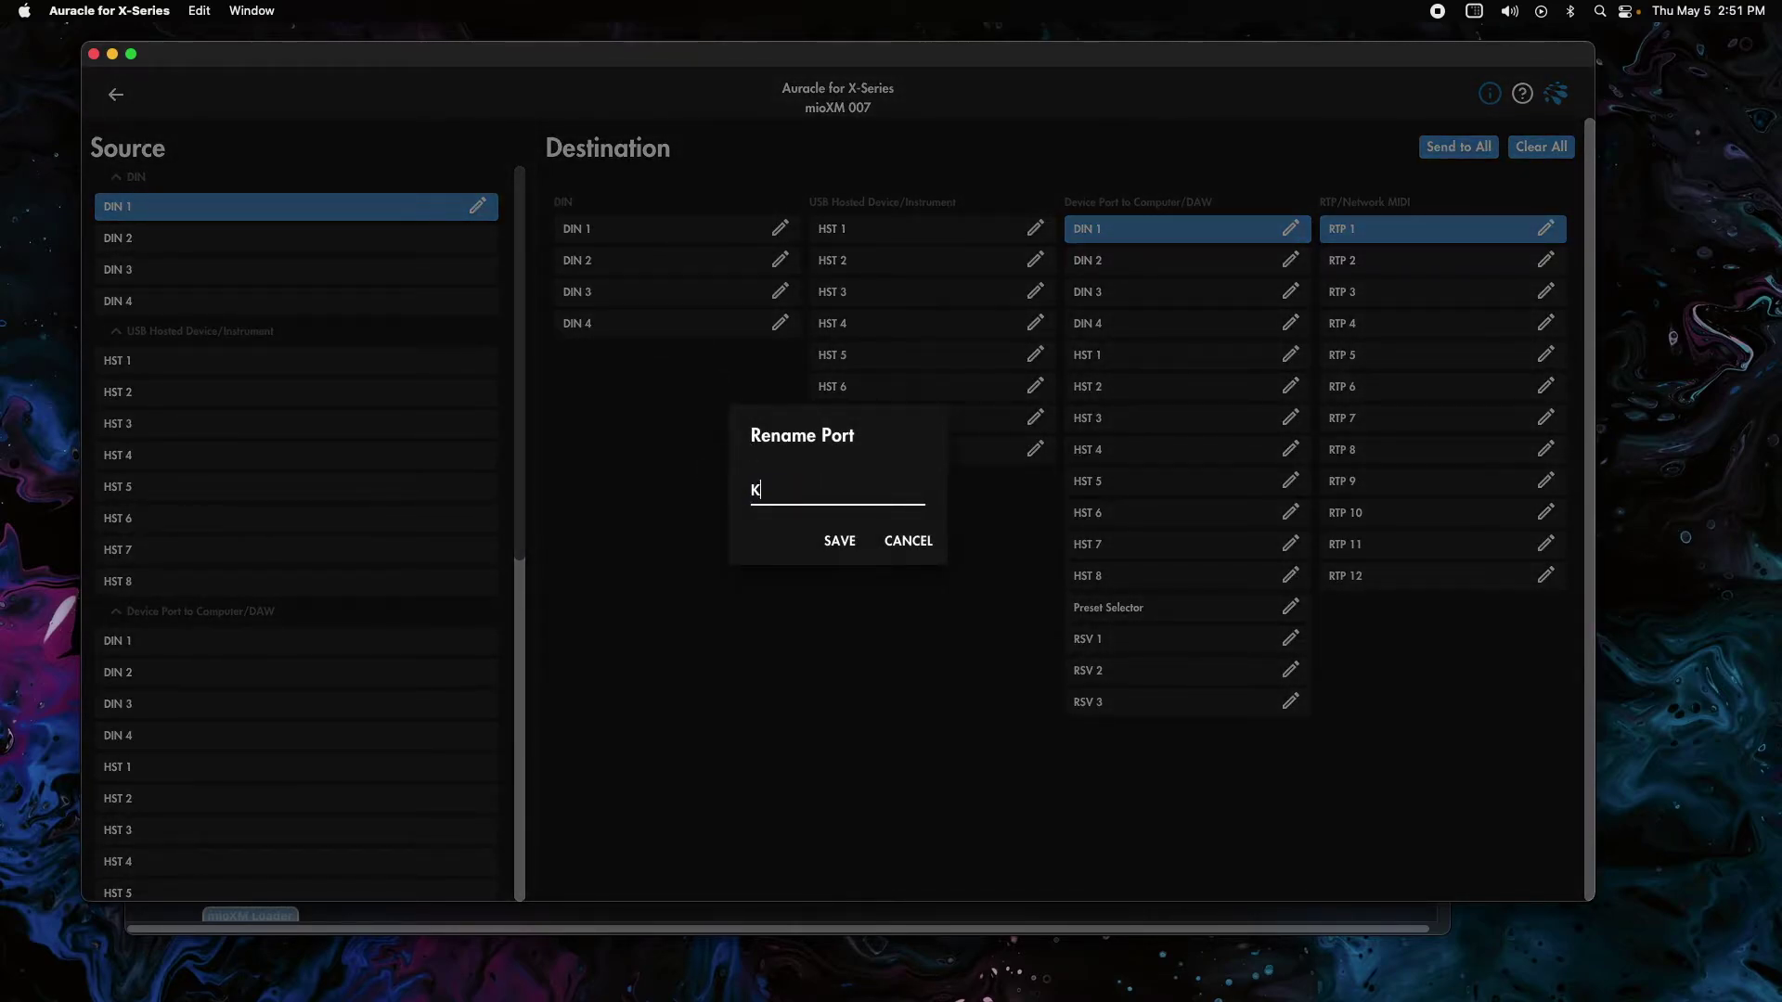
type("org Monologue")
key("Return")
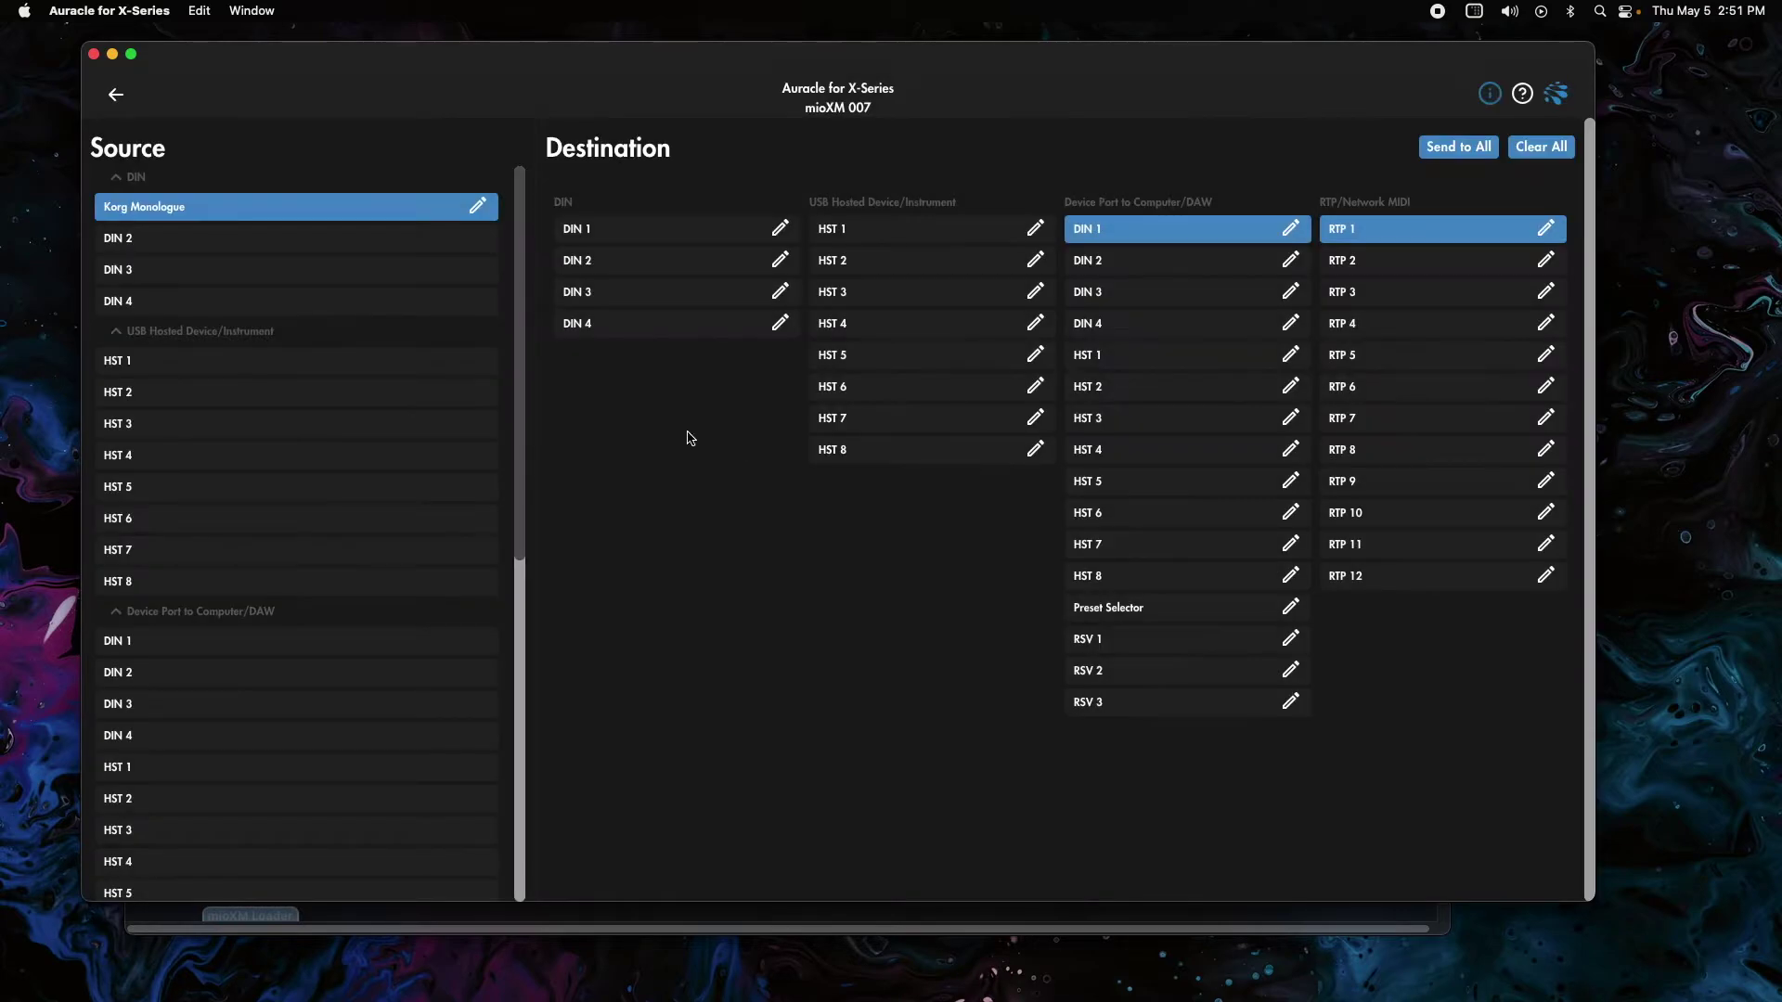
Examine which destinations each DIN and USB-hosted source port of the mioXM 007 is routed to.
left_click(288, 221)
left_click(234, 246)
left_click(233, 276)
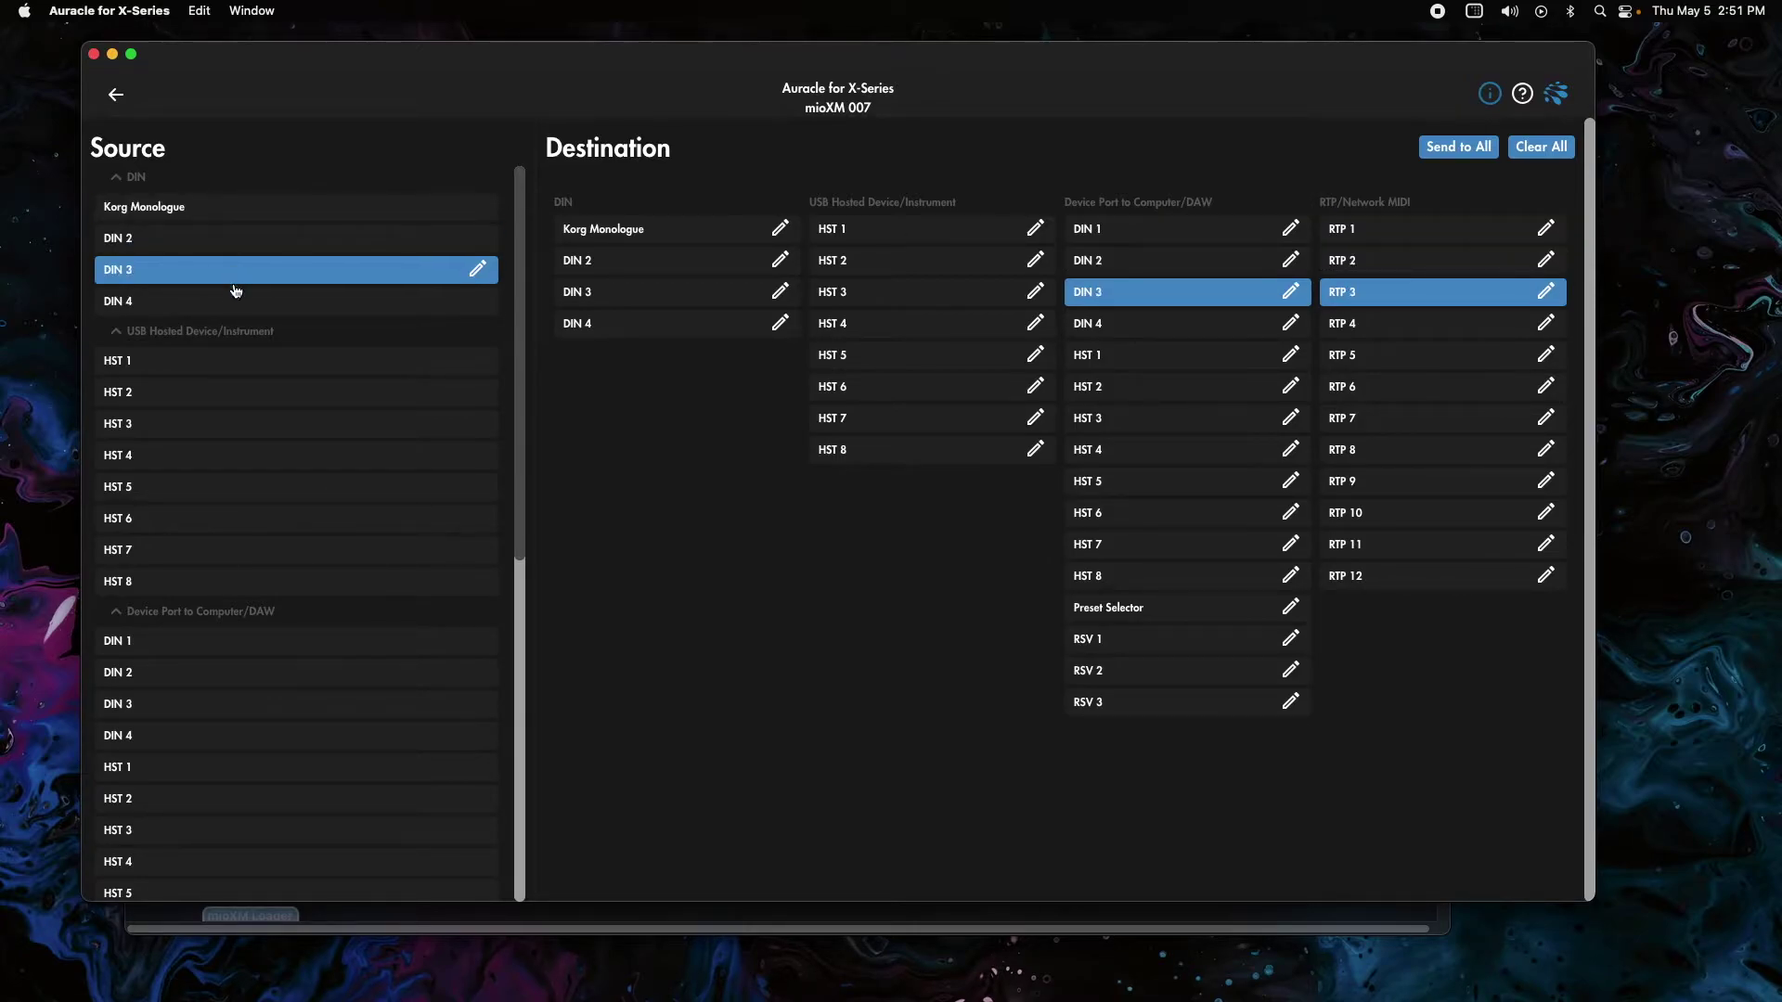
left_click(371, 307)
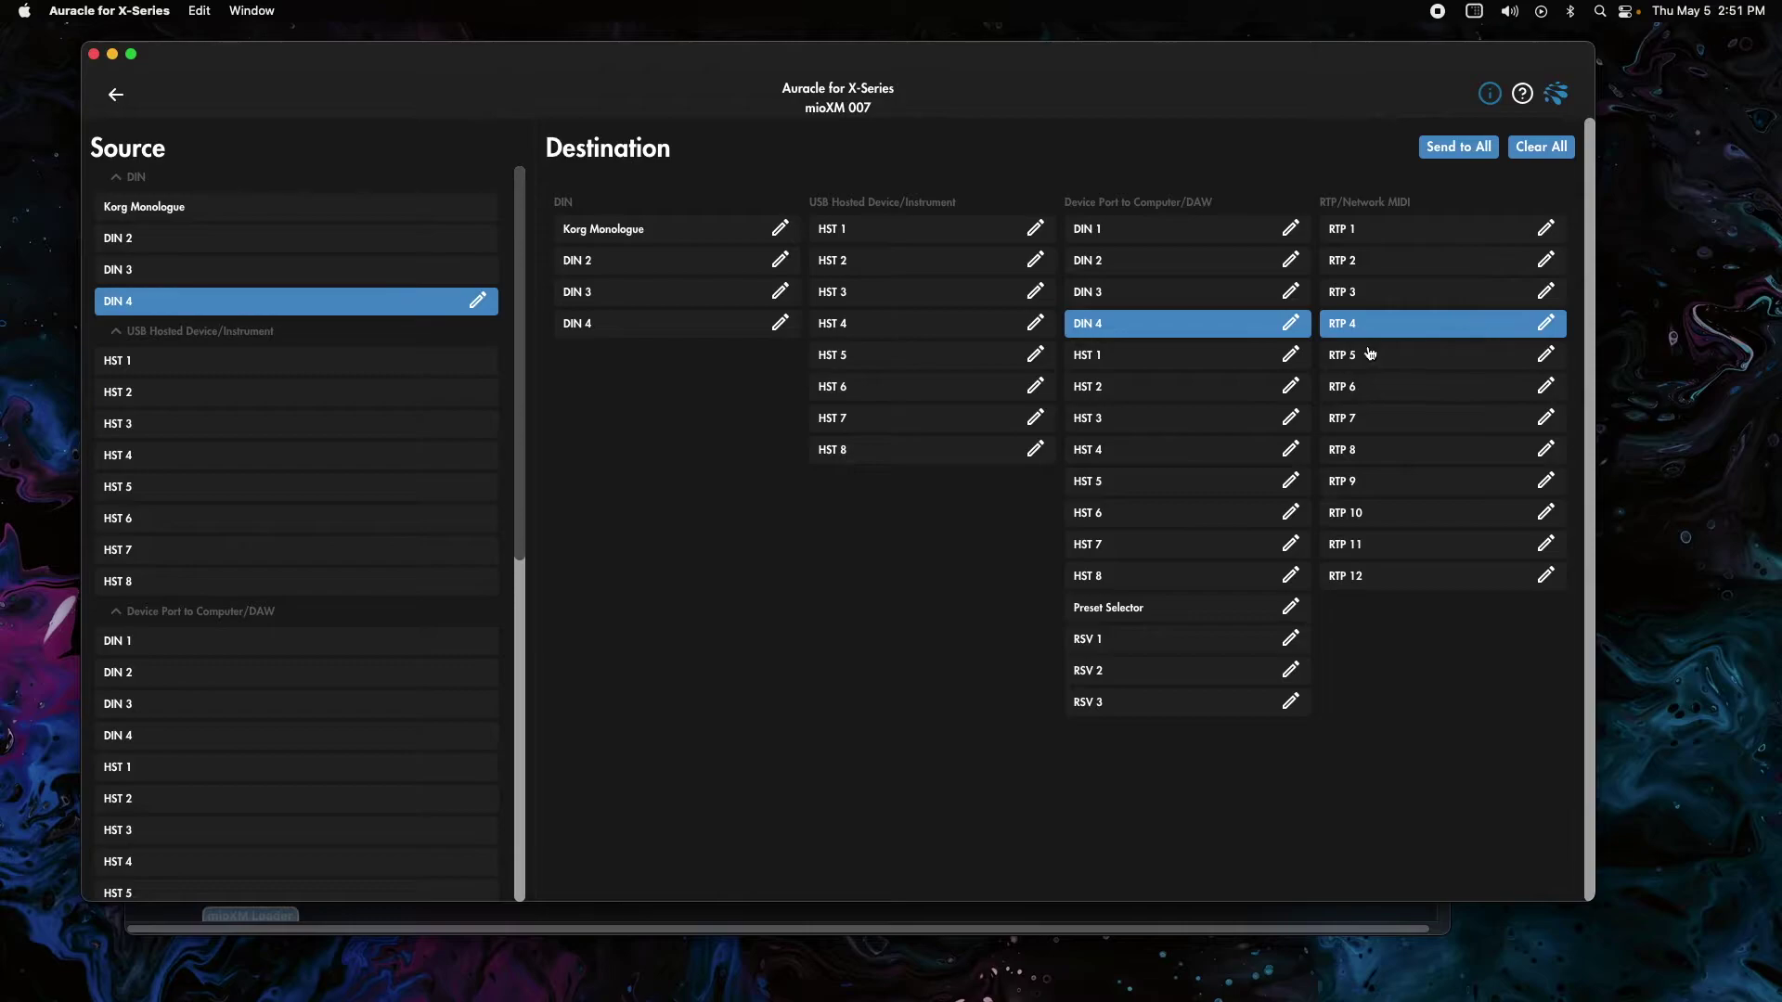
left_click(372, 361)
left_click(323, 392)
left_click(280, 431)
left_click(267, 457)
left_click(263, 487)
left_click(256, 518)
left_click(251, 551)
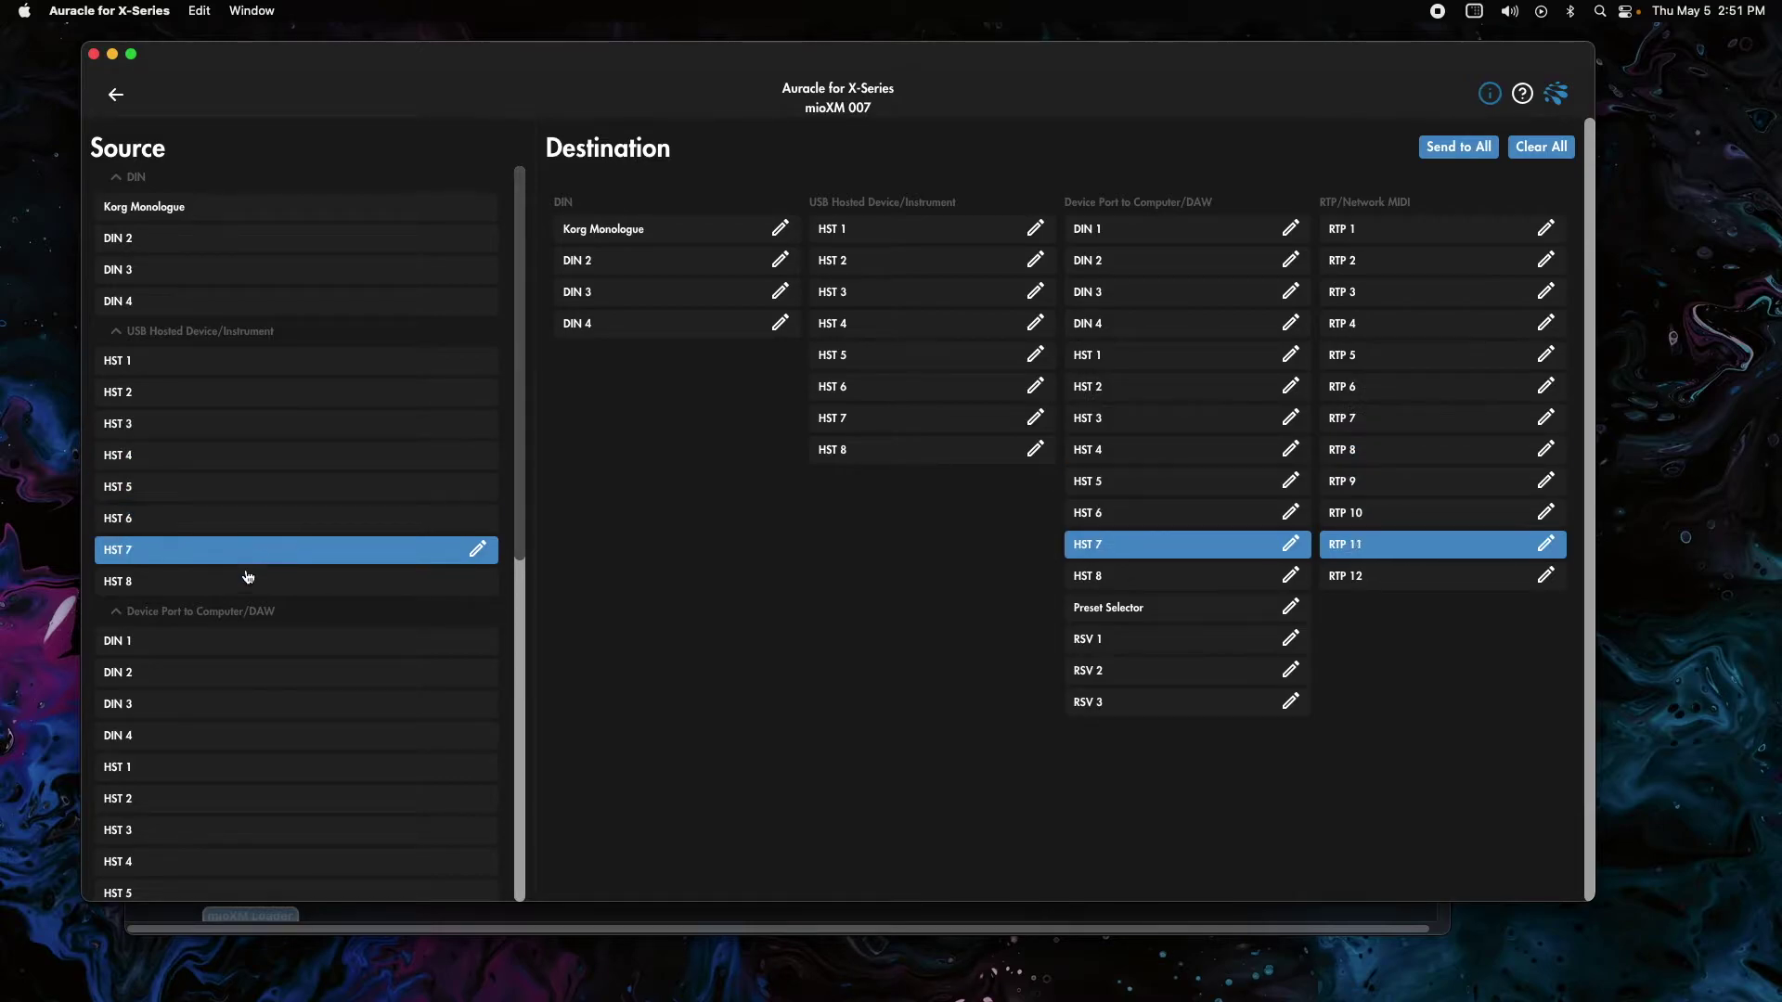
left_click(248, 577)
left_click(247, 369)
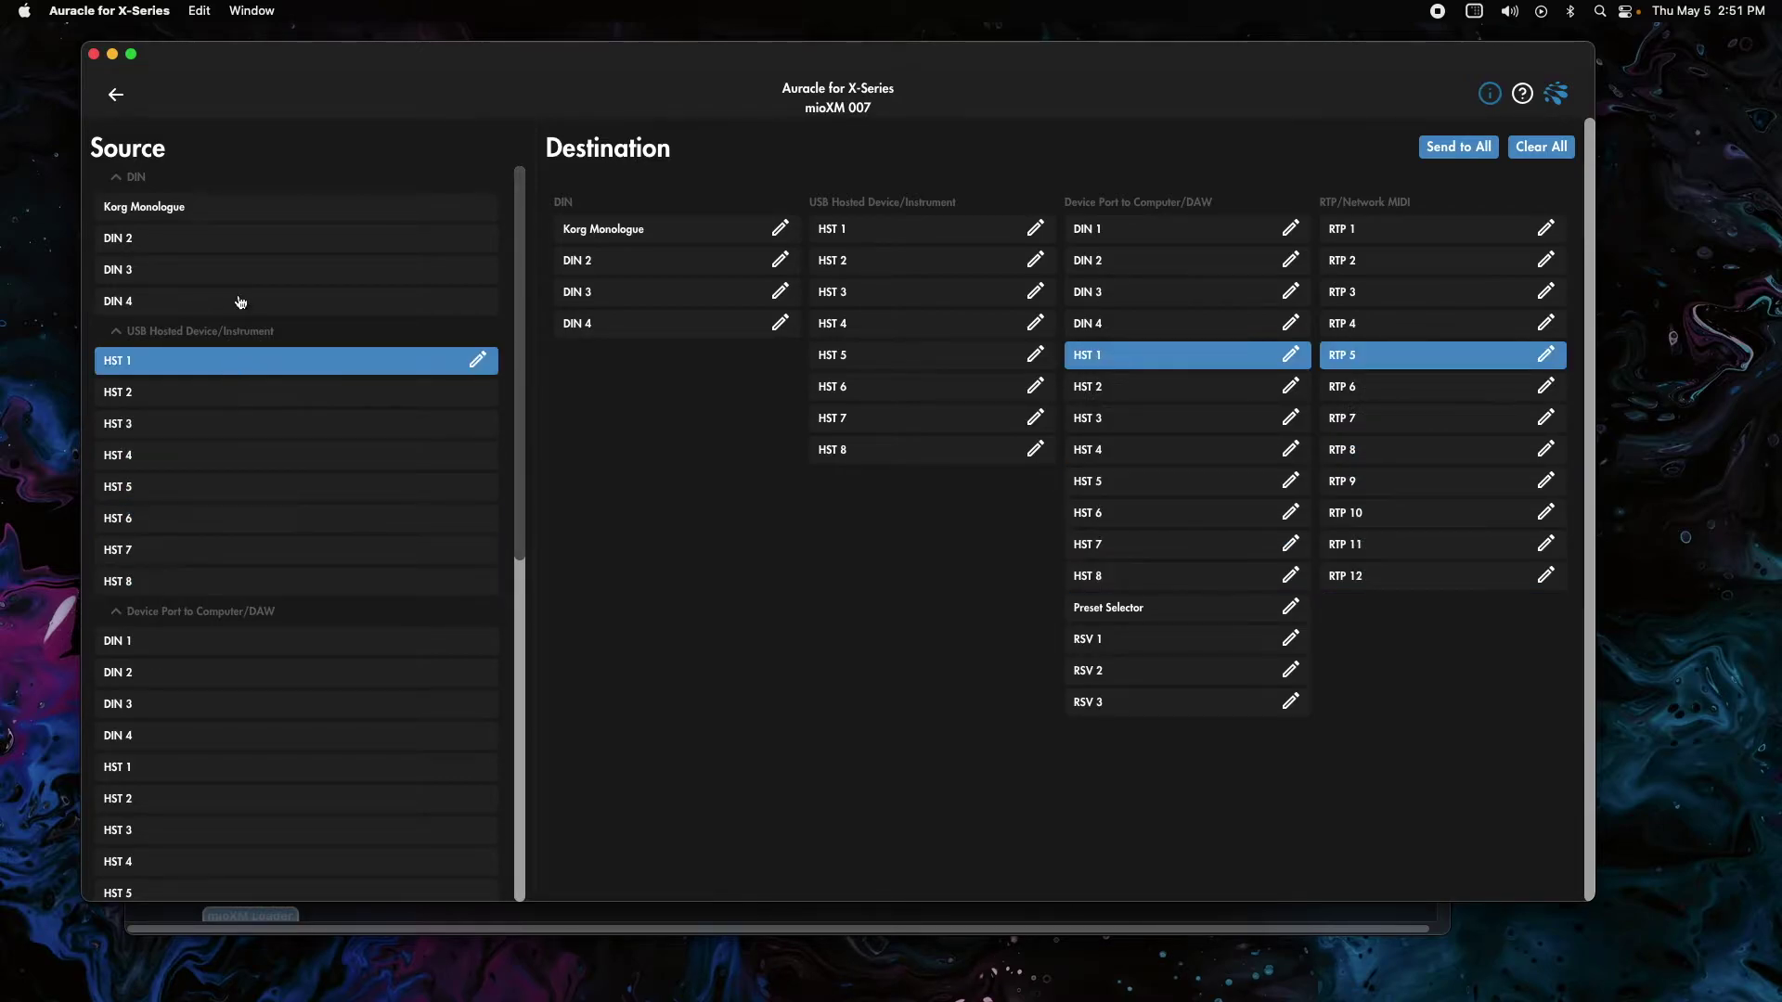
Select the Korg Monologue source and rename its destination port RTP 1 as "Korg Monolgue".
left_click(234, 214)
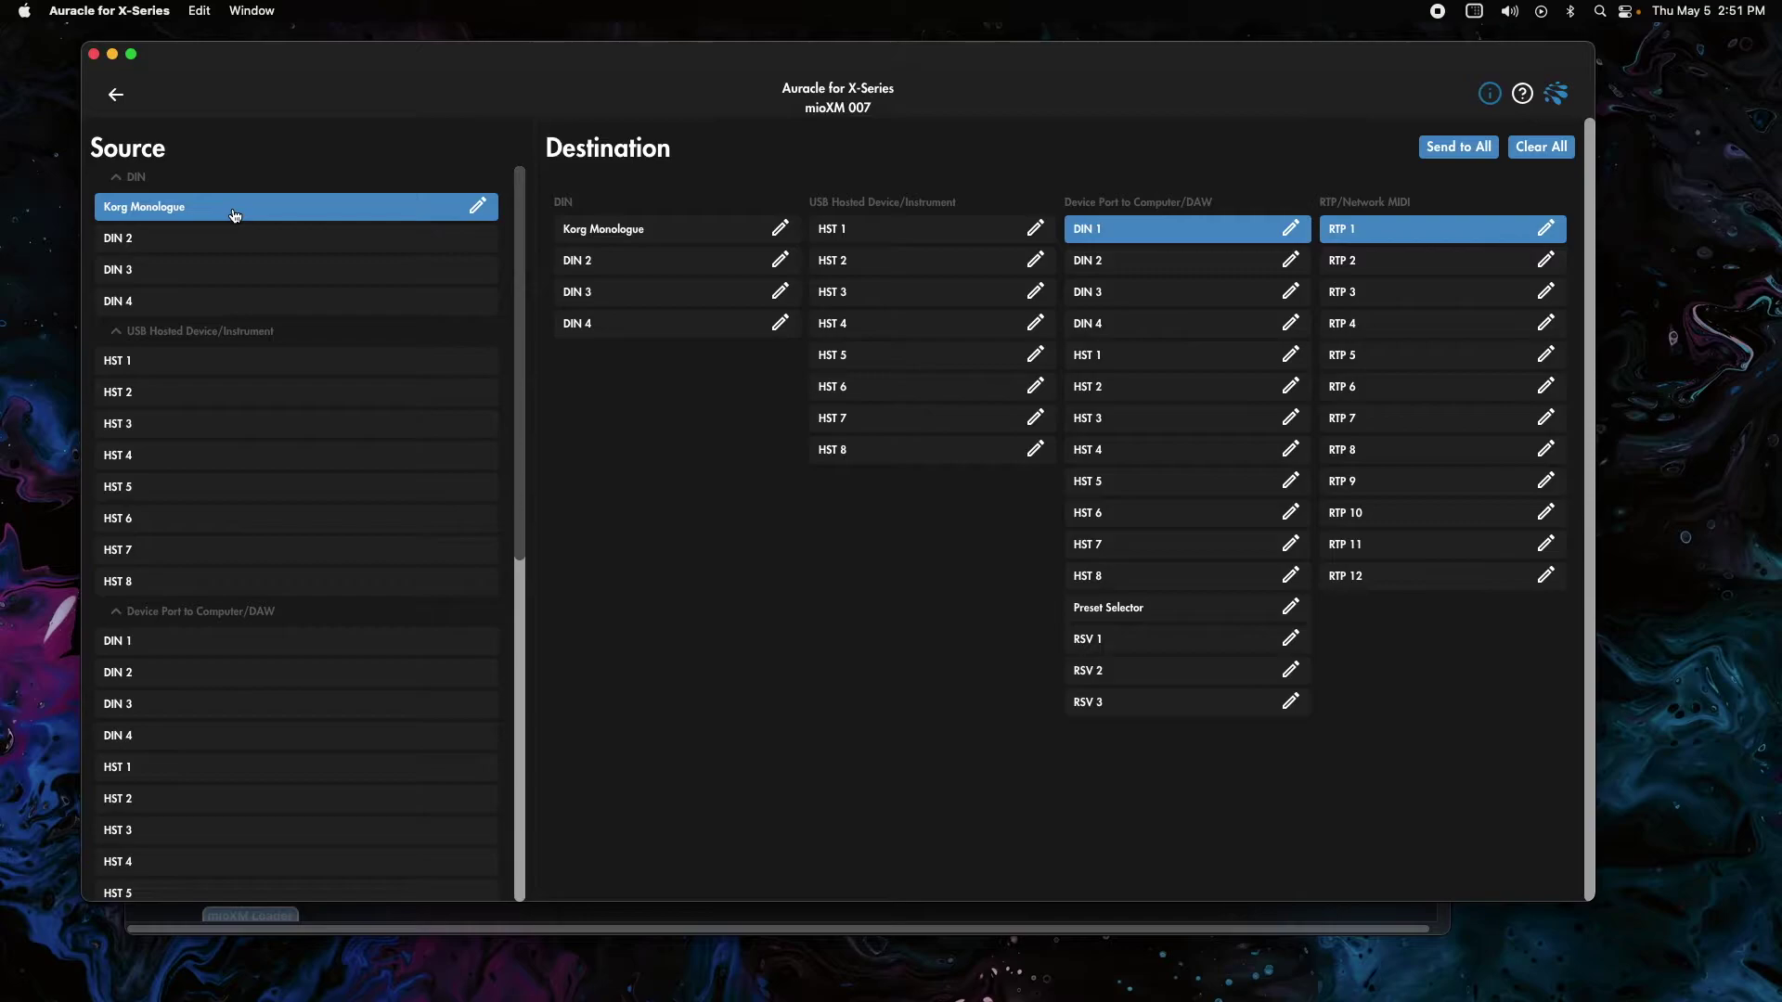
left_click(1555, 232)
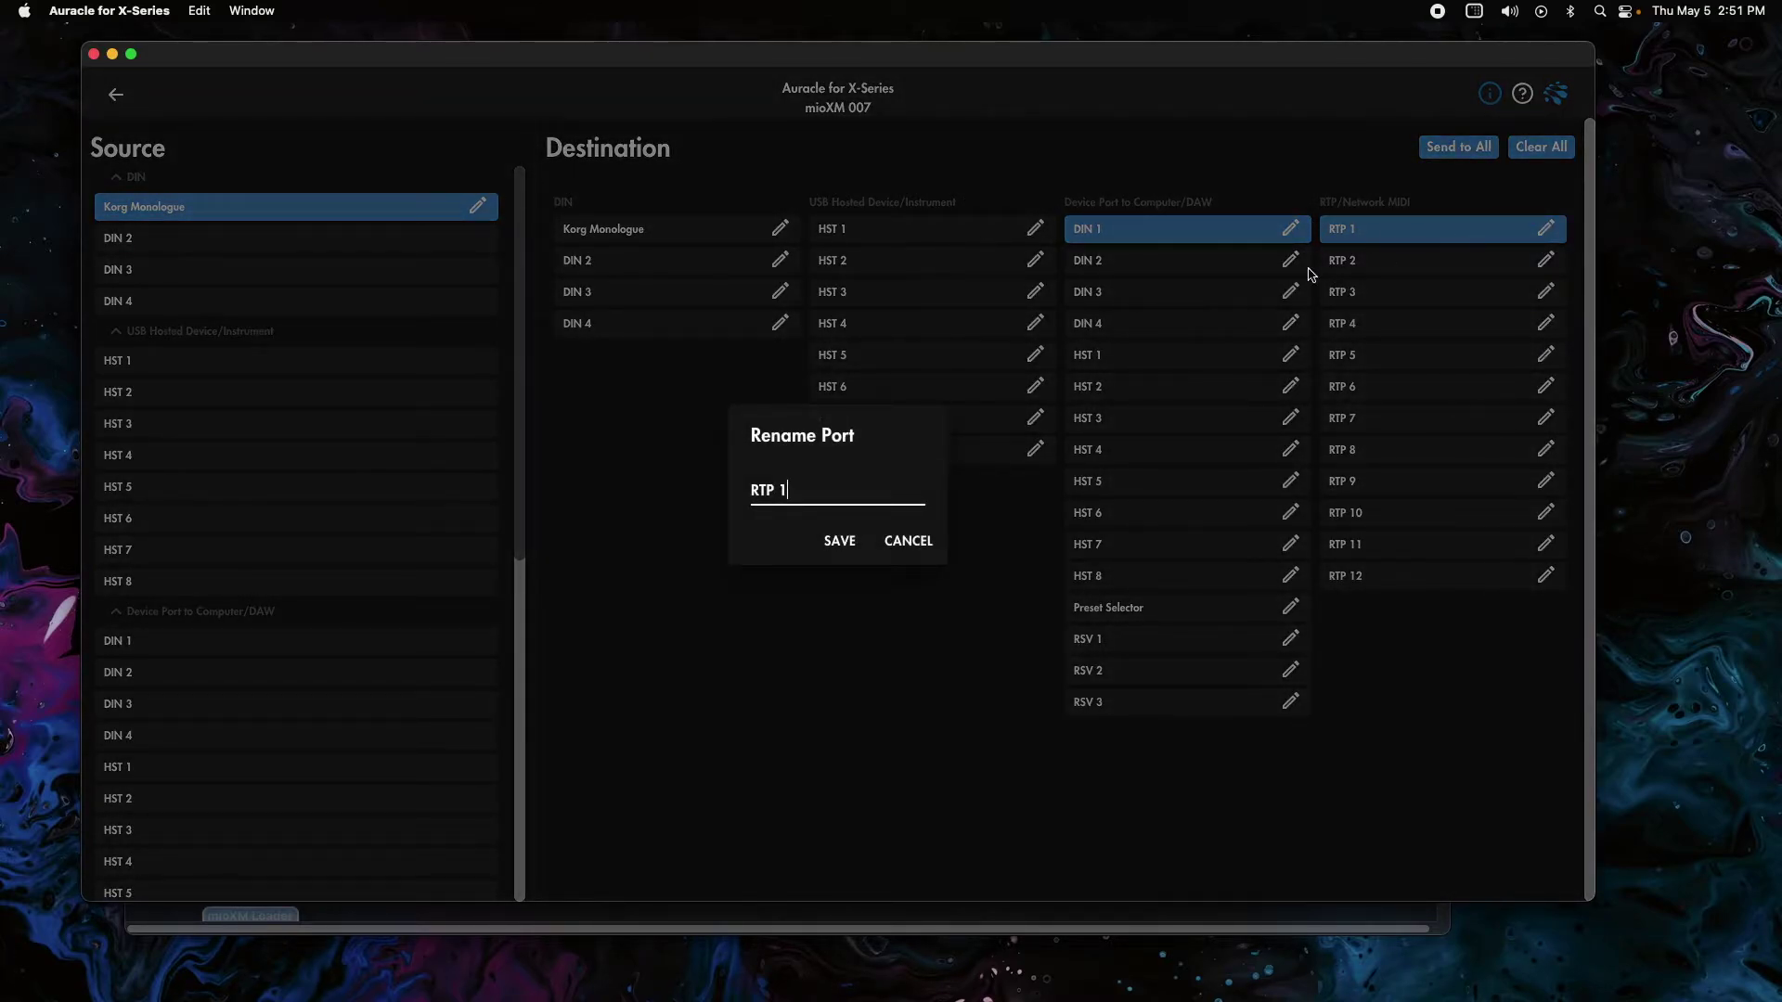
left_click(919, 542)
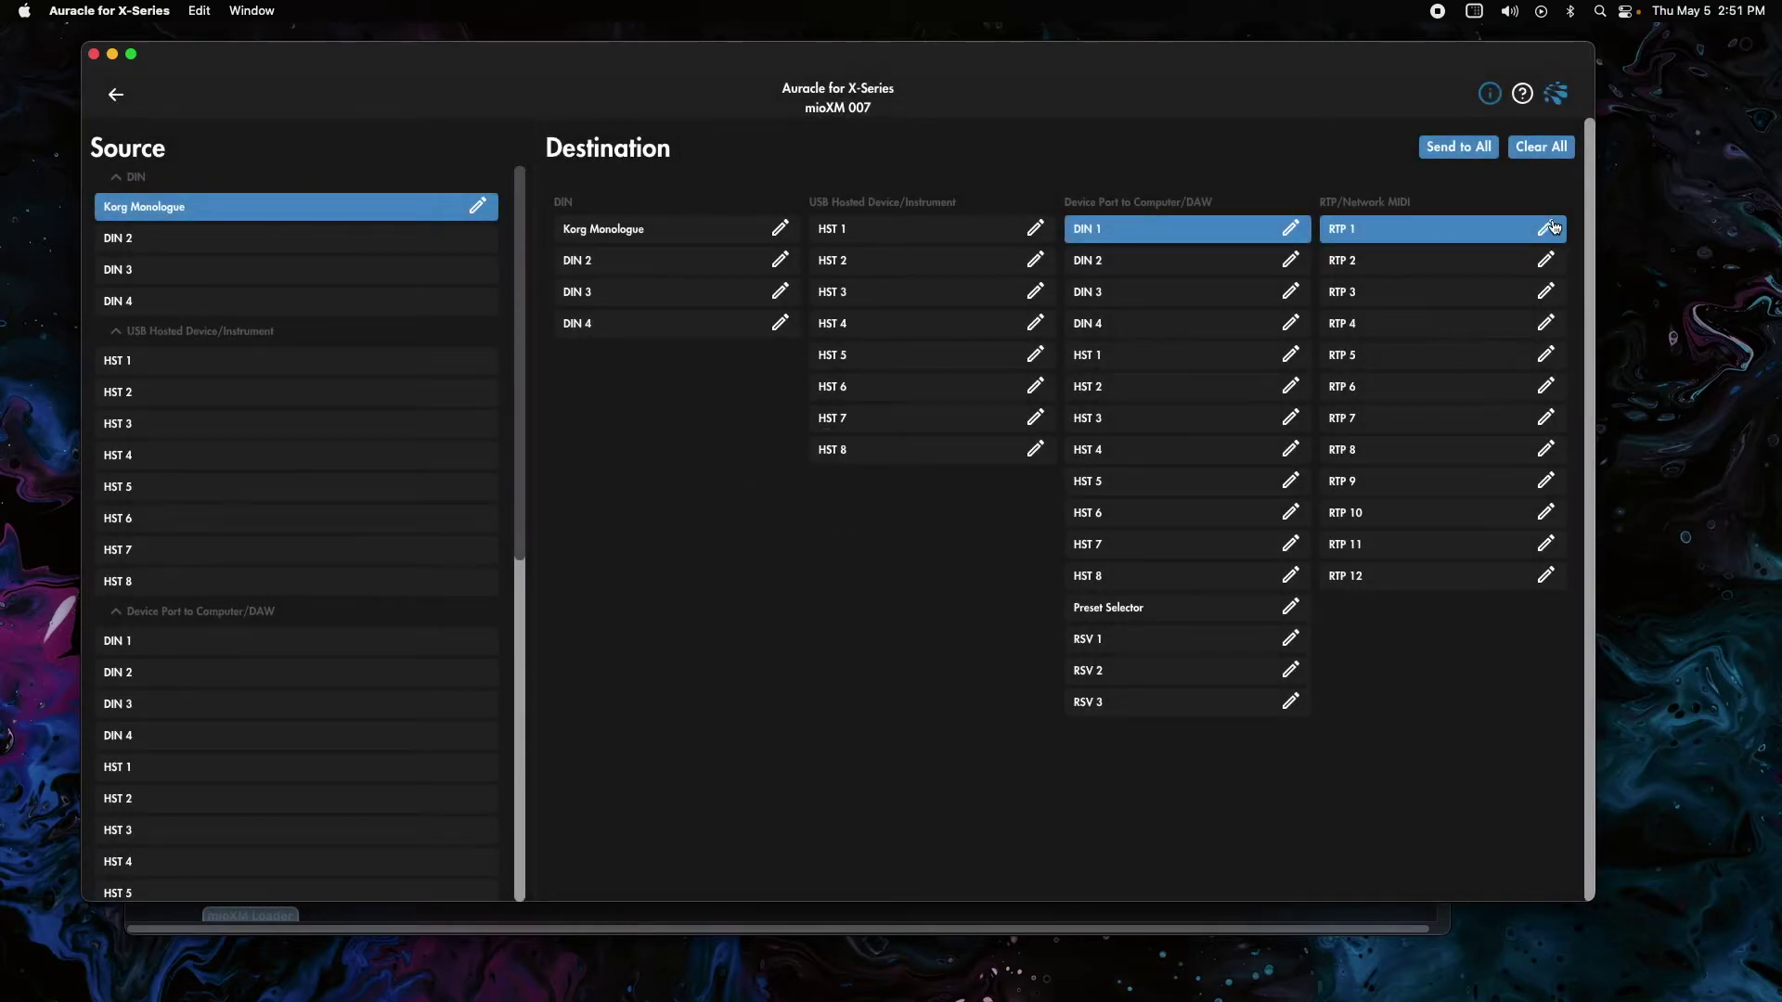
left_click(1554, 227)
left_click_drag(819, 496, 692, 483)
type("Korg Monolgue")
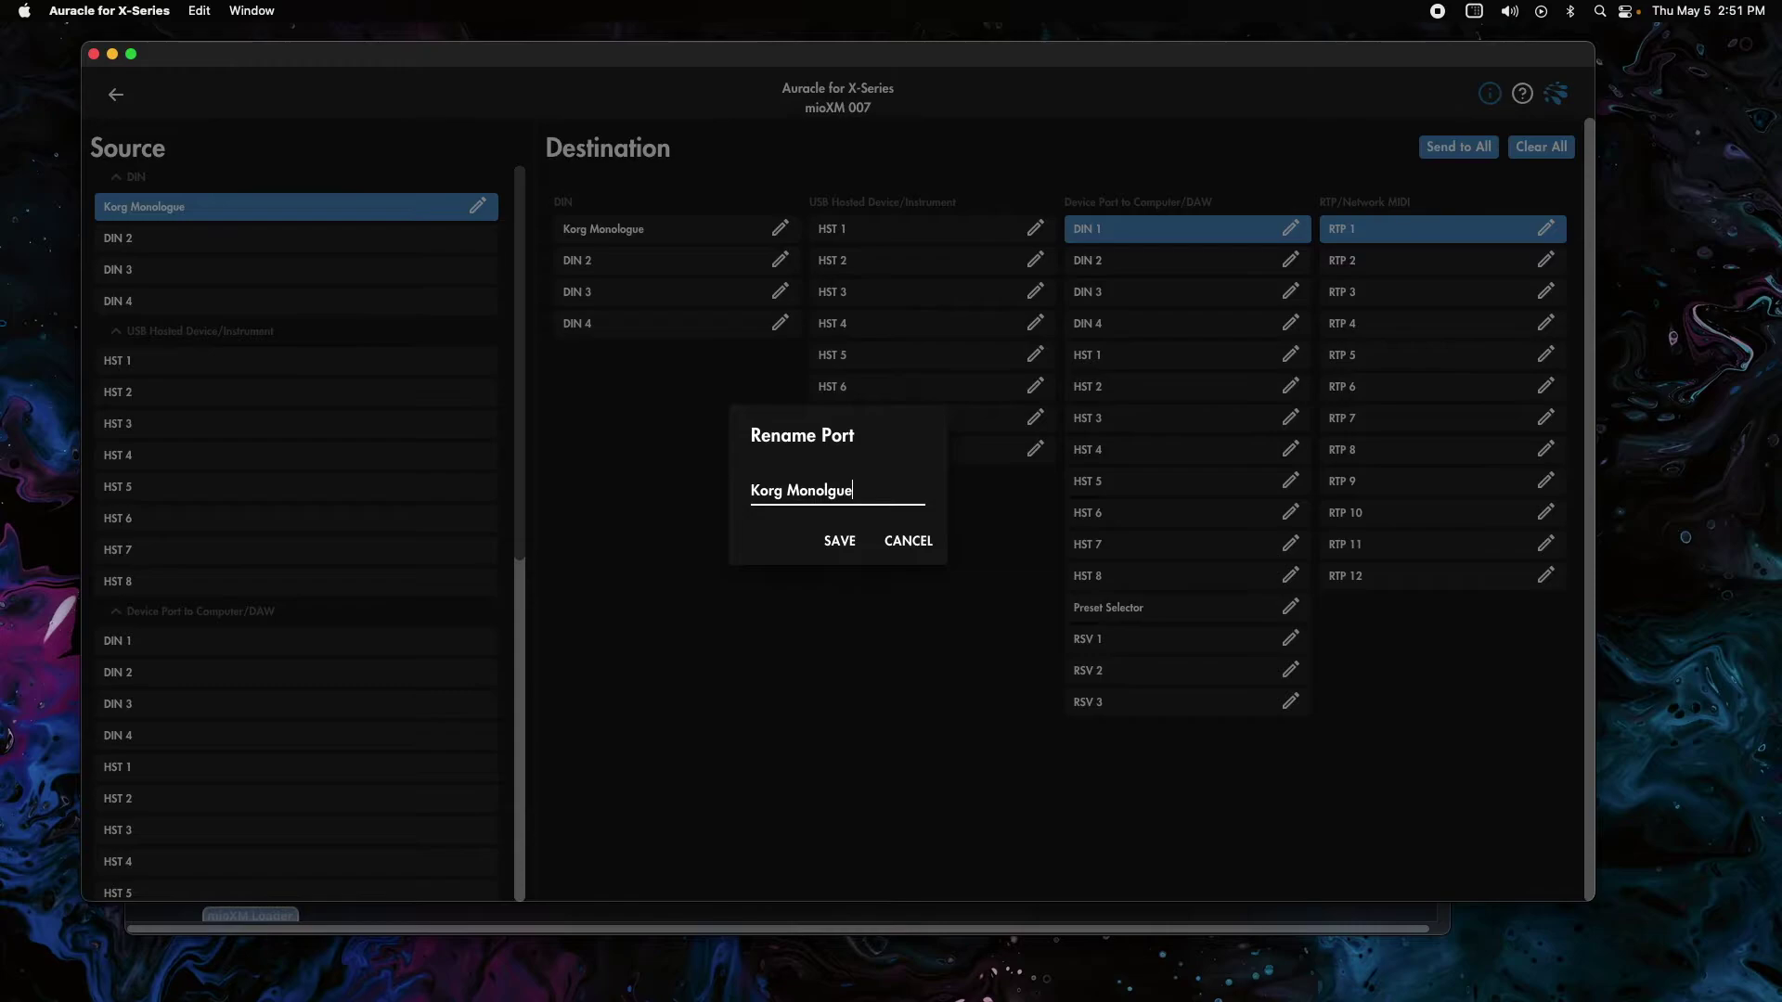
key("Return")
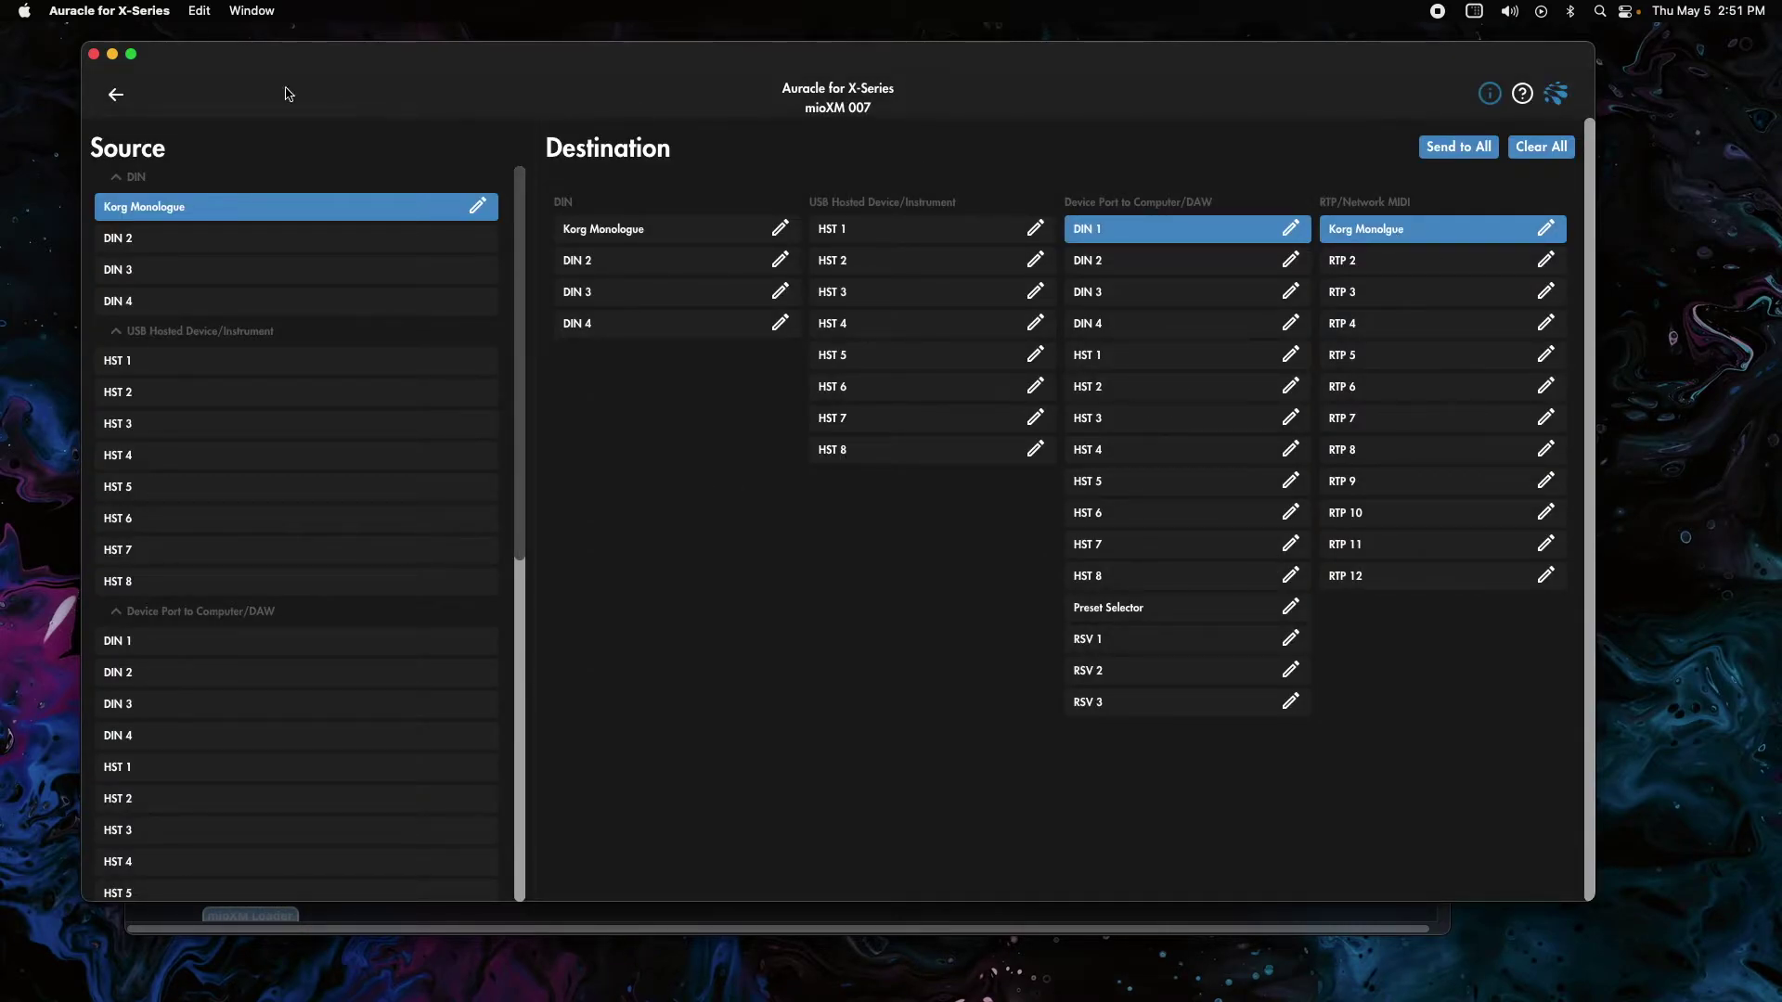
Open the mioXM 007's RTP / Network MIDI settings and set the Korg Monolgue session's role to Initiator.
left_click(118, 95)
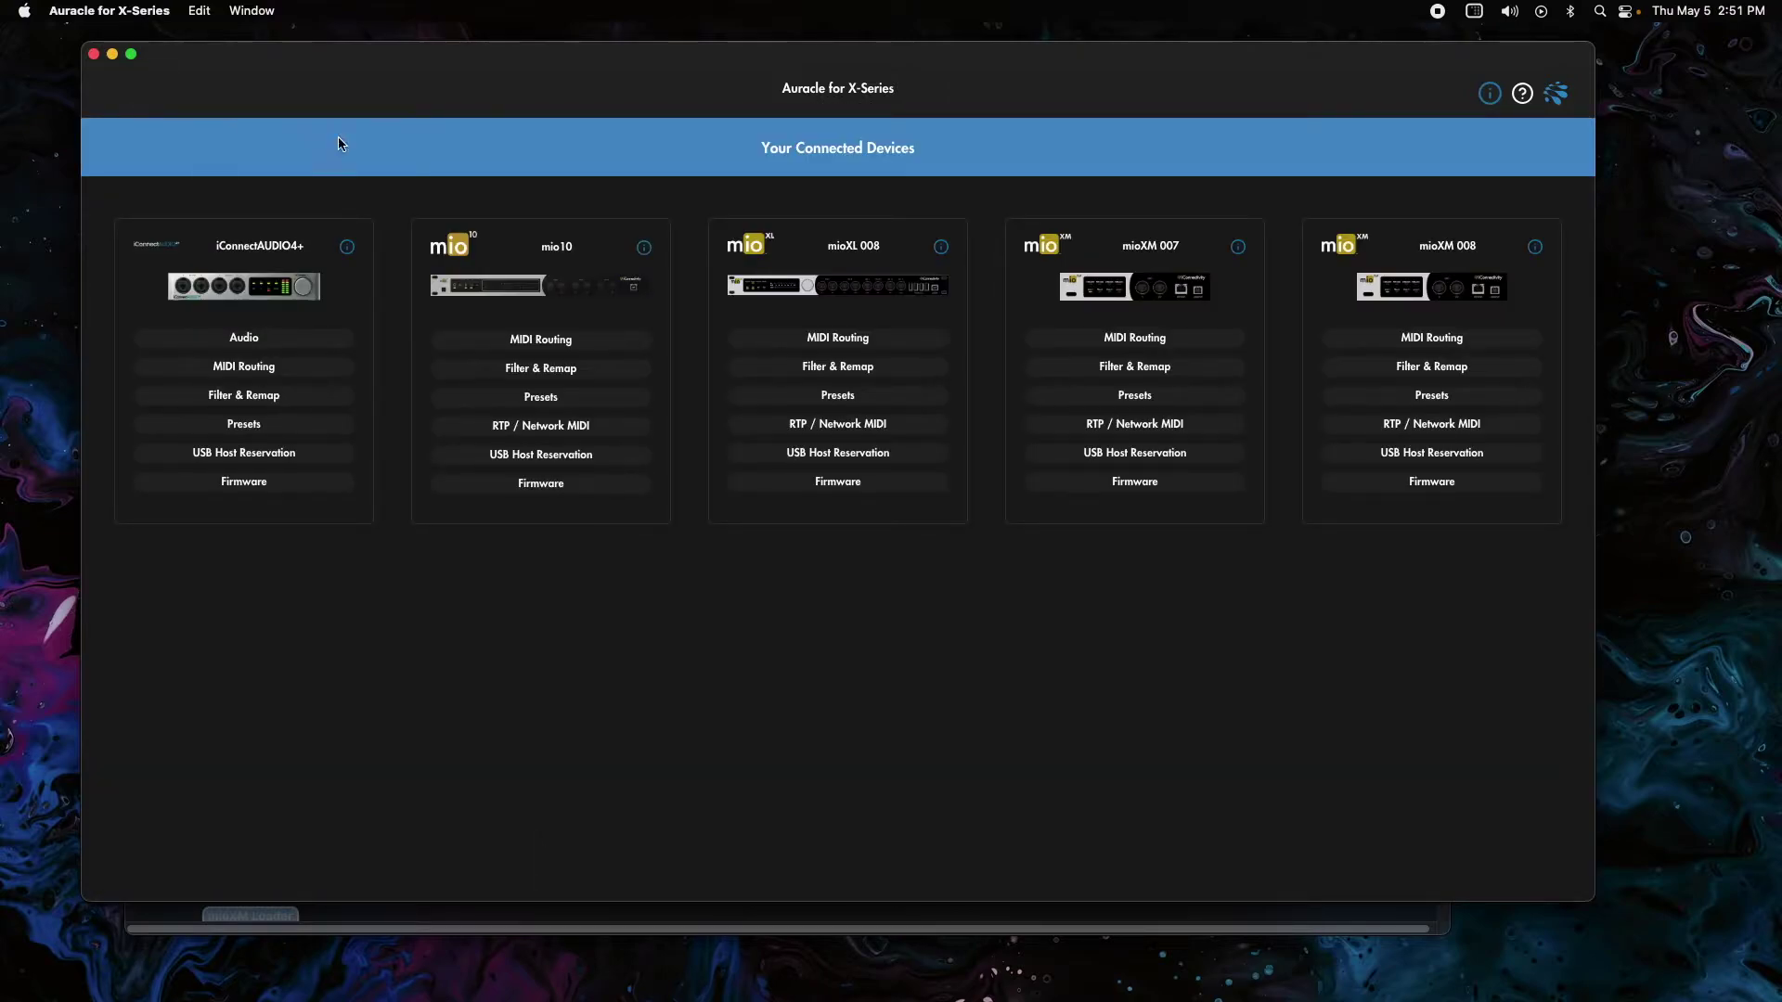
left_click(1102, 426)
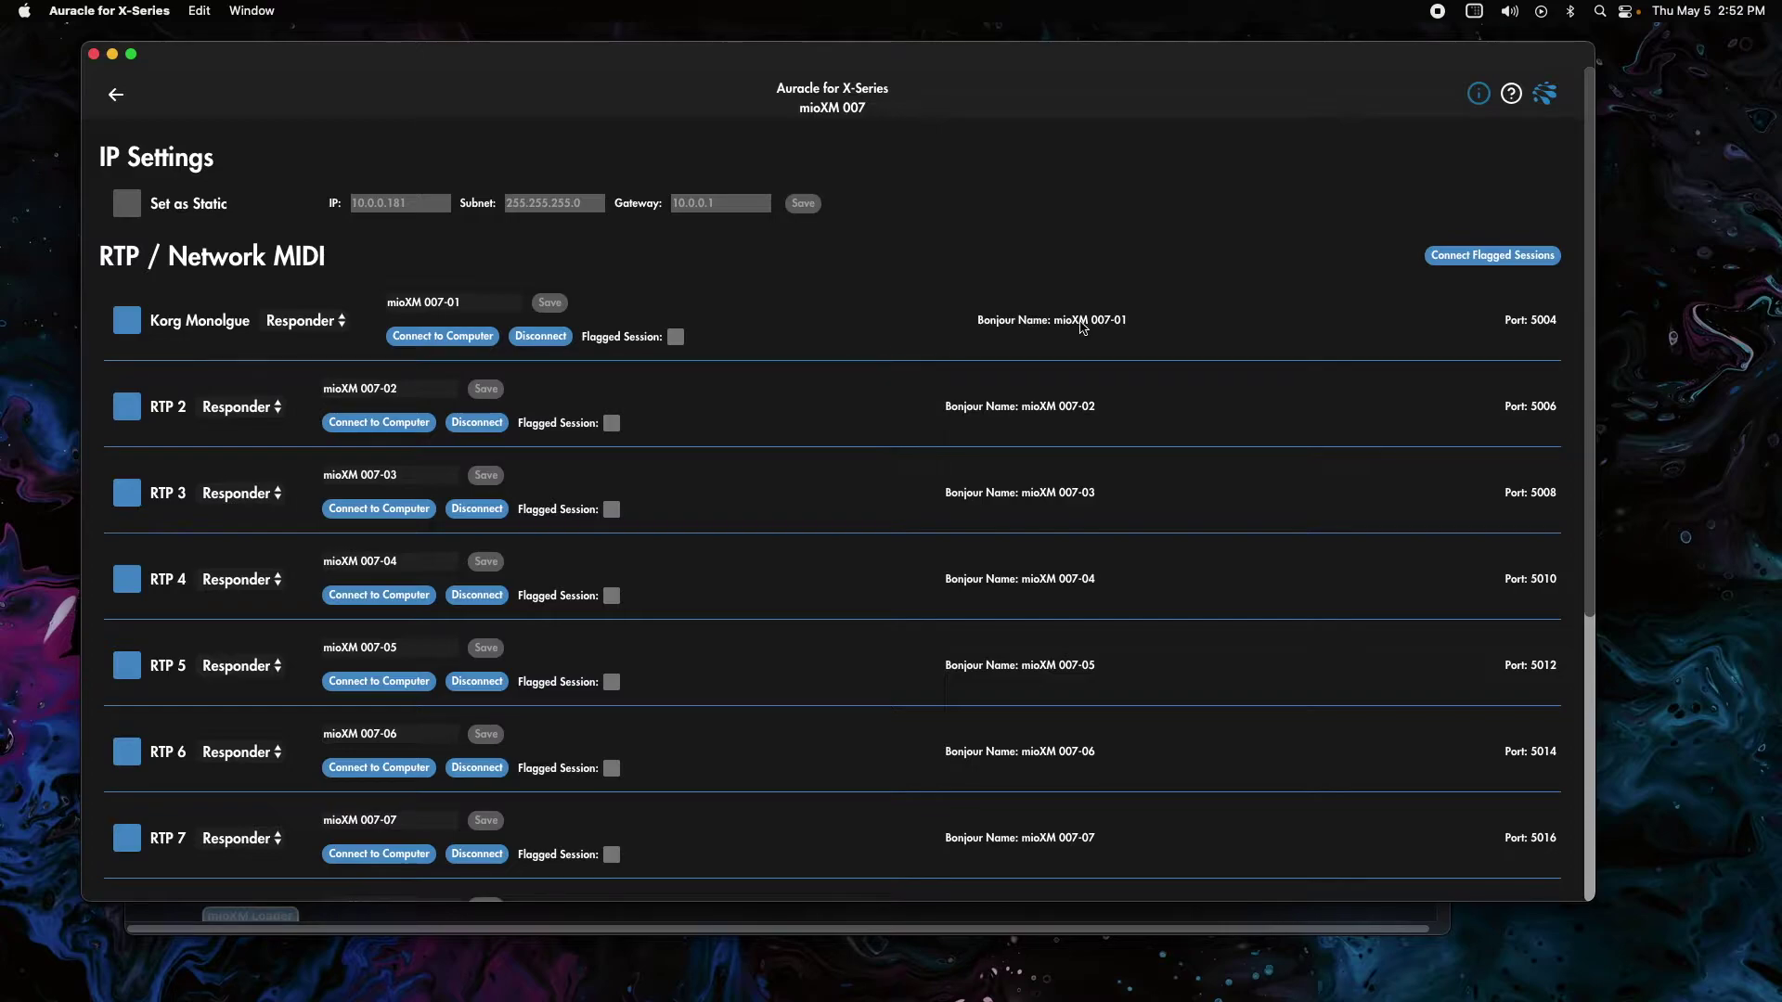
left_click(492, 299)
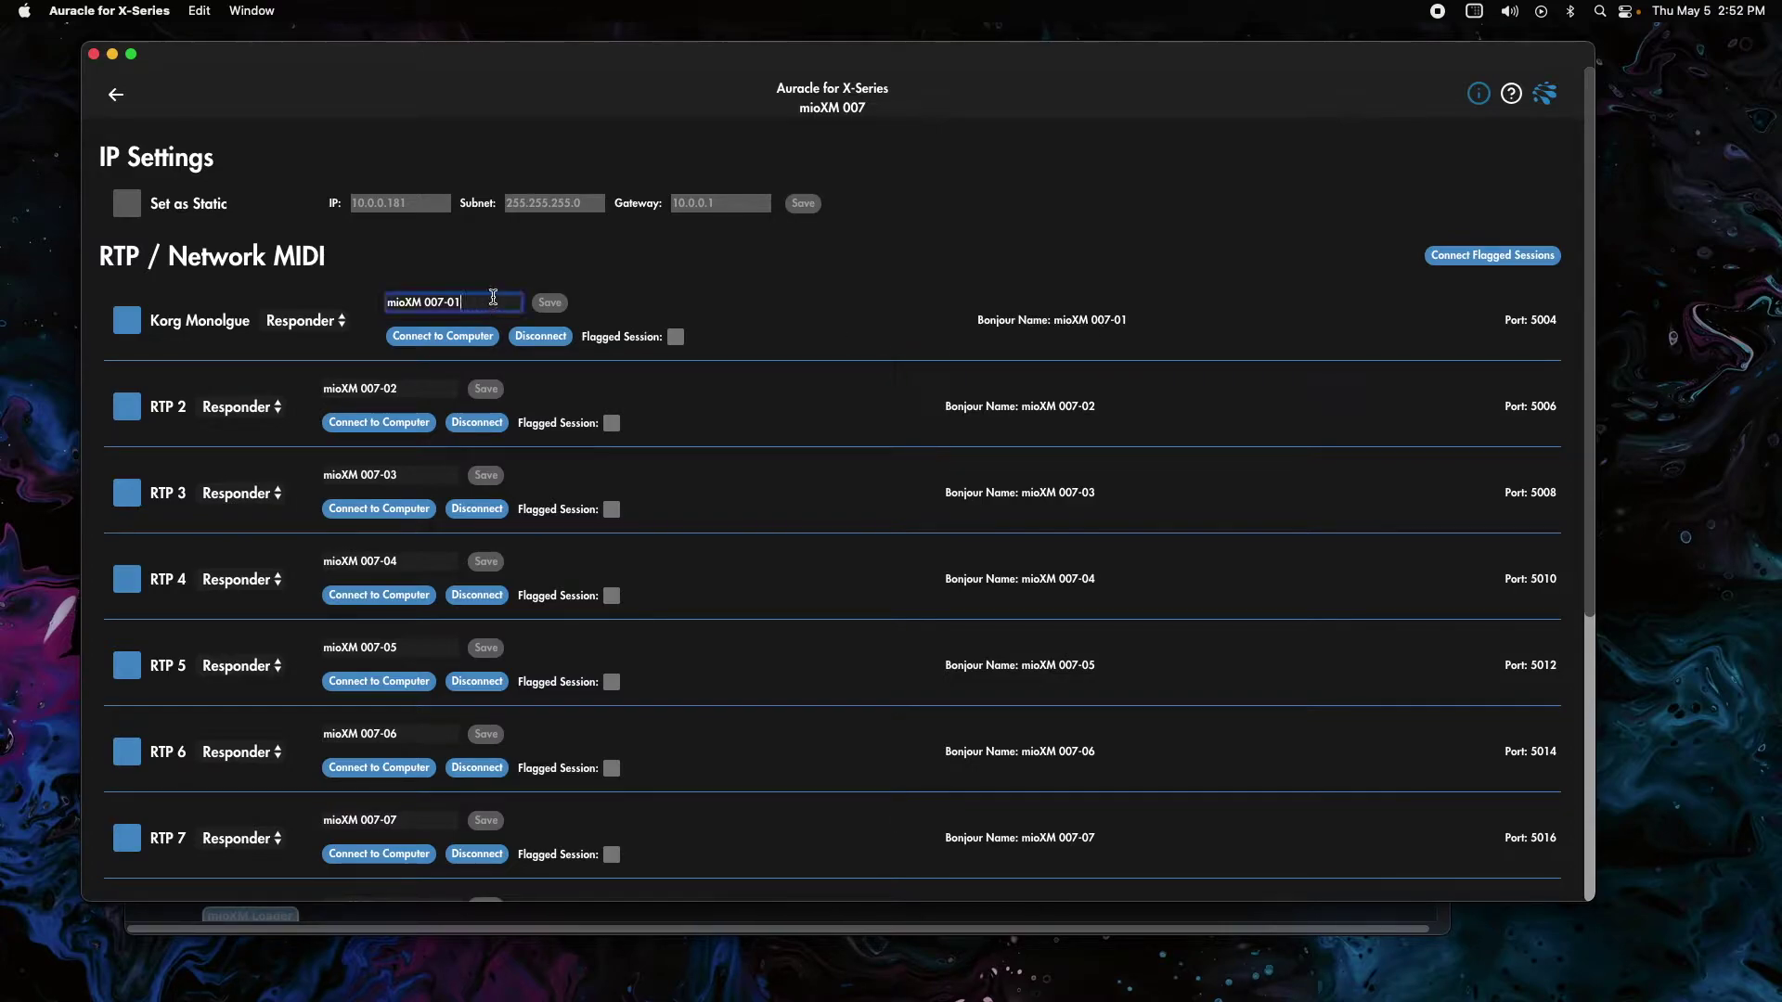
left_click(347, 272)
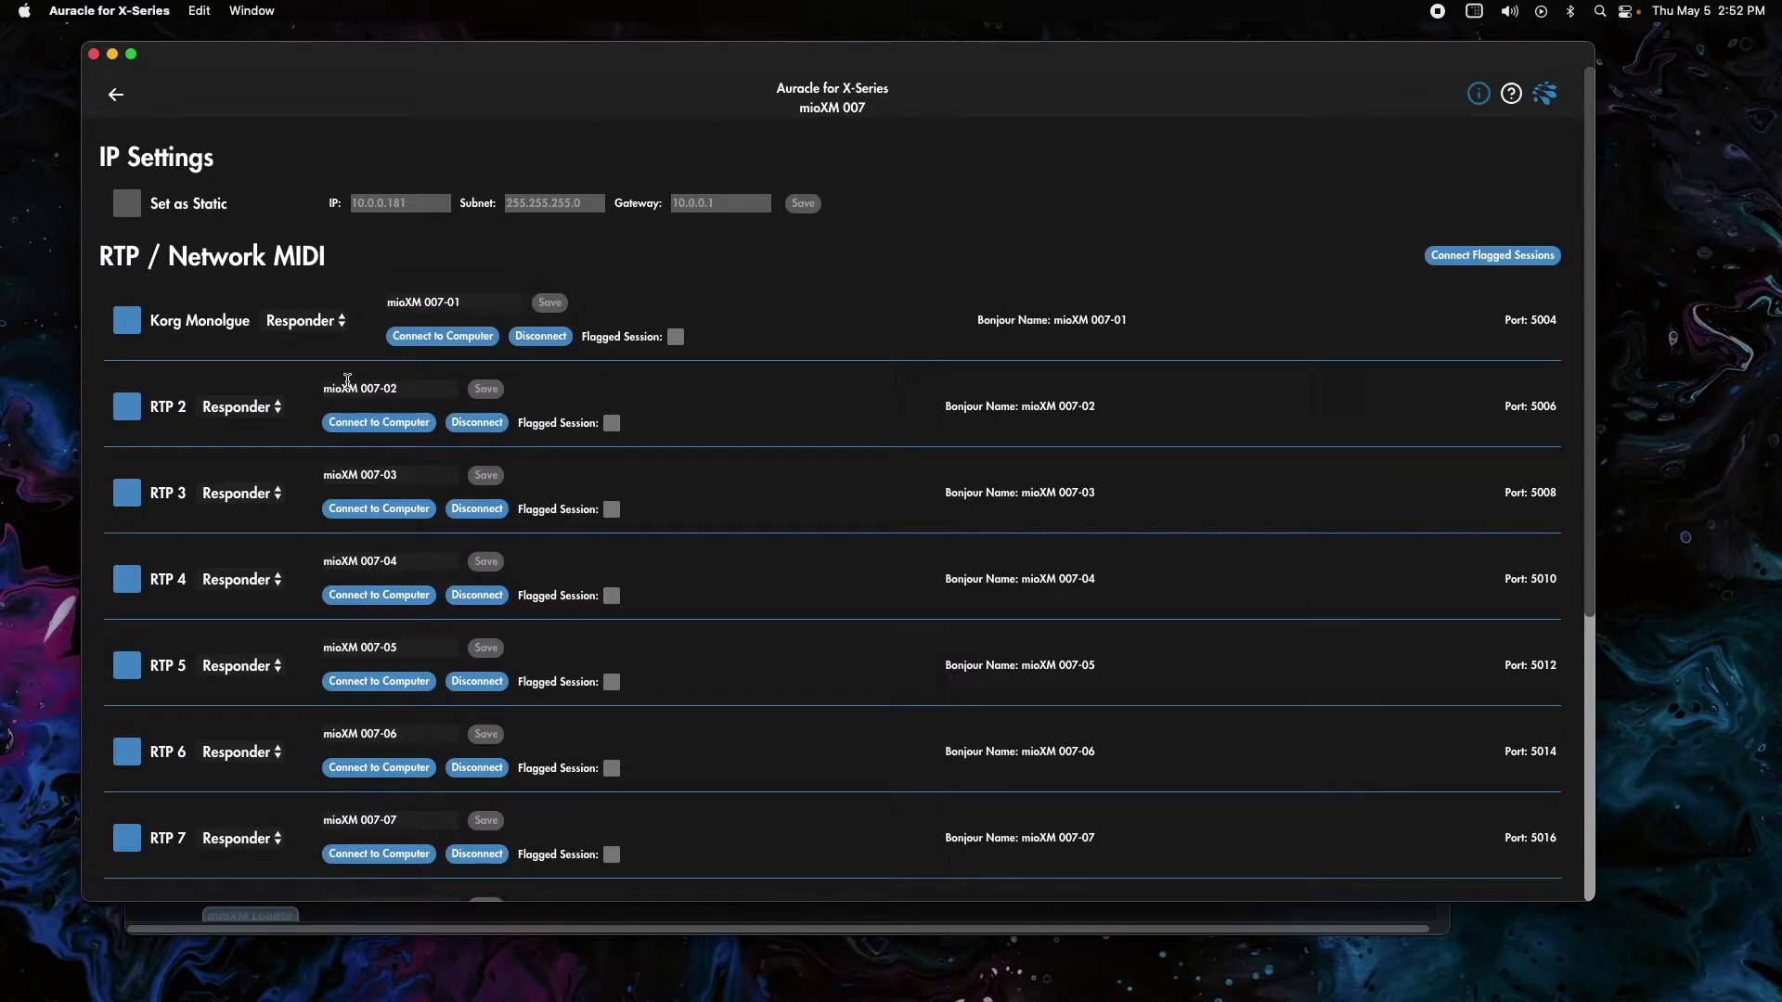
left_click(297, 322)
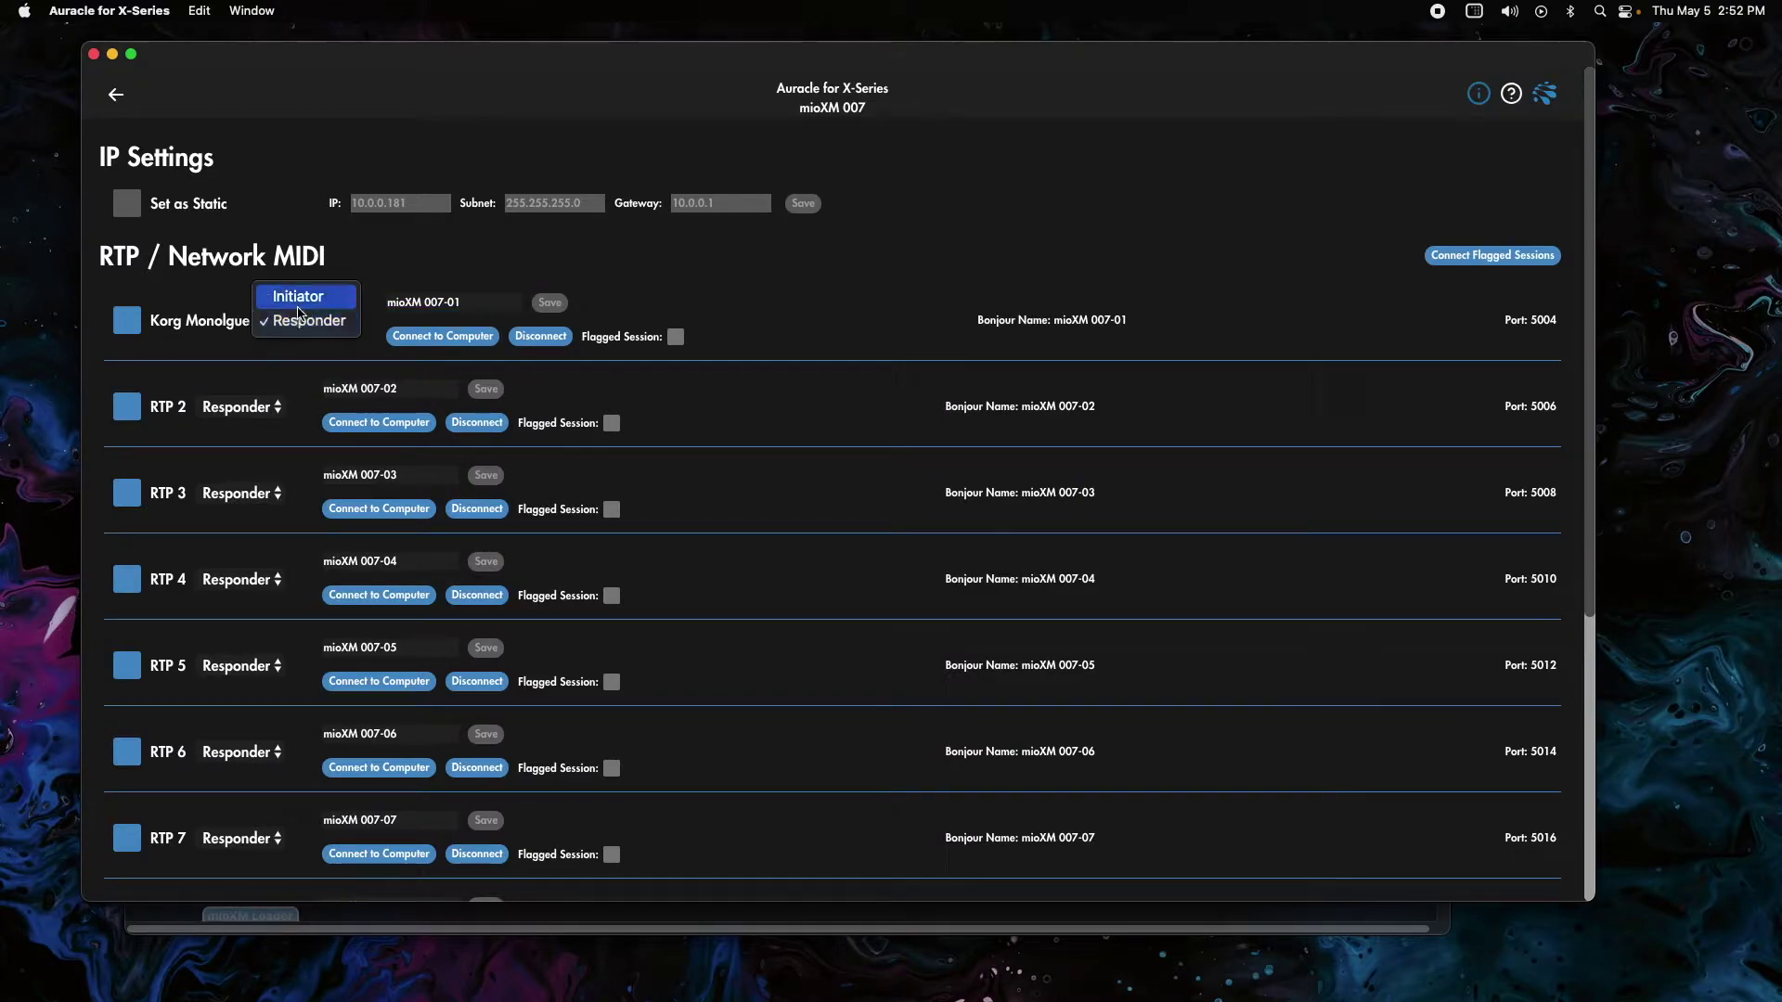
left_click(299, 299)
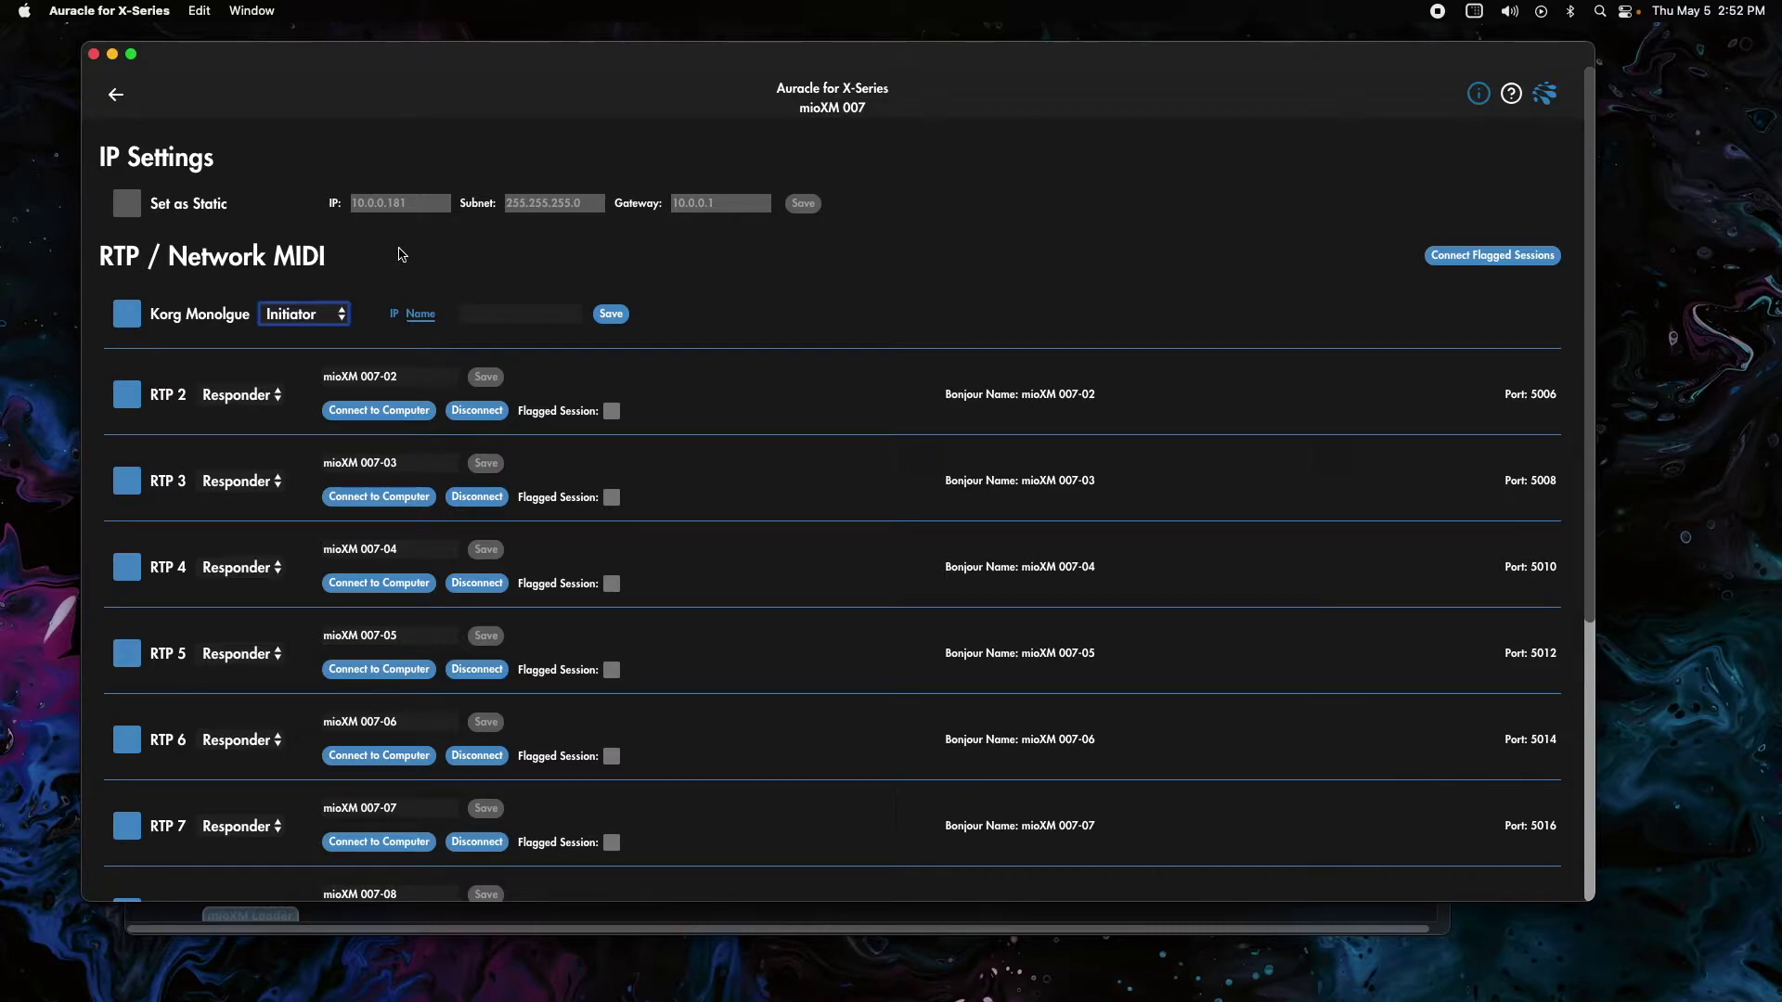
left_click(1067, 320)
Search the Mac for "audio" and switch to Audio MIDI Setup.
left_click(1599, 11)
type("audio")
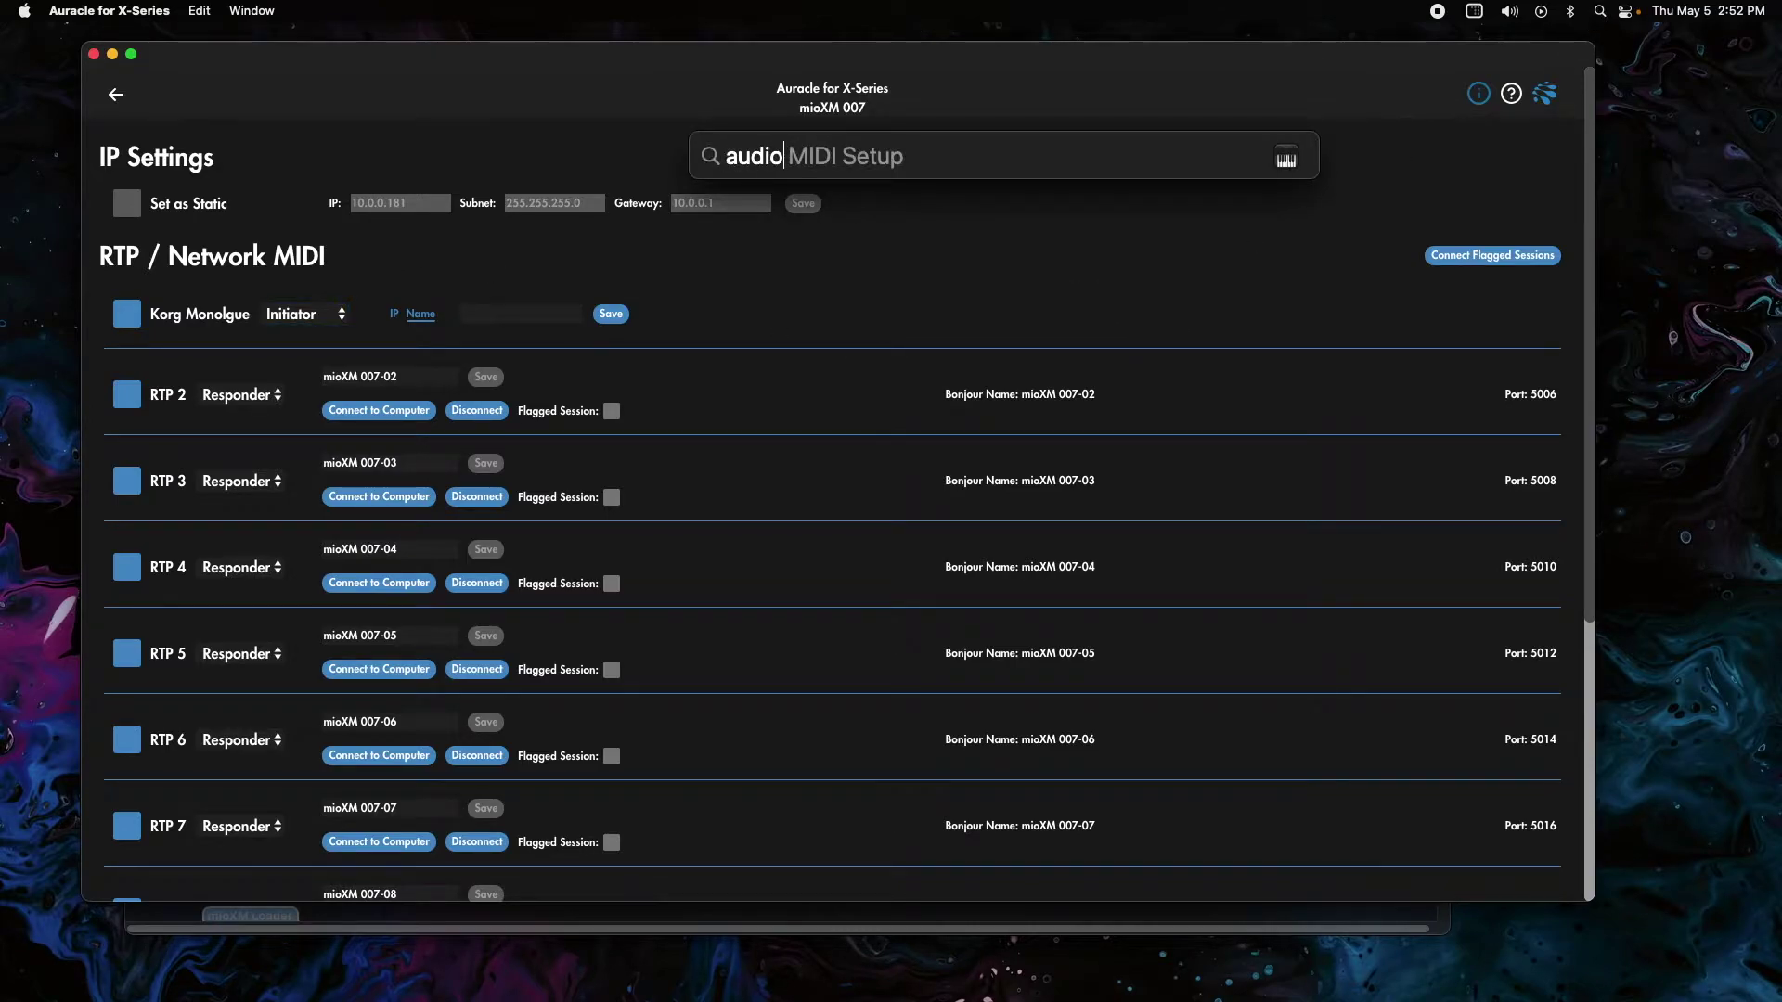
key("Return")
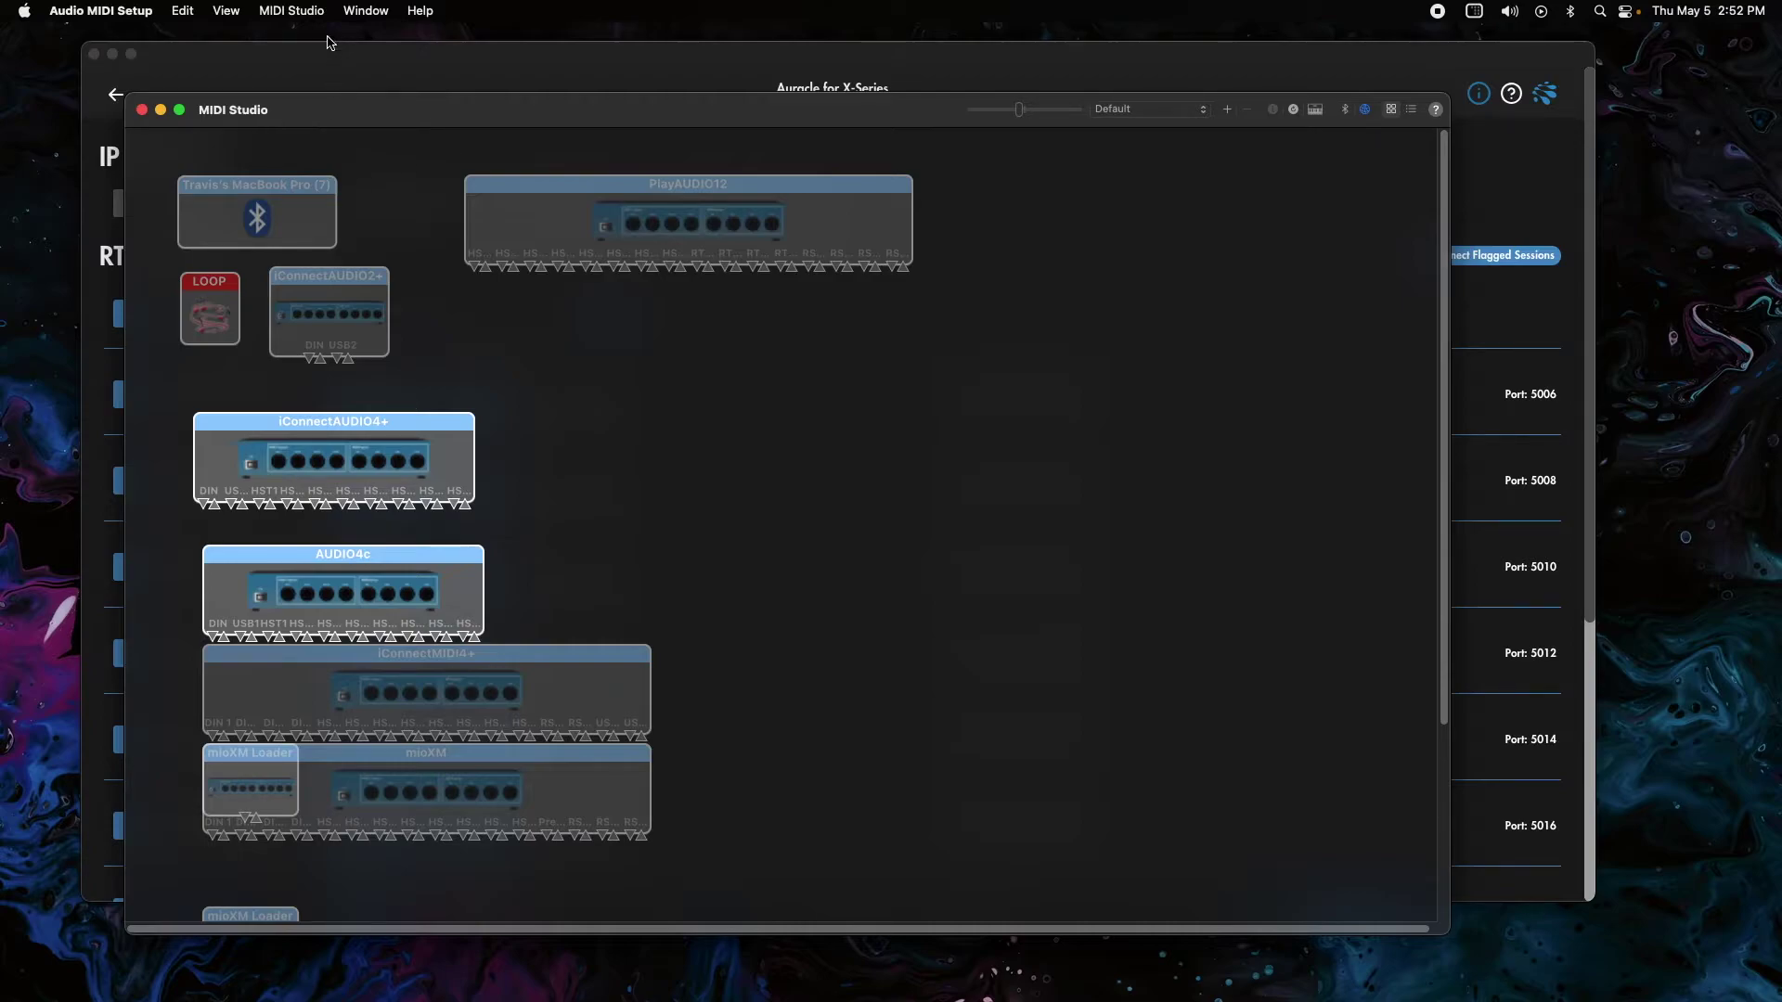
Open the MIDI Network Setup window from MIDI Studio.
left_click(355, 17)
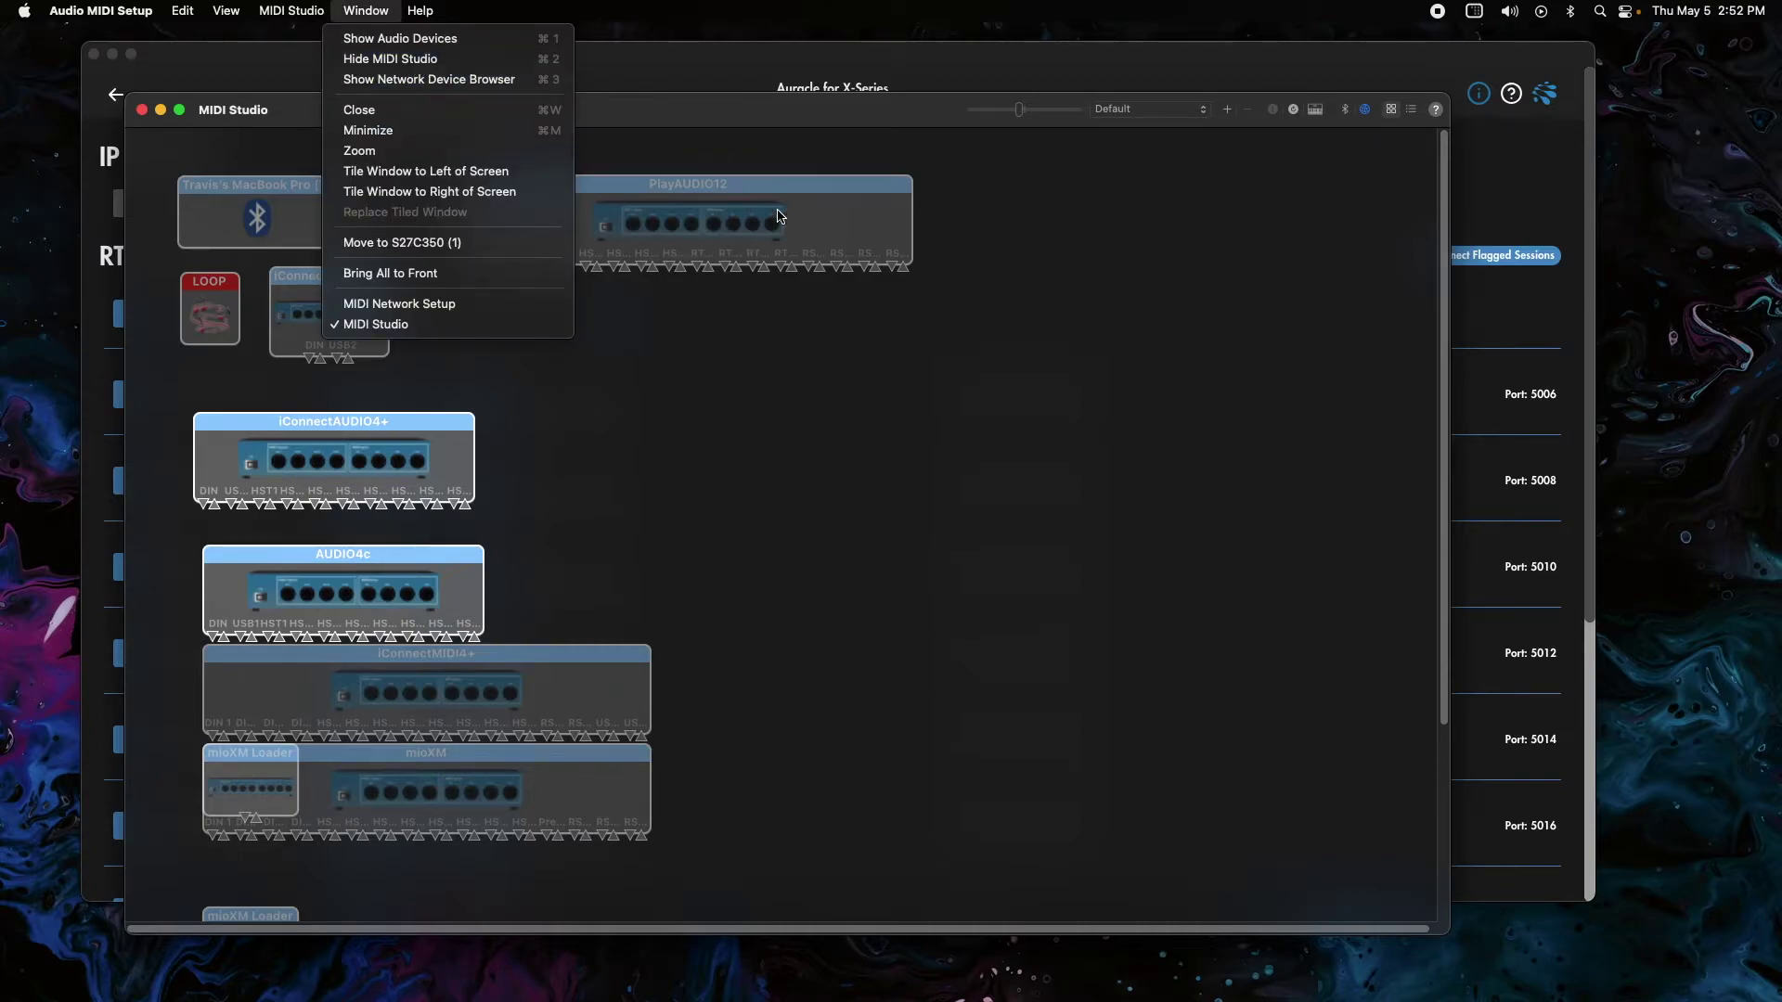
left_click(1008, 390)
left_click(206, 312)
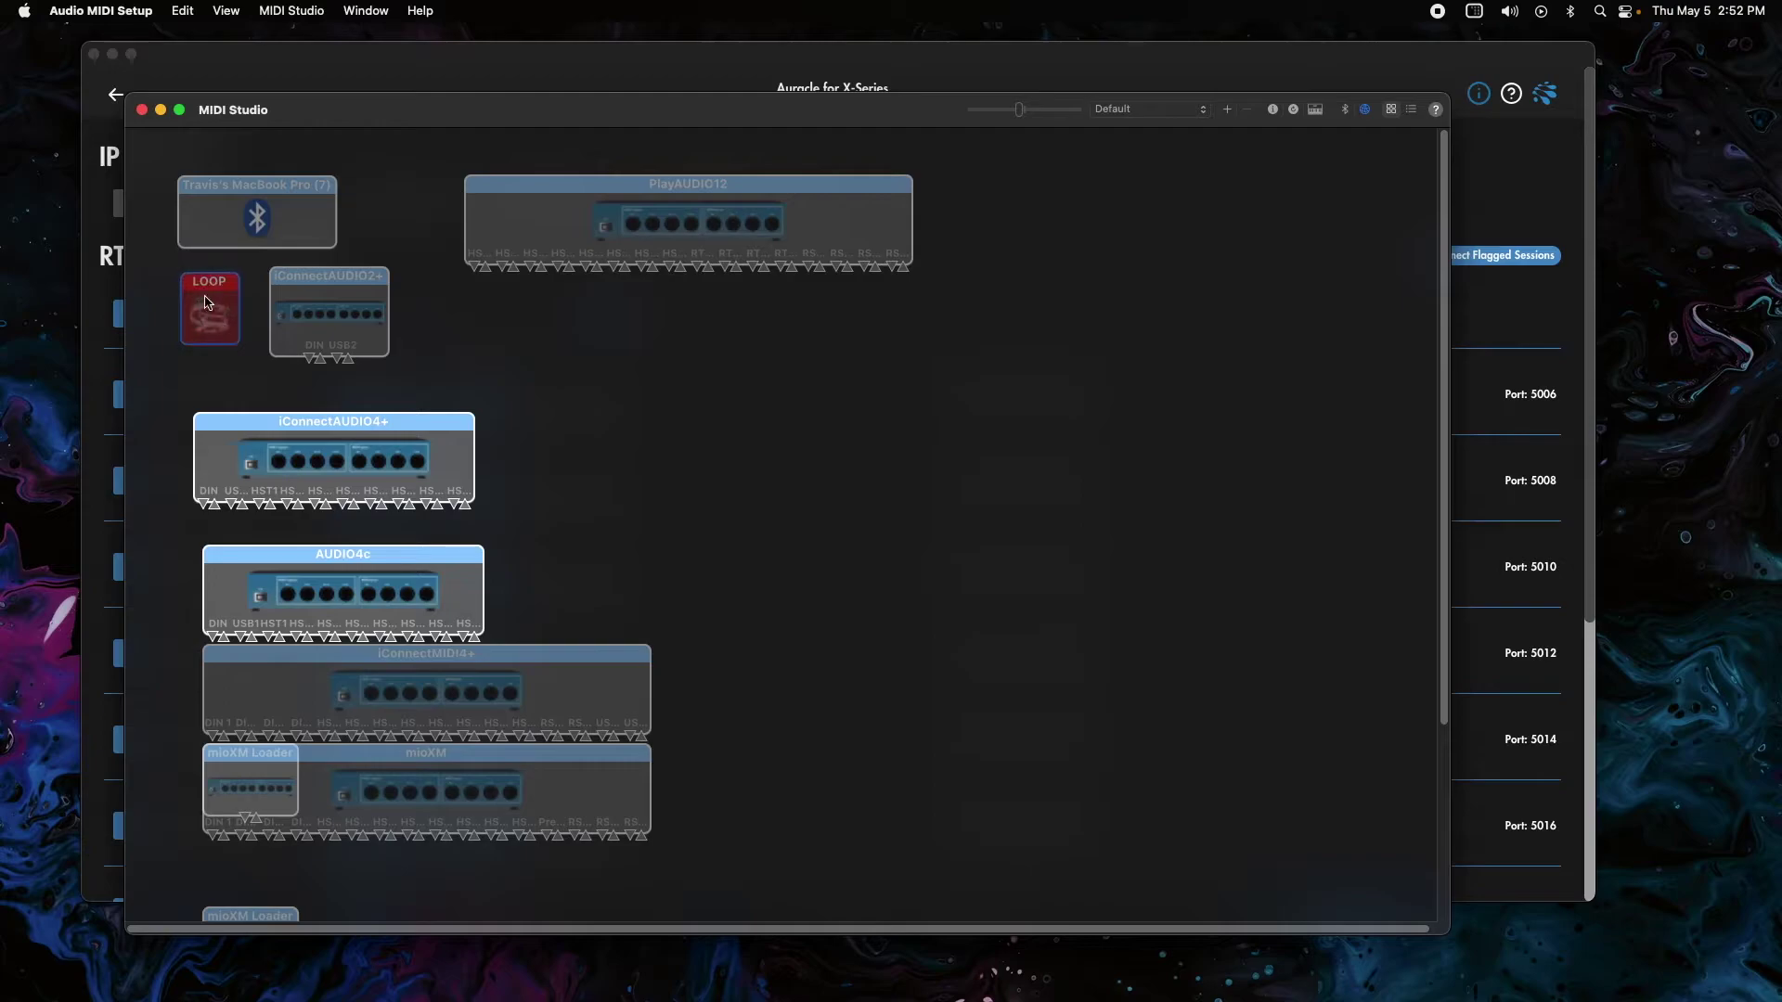
left_click_drag(209, 316, 212, 325)
left_click(224, 230)
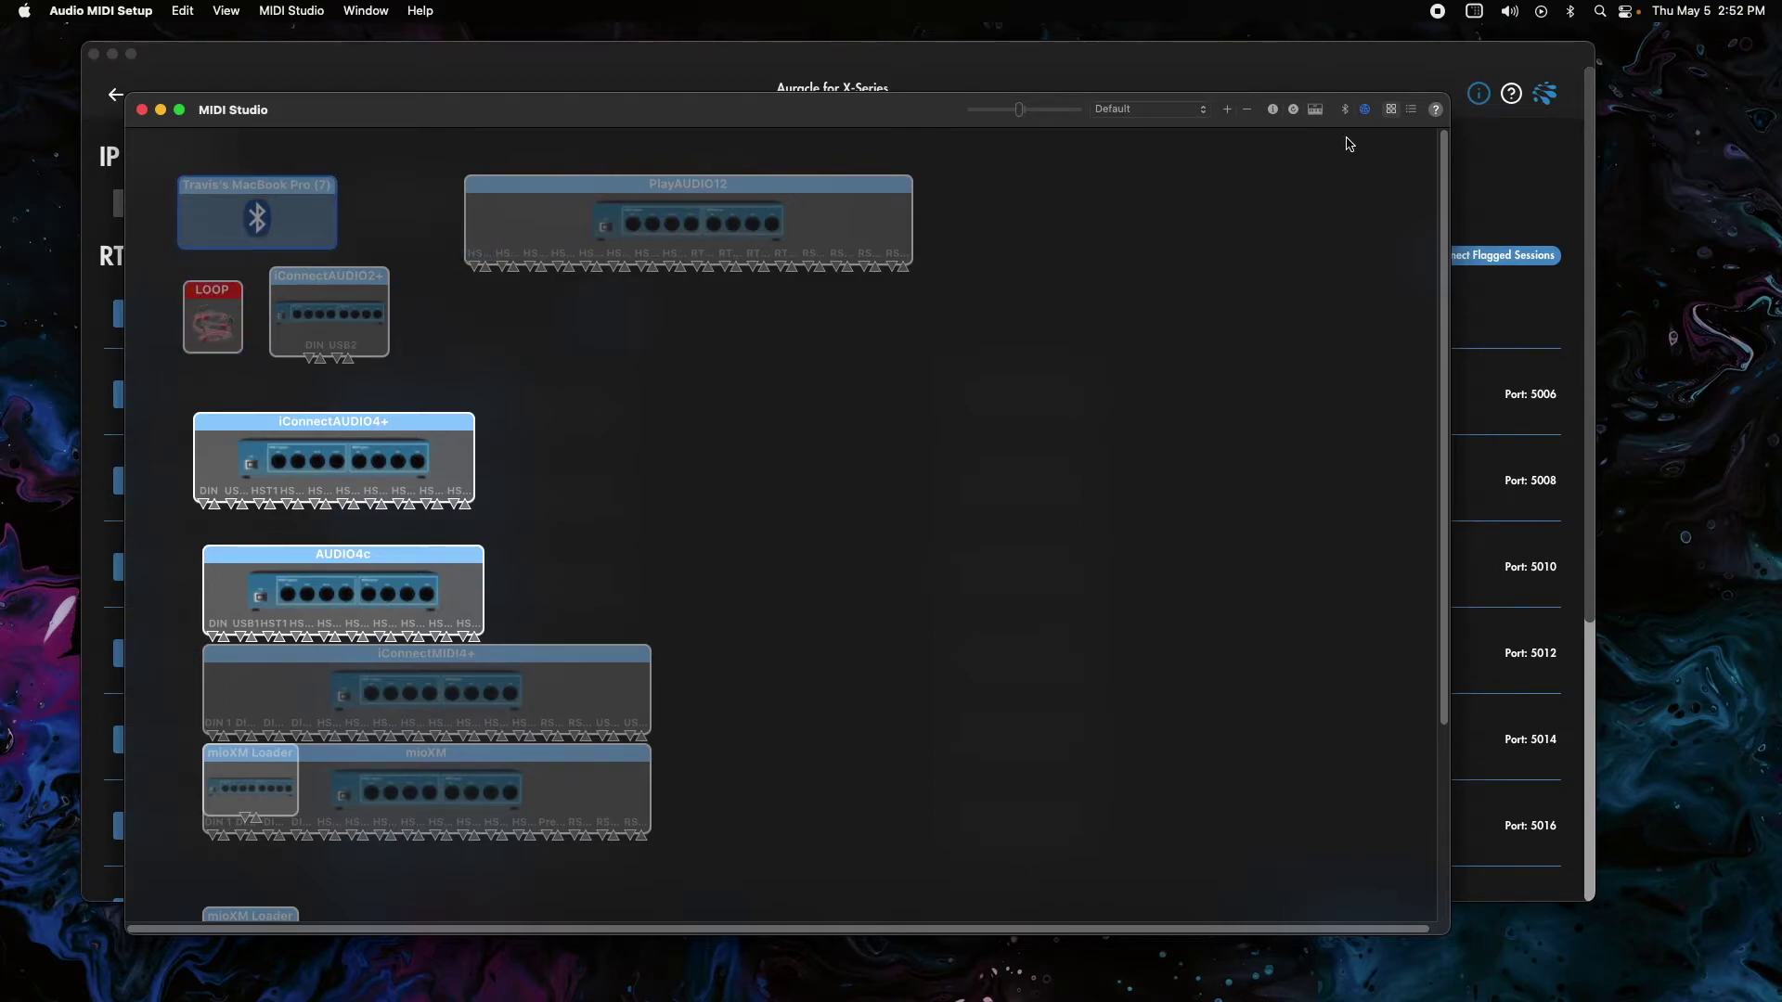
left_click(1364, 111)
left_click_drag(876, 318, 989, 287)
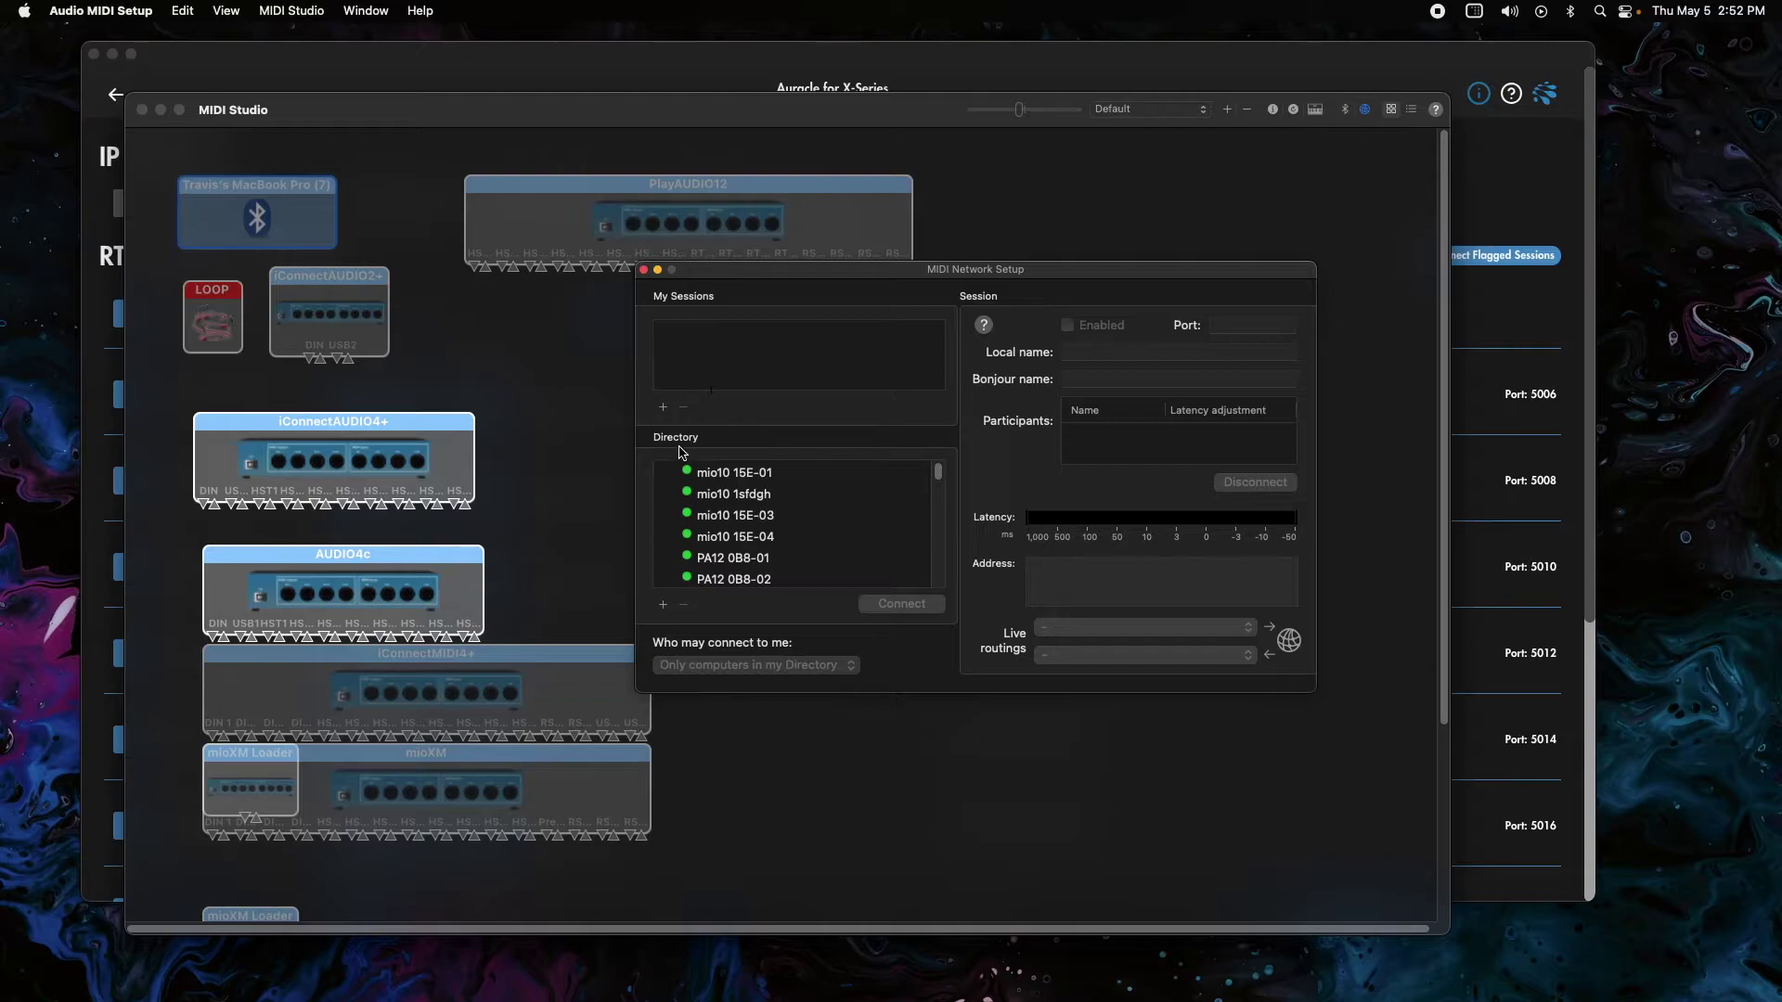
Add a new network MIDI session and set who may connect to Anyone.
left_click(664, 408)
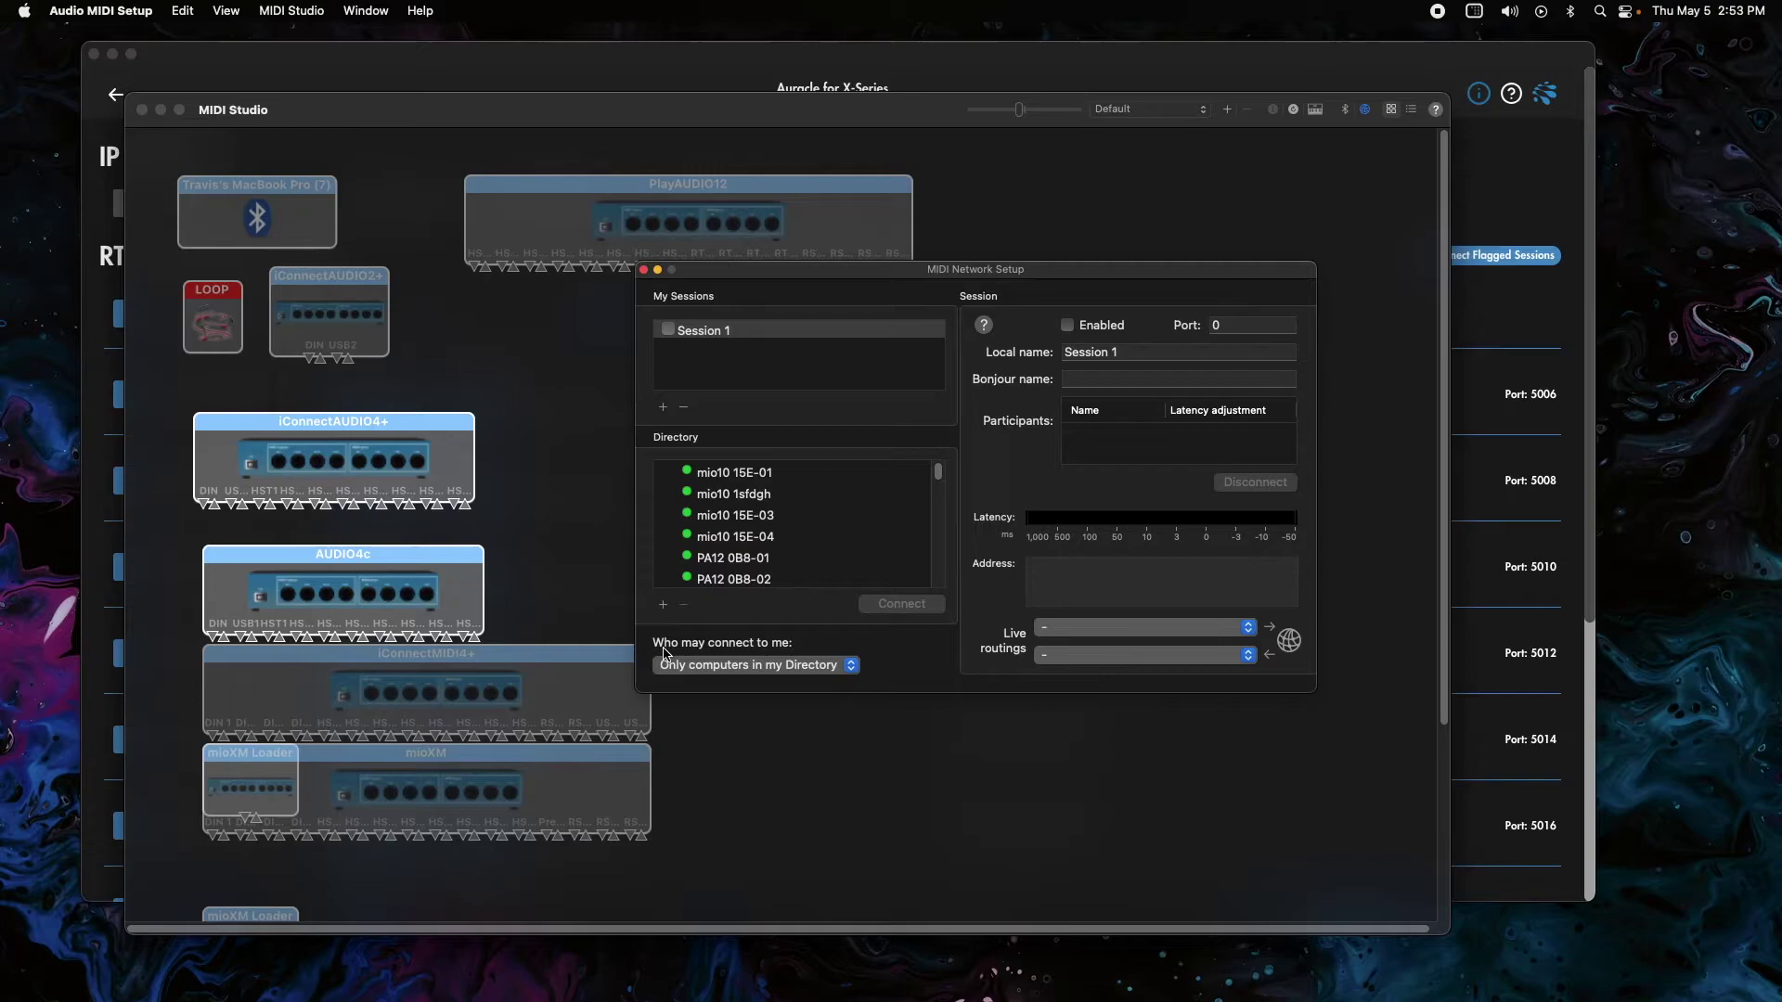
left_click(711, 668)
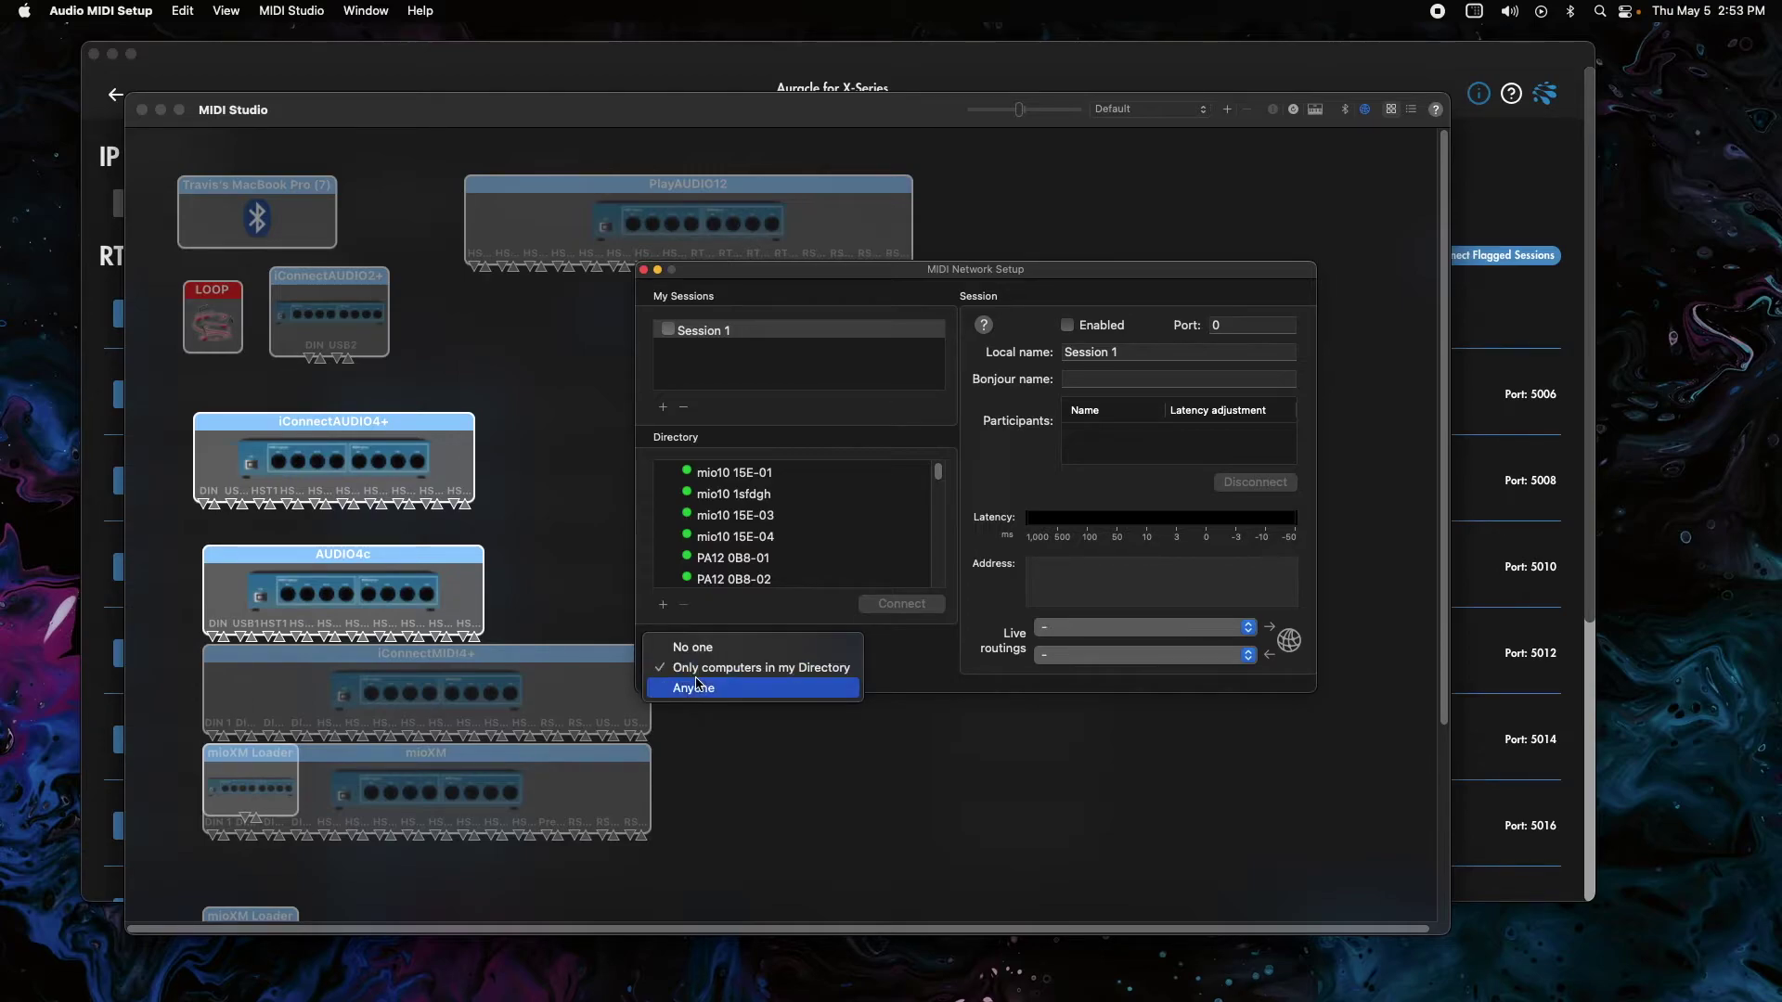
left_click(698, 686)
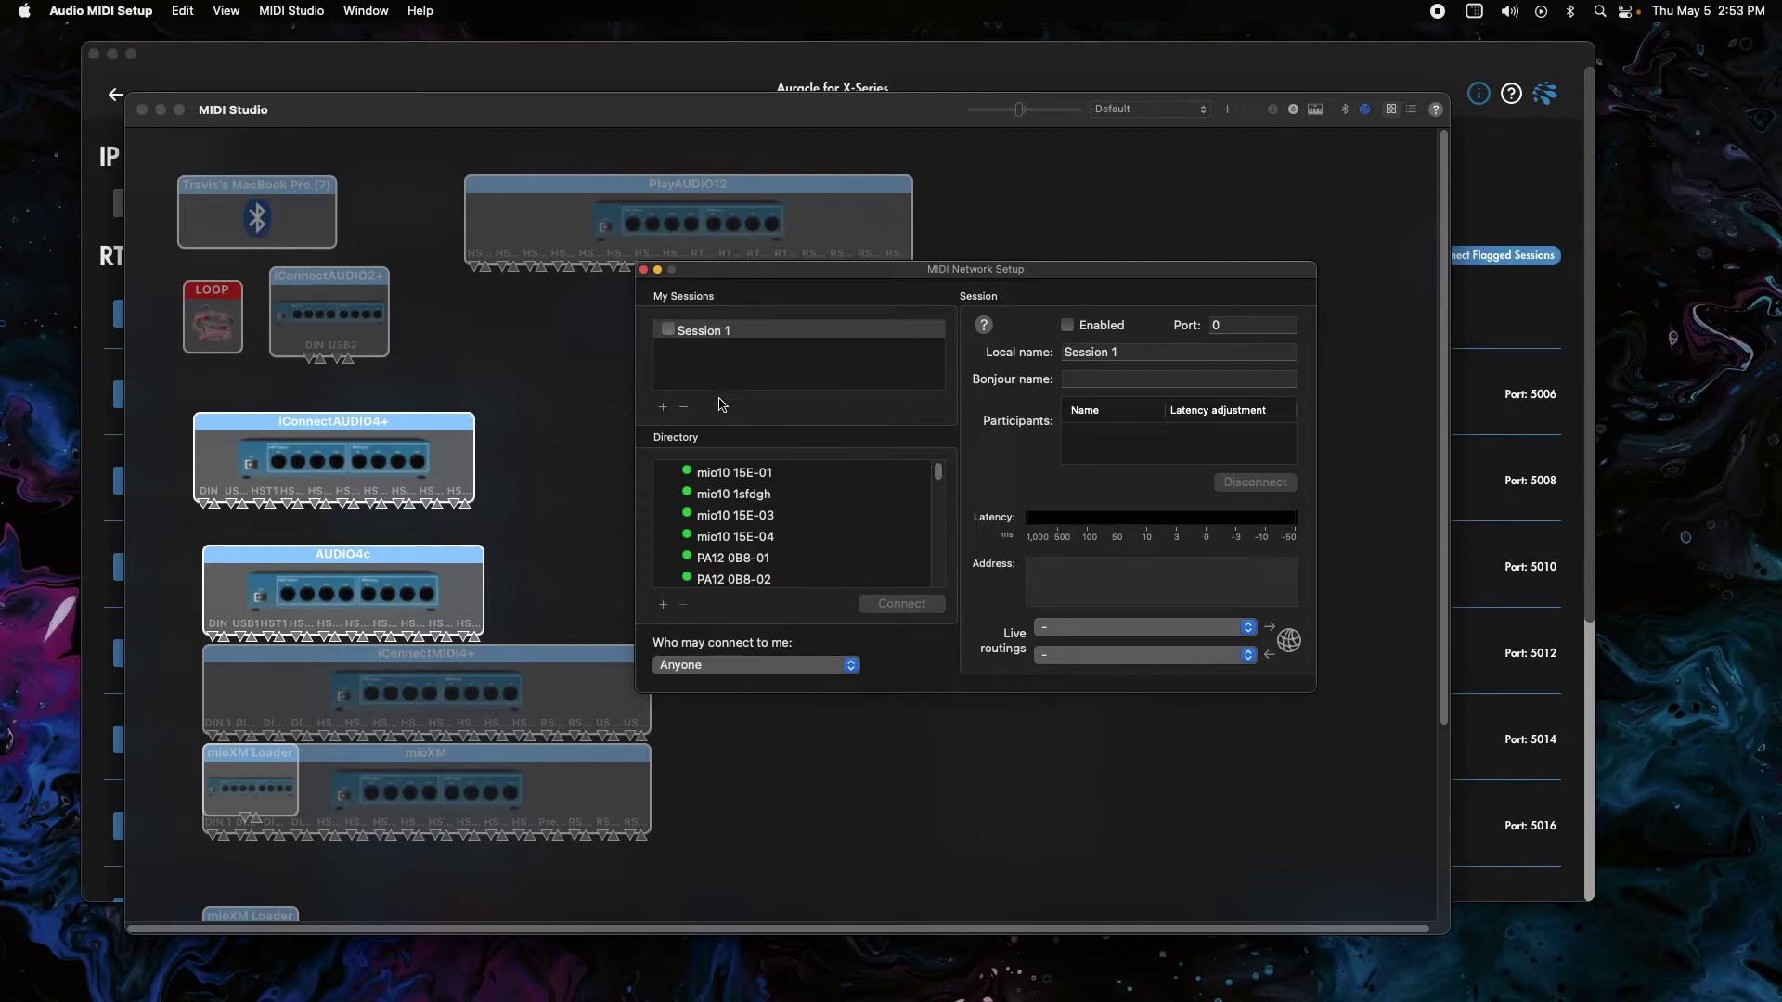
Set the new session's local name to "Korg Monologue".
left_click(1154, 359)
type("LaunchControl")
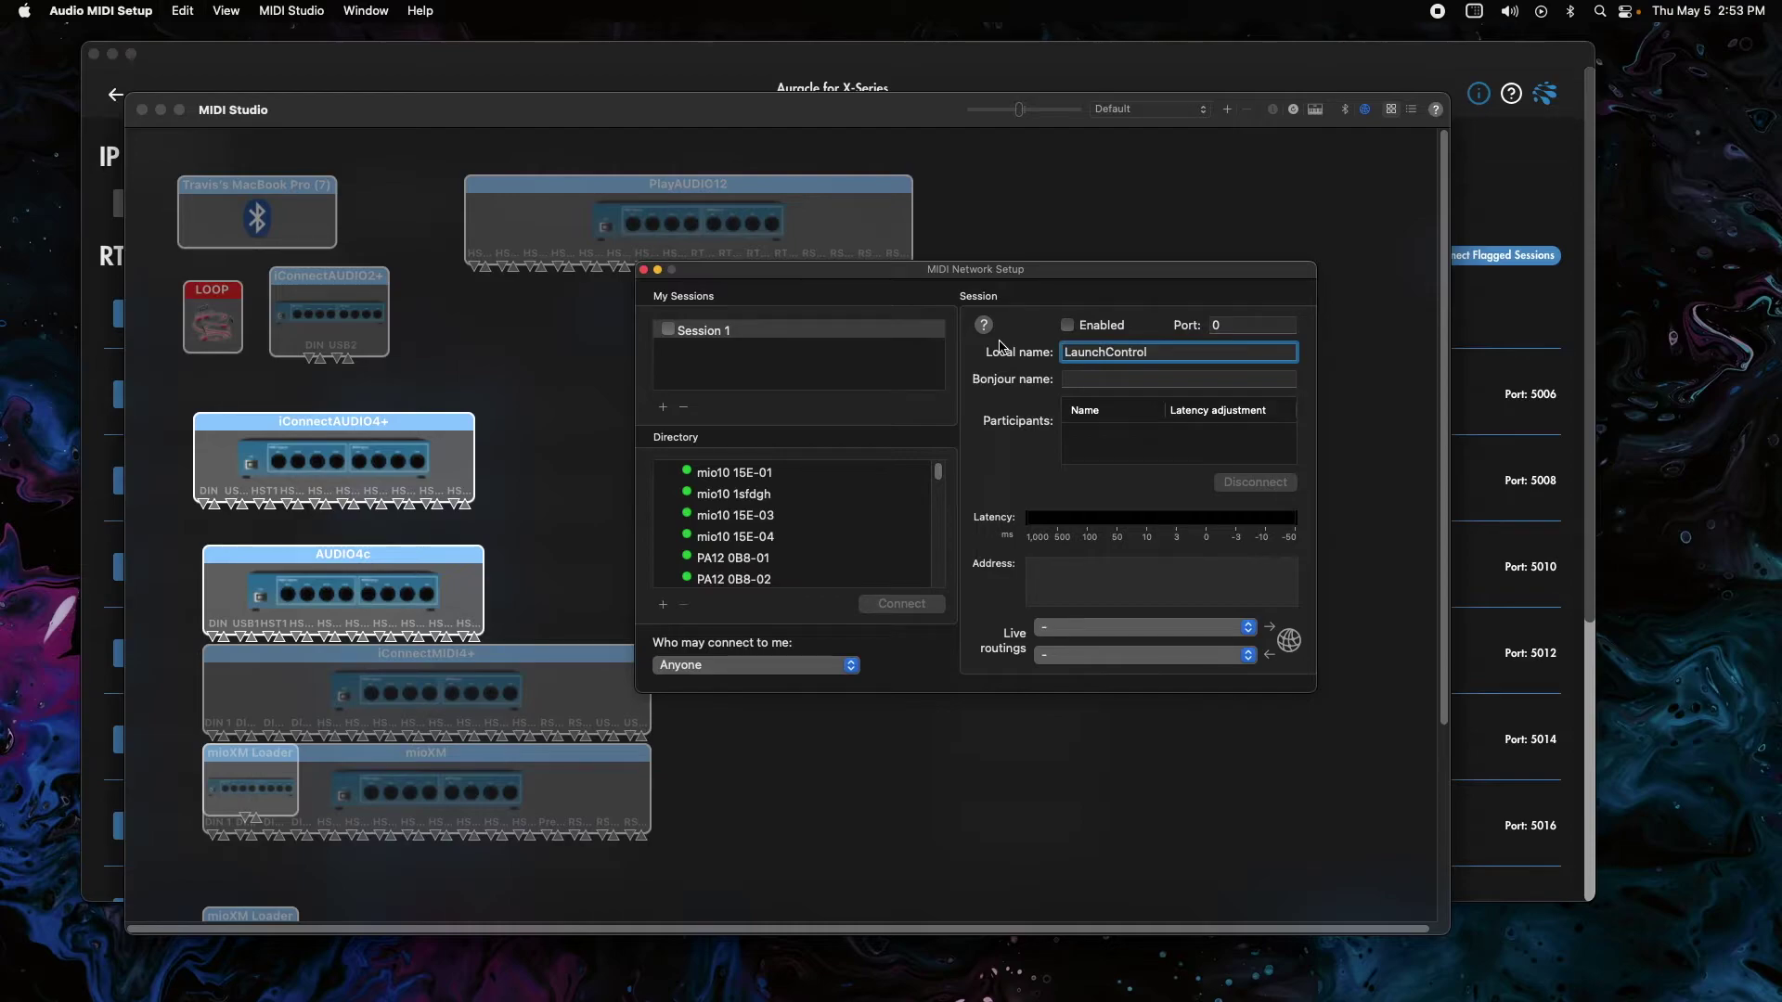
key("super+a")
key("BackSpace")
key("Return")
Copy the local name "Korg Monologue" into the session's Bonjour name and enable the session.
left_click(1121, 351)
key("super+c")
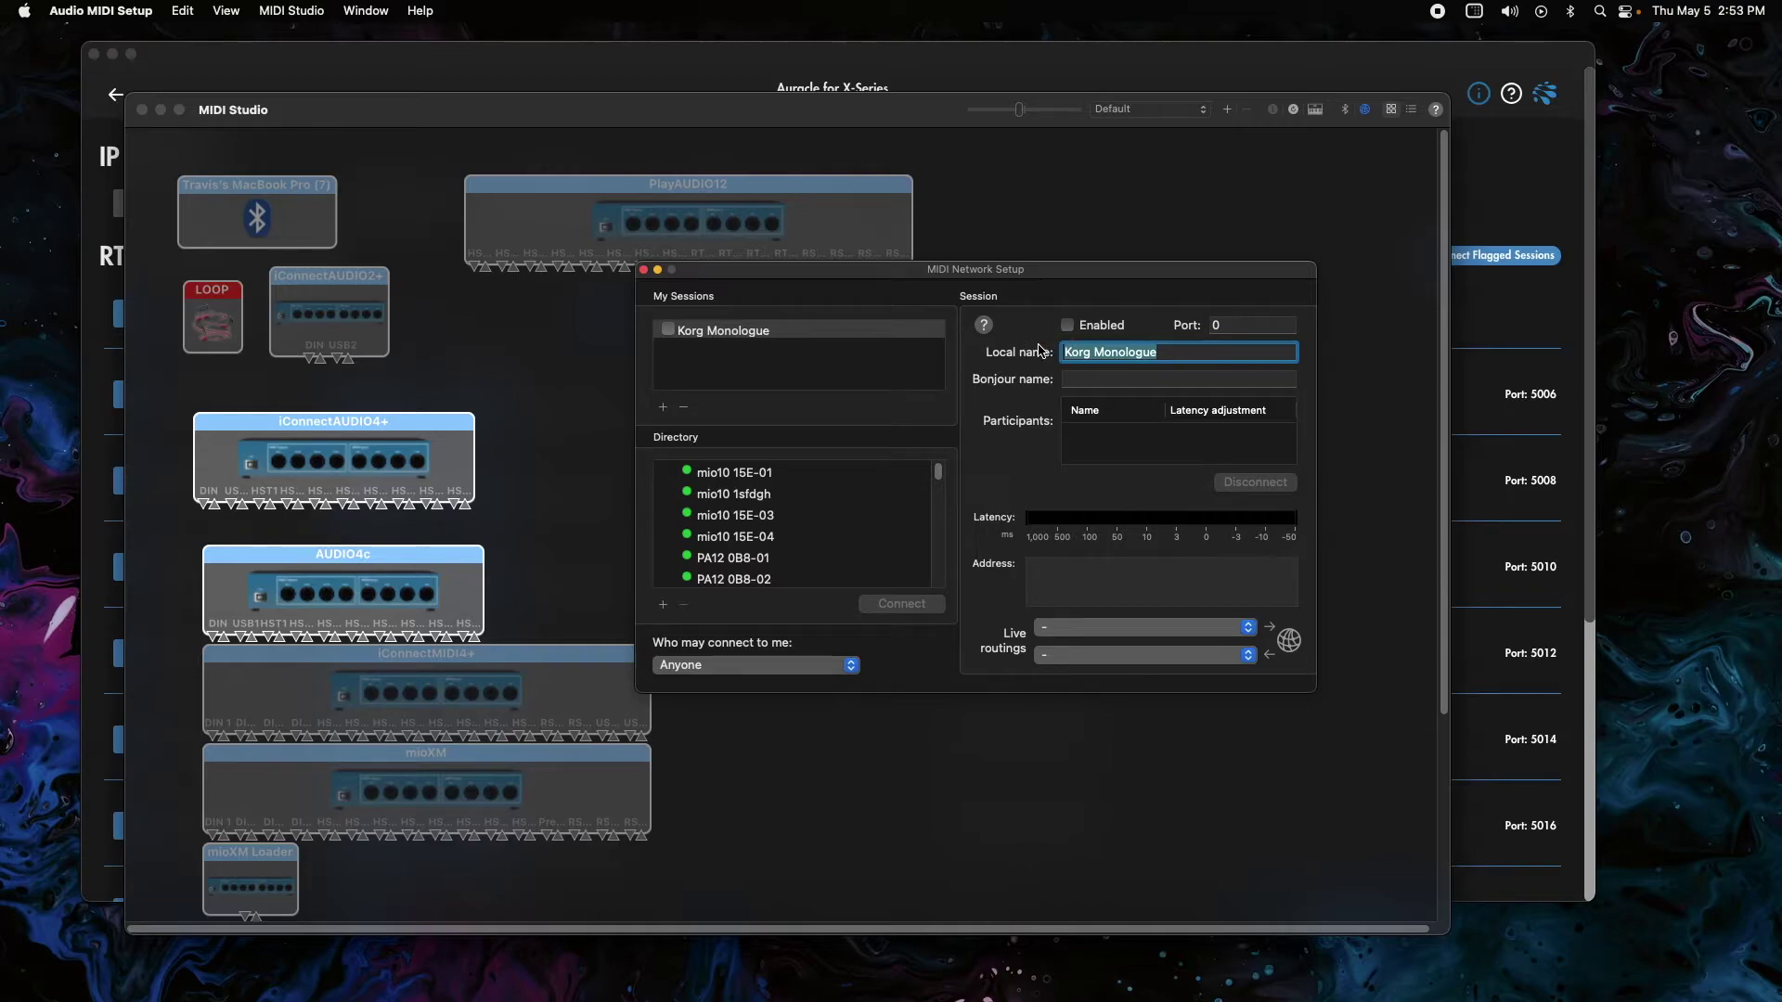
left_click(1075, 377)
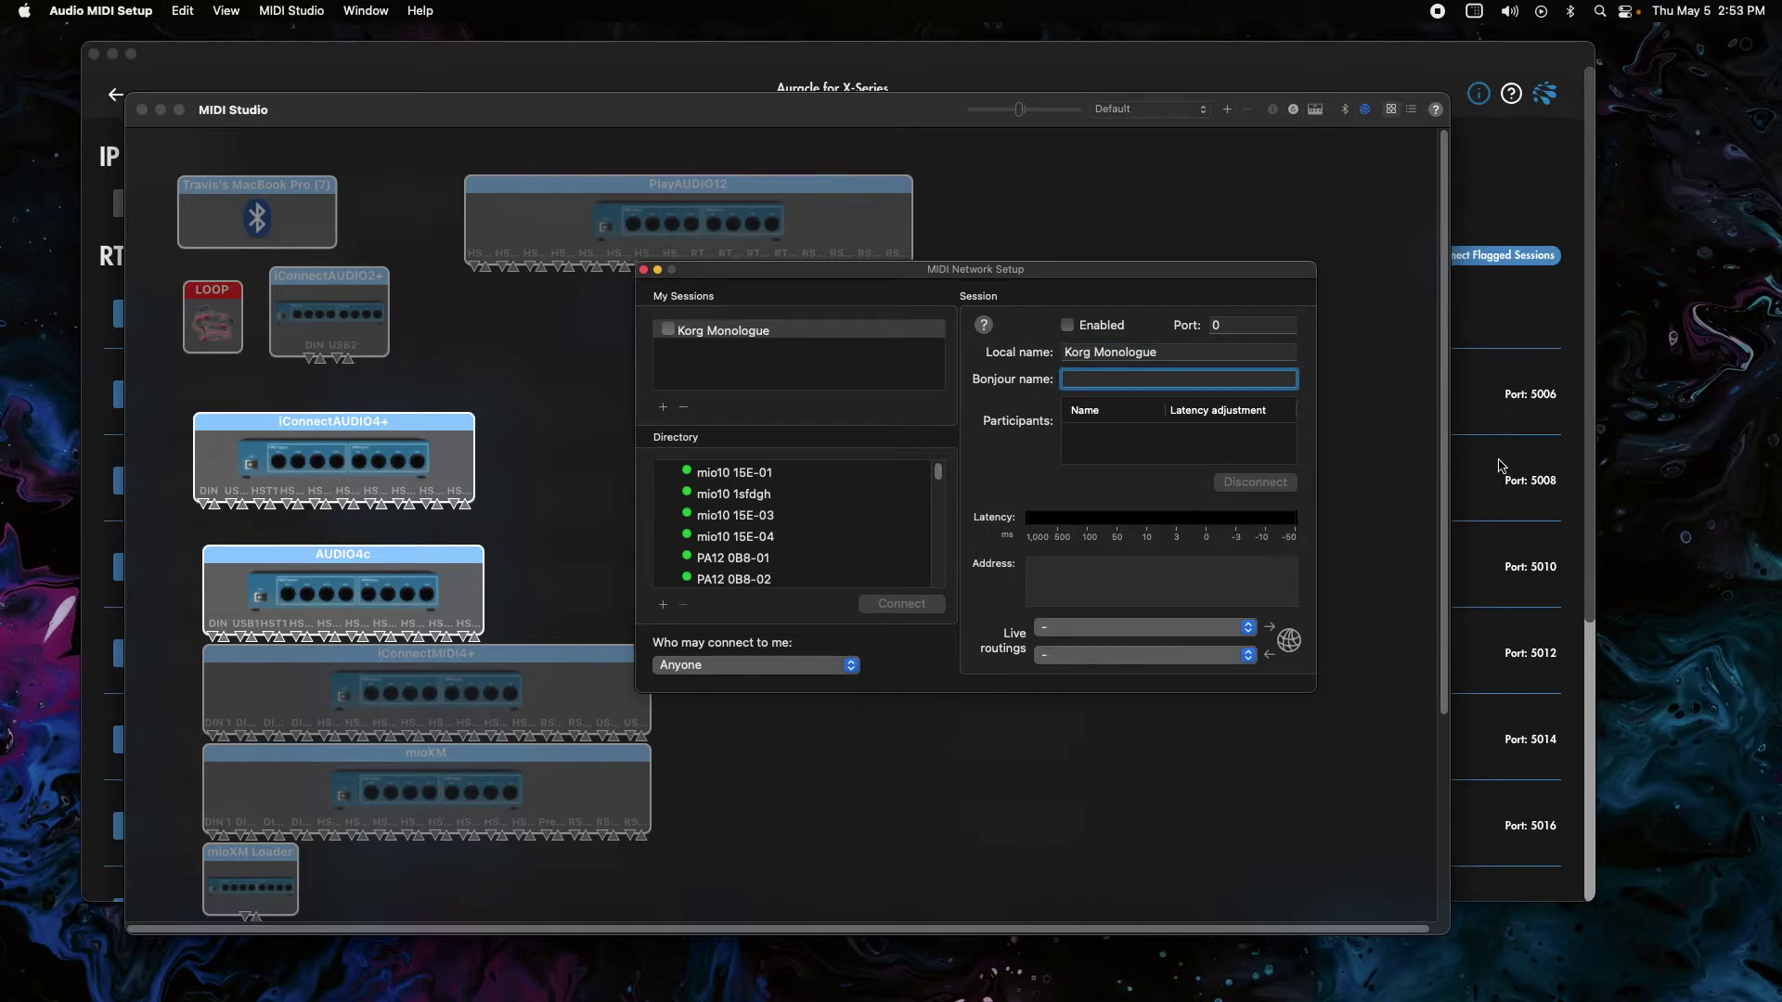
key("super+v")
left_click(984, 403)
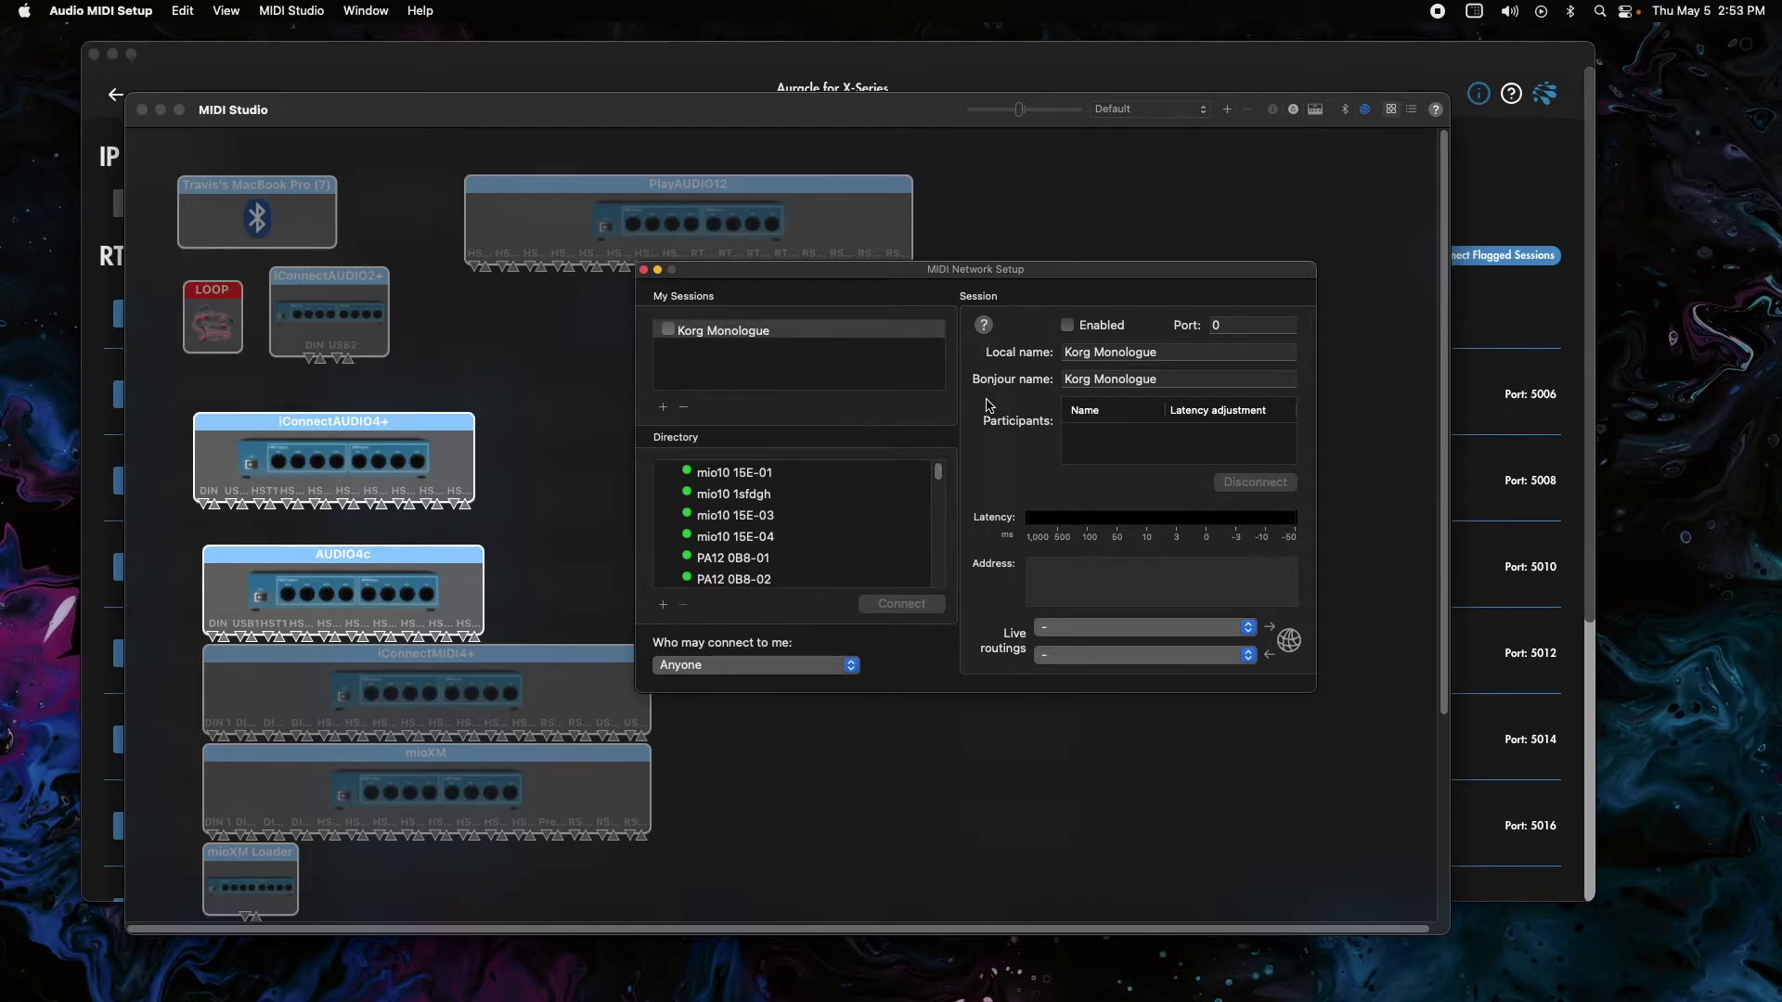
left_click(1067, 325)
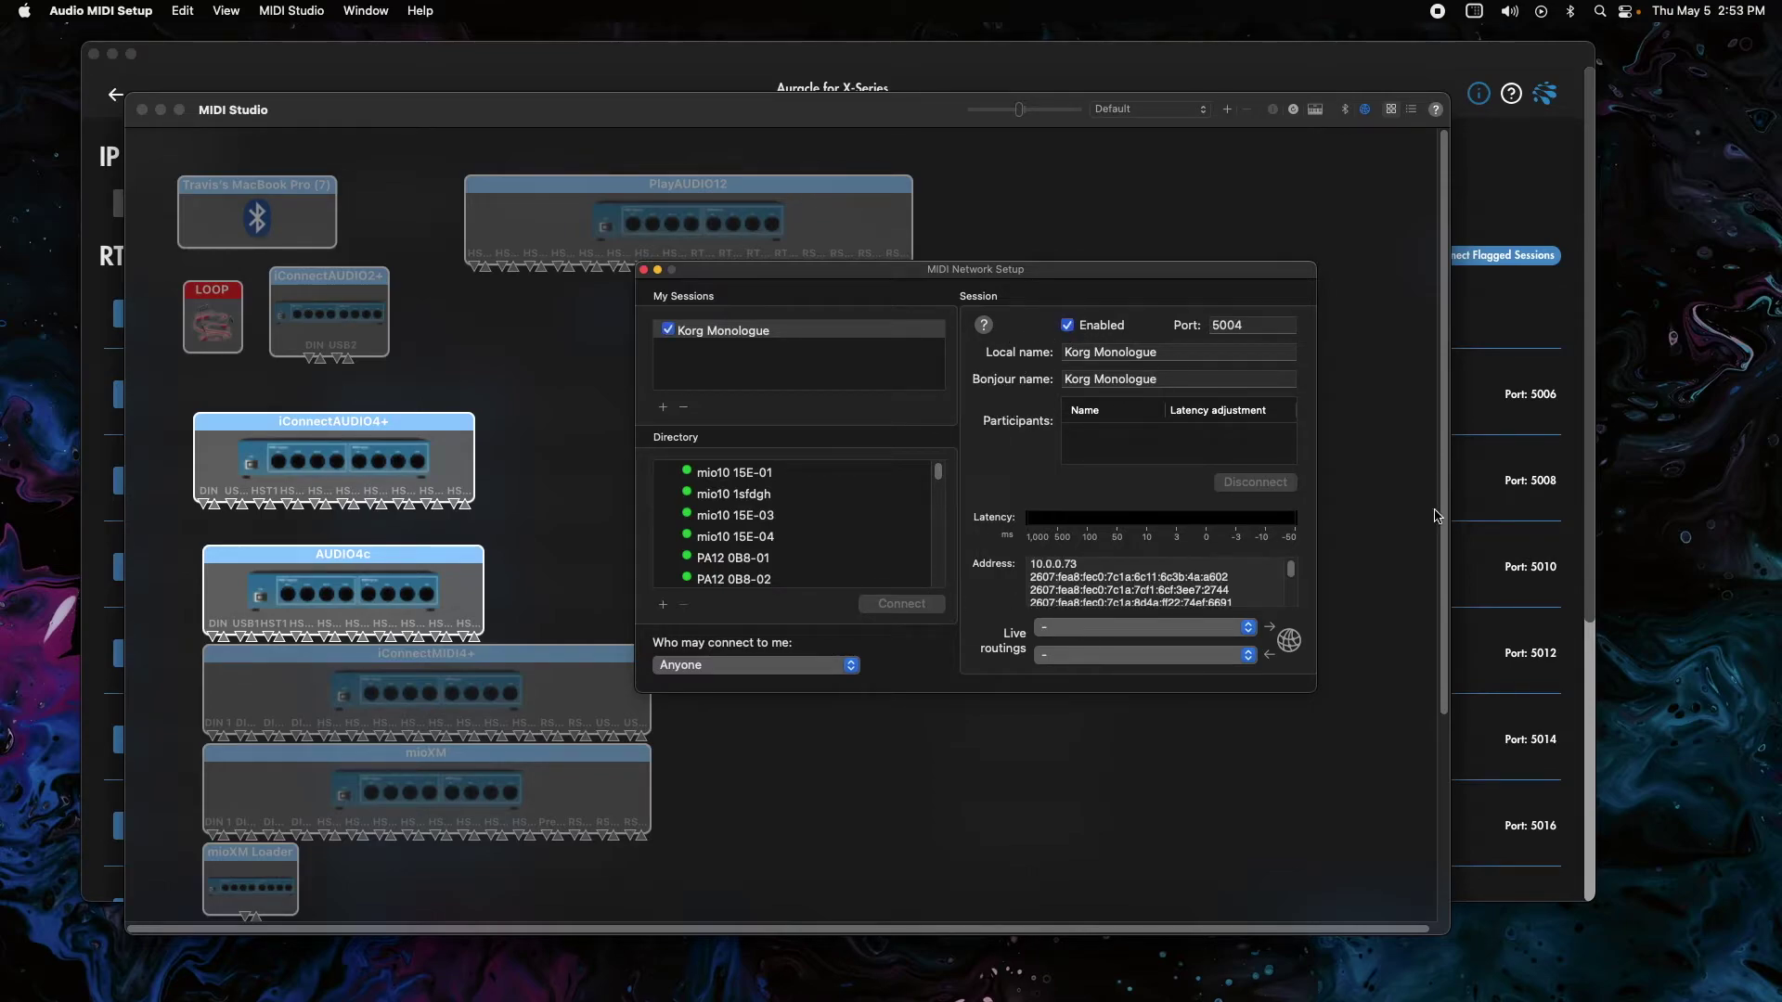
In Auracle for X-Series, set the Korg Monolgue initiator to connect by the name "Korg Monologue" and save it.
left_click(1516, 386)
left_click(494, 314)
left_click(395, 315)
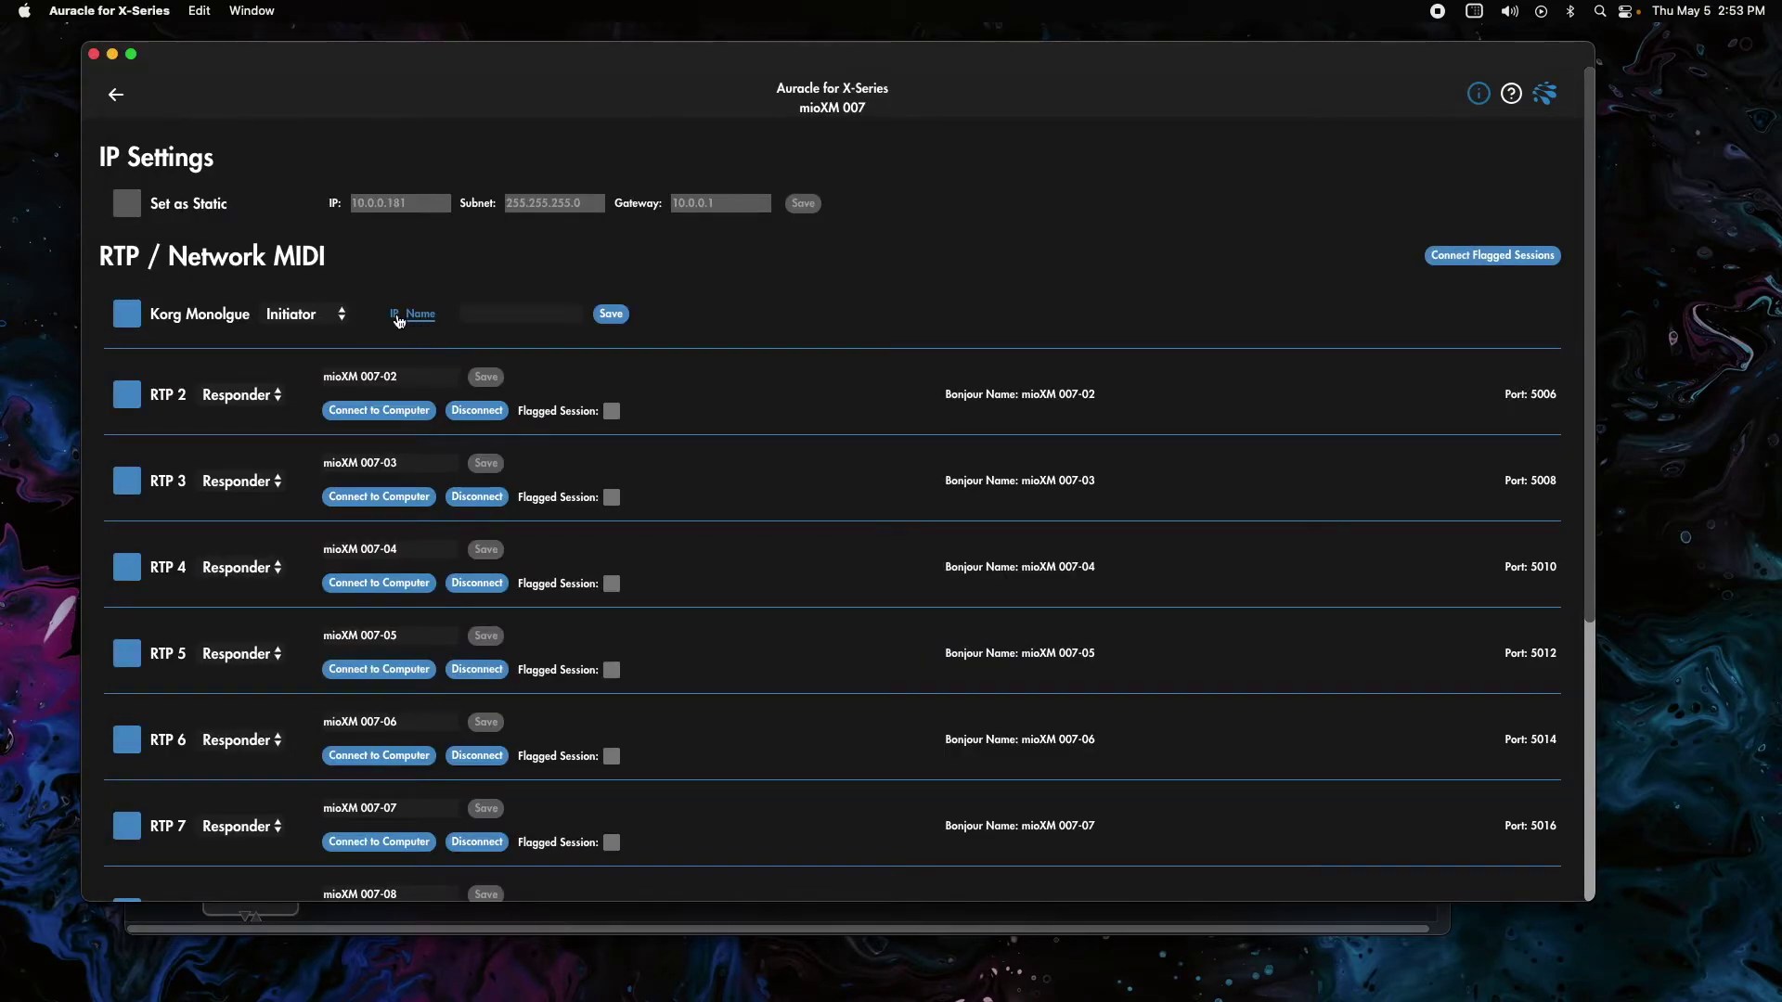
left_click(422, 315)
left_click(493, 313)
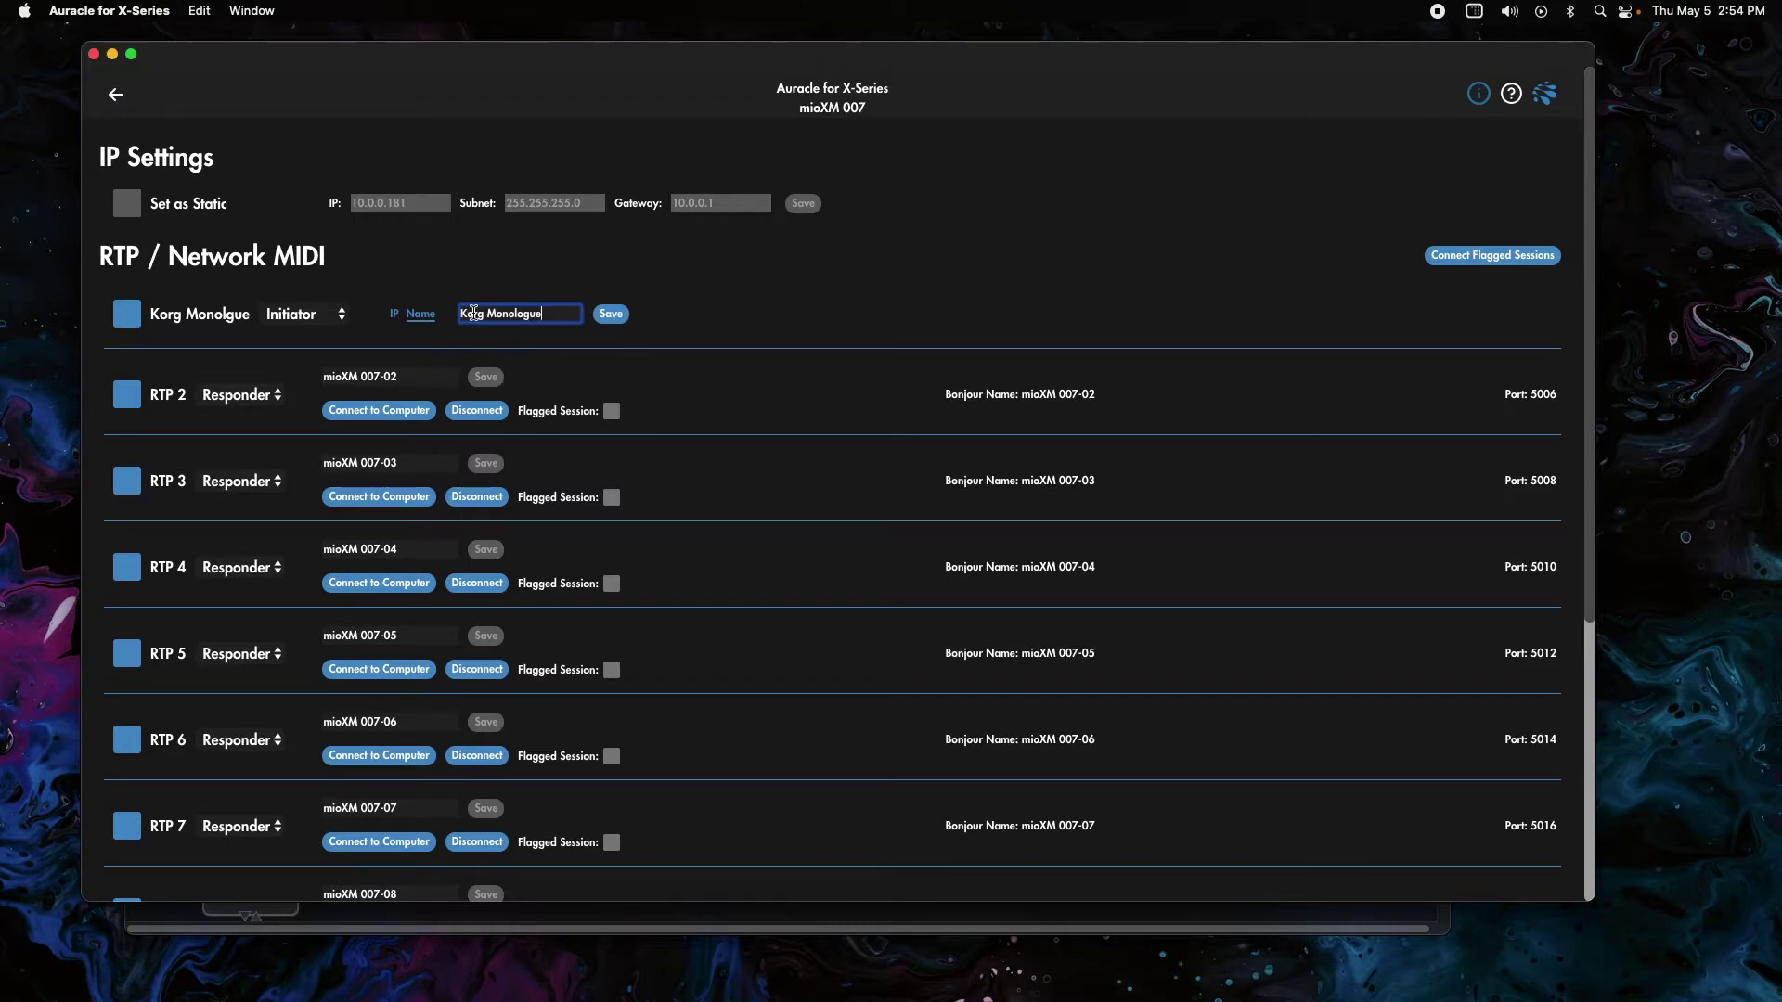
left_click(611, 317)
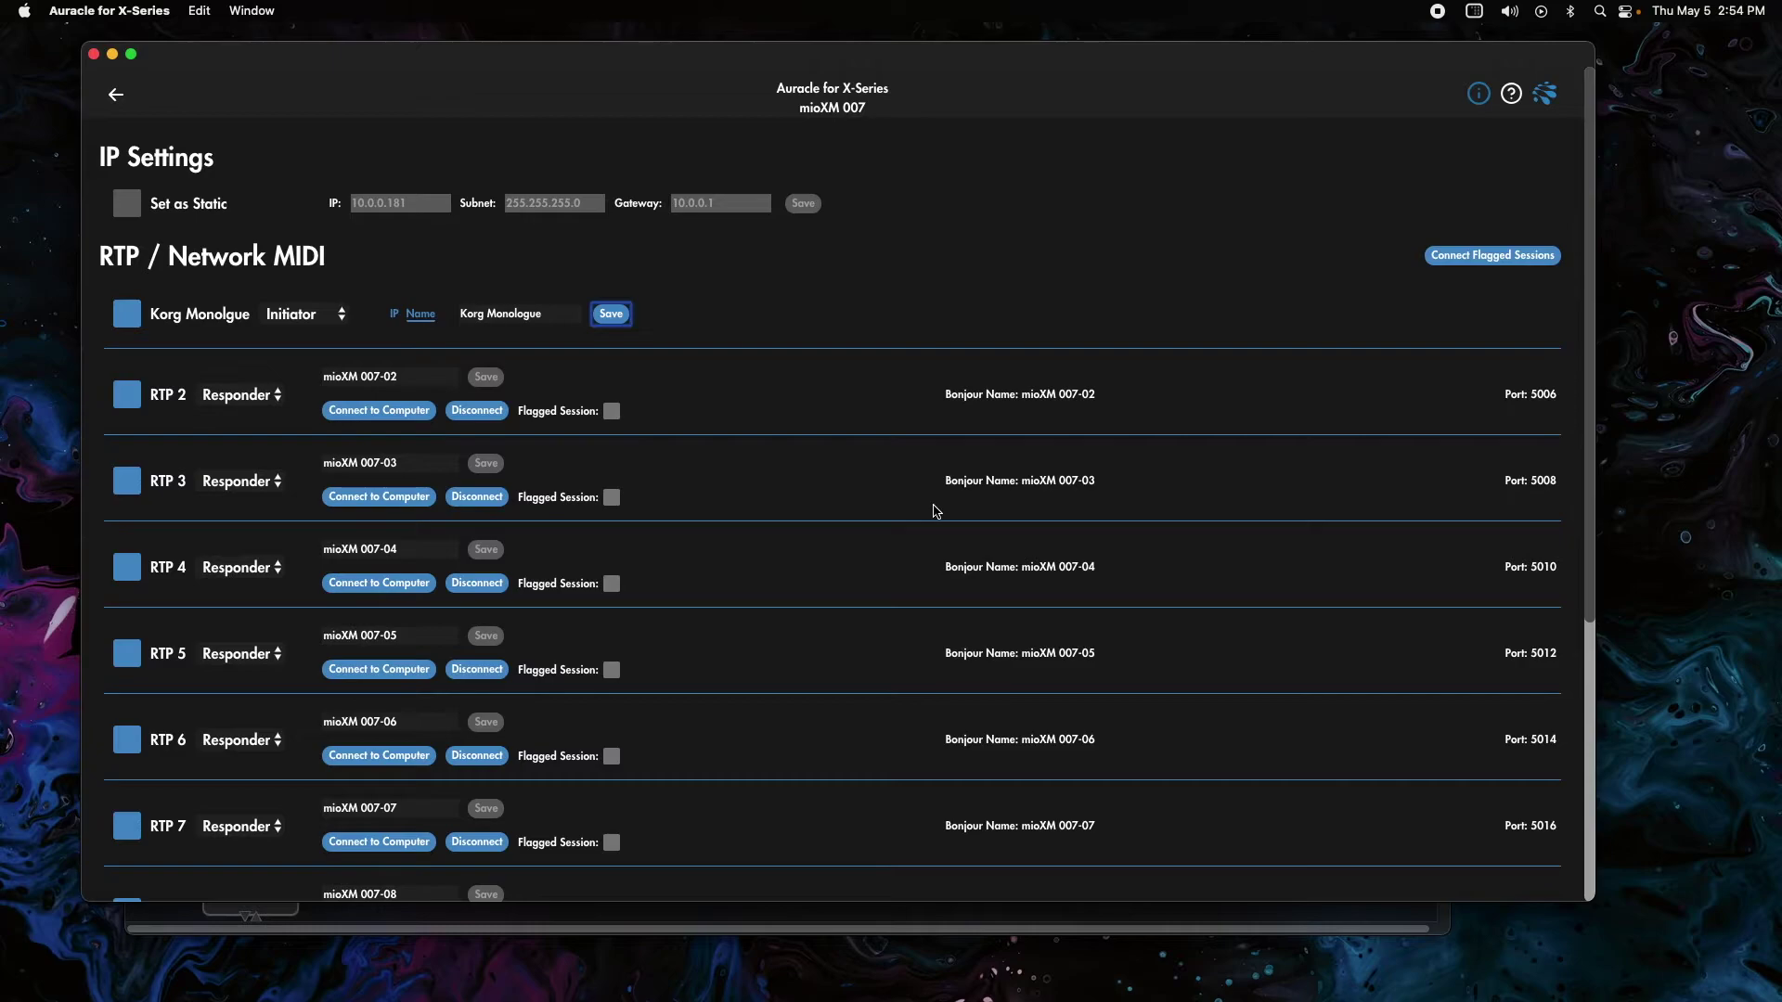
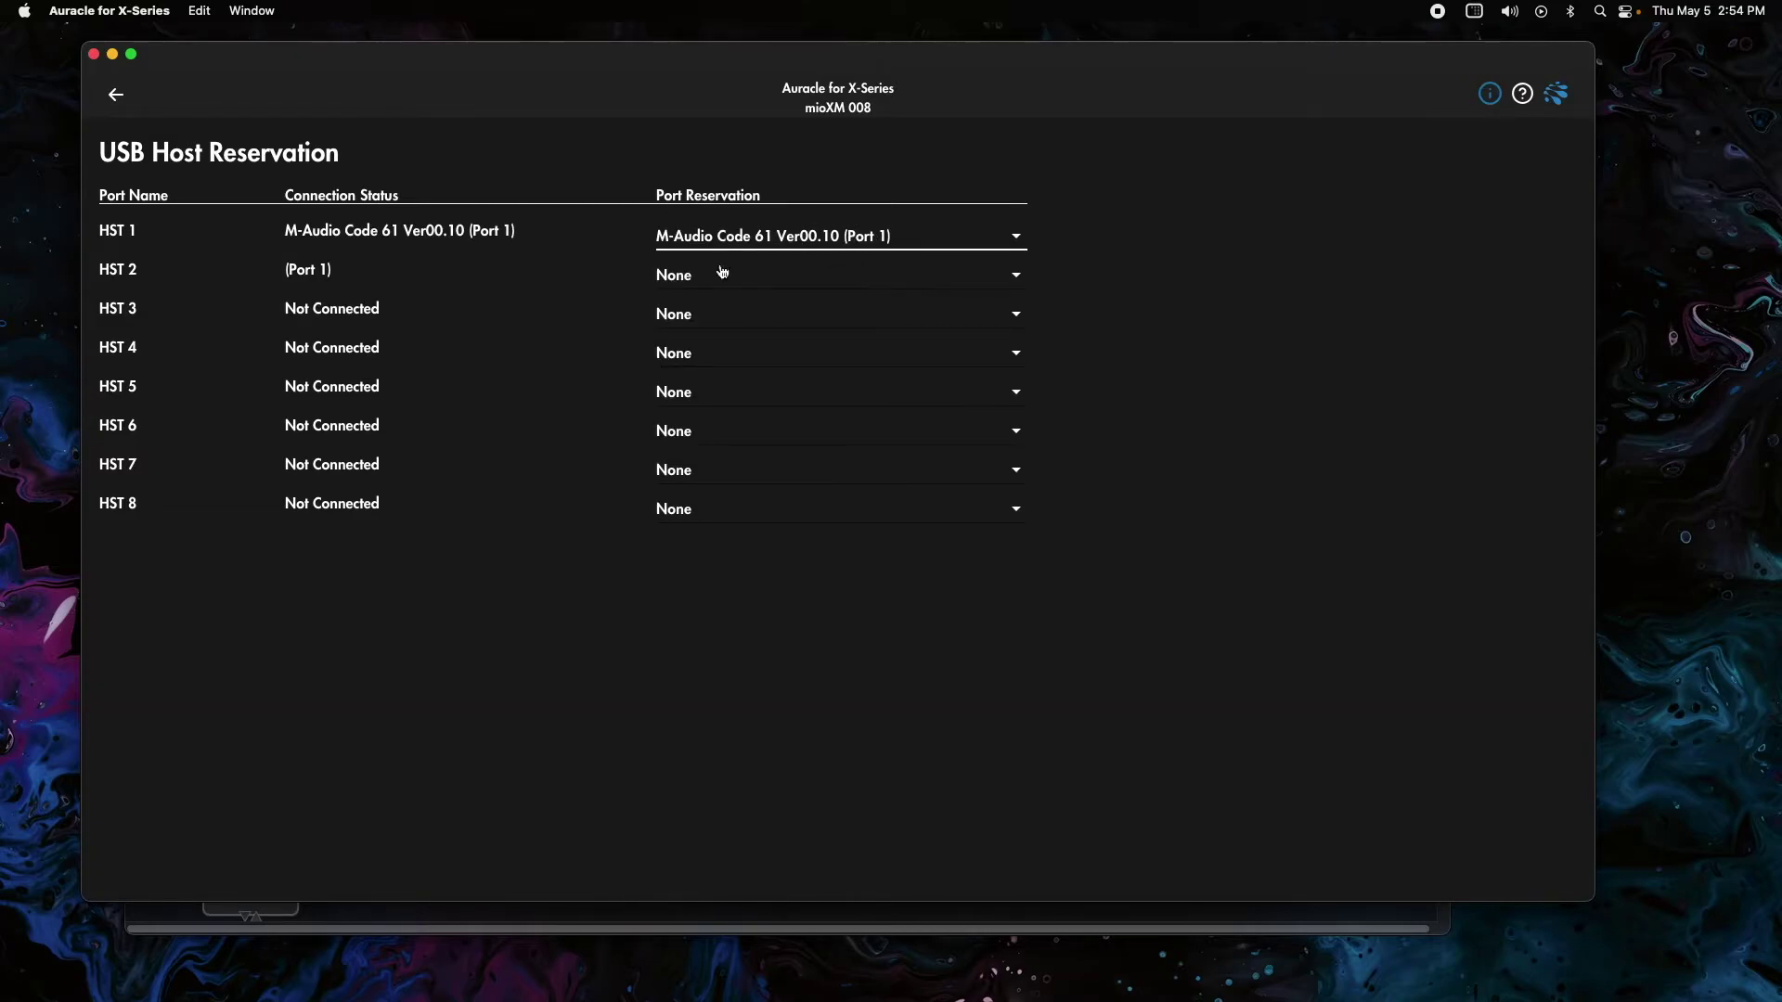
Reserve HST 1 for M-Audio Code 61 Ver00.10 (Port 1), HST 2 for M-Audio Axiom A.I.R. Mini32 (Port 1) and HST 3 for the unnamed (Port 1).
left_click(740, 243)
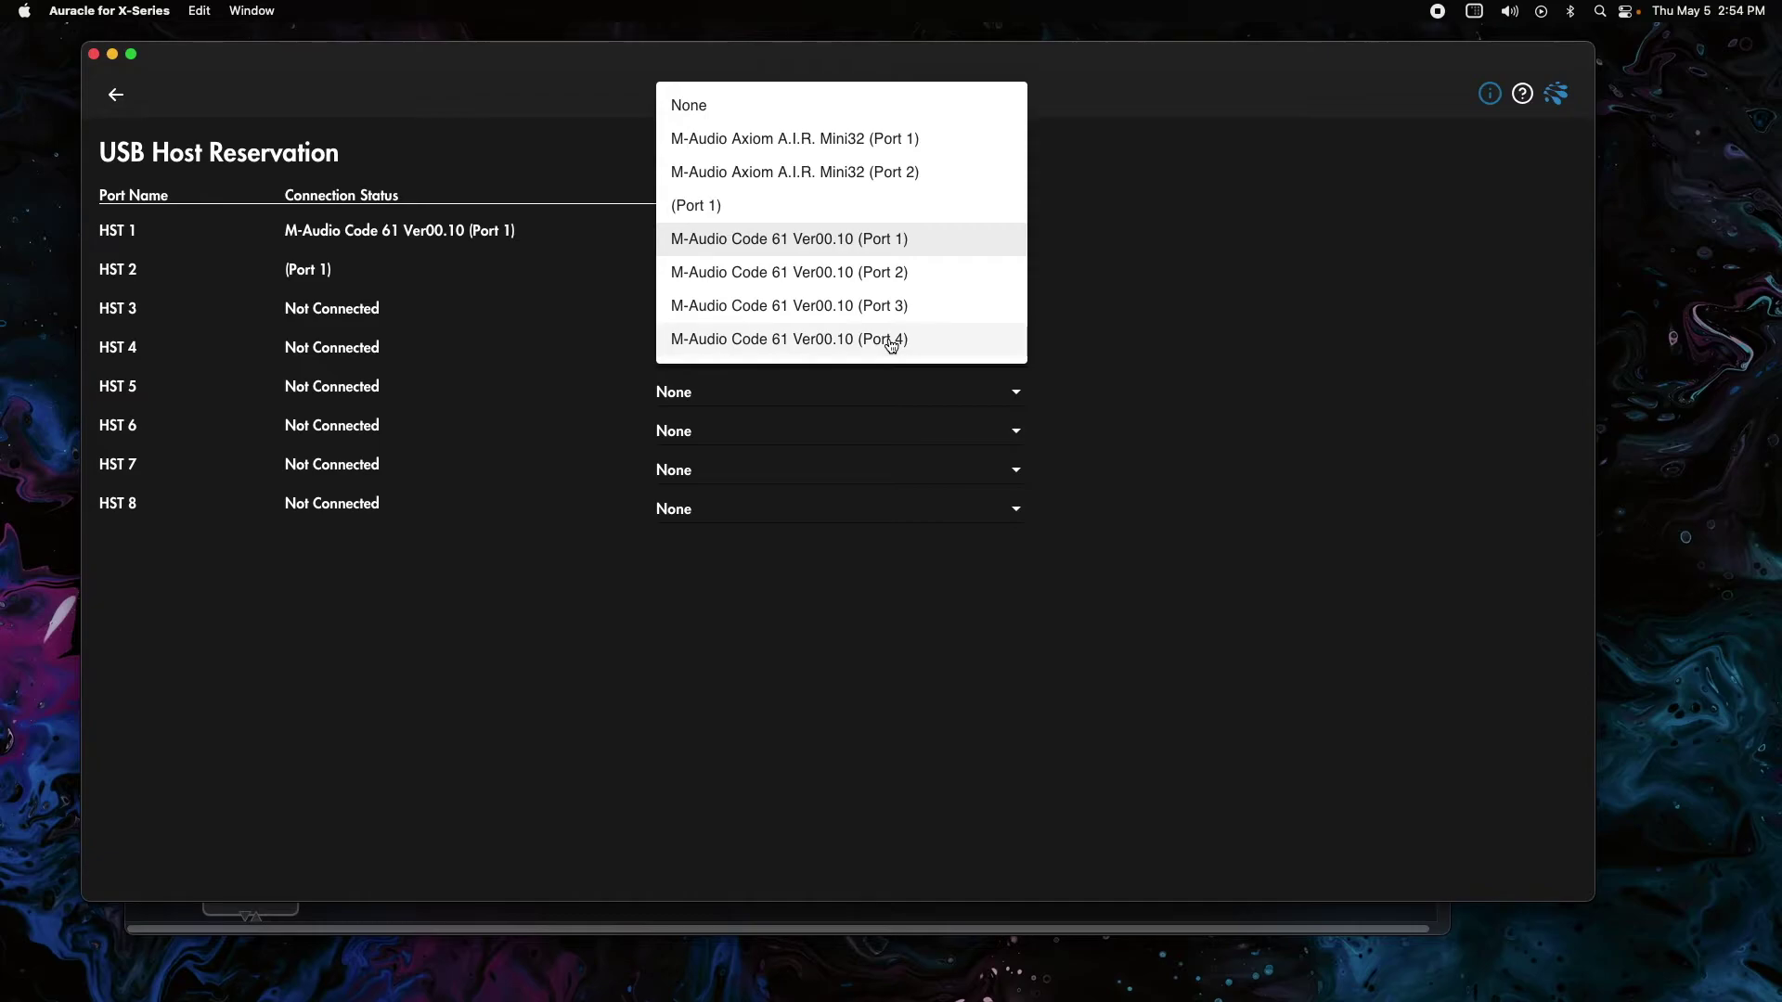
left_click(875, 245)
left_click(694, 277)
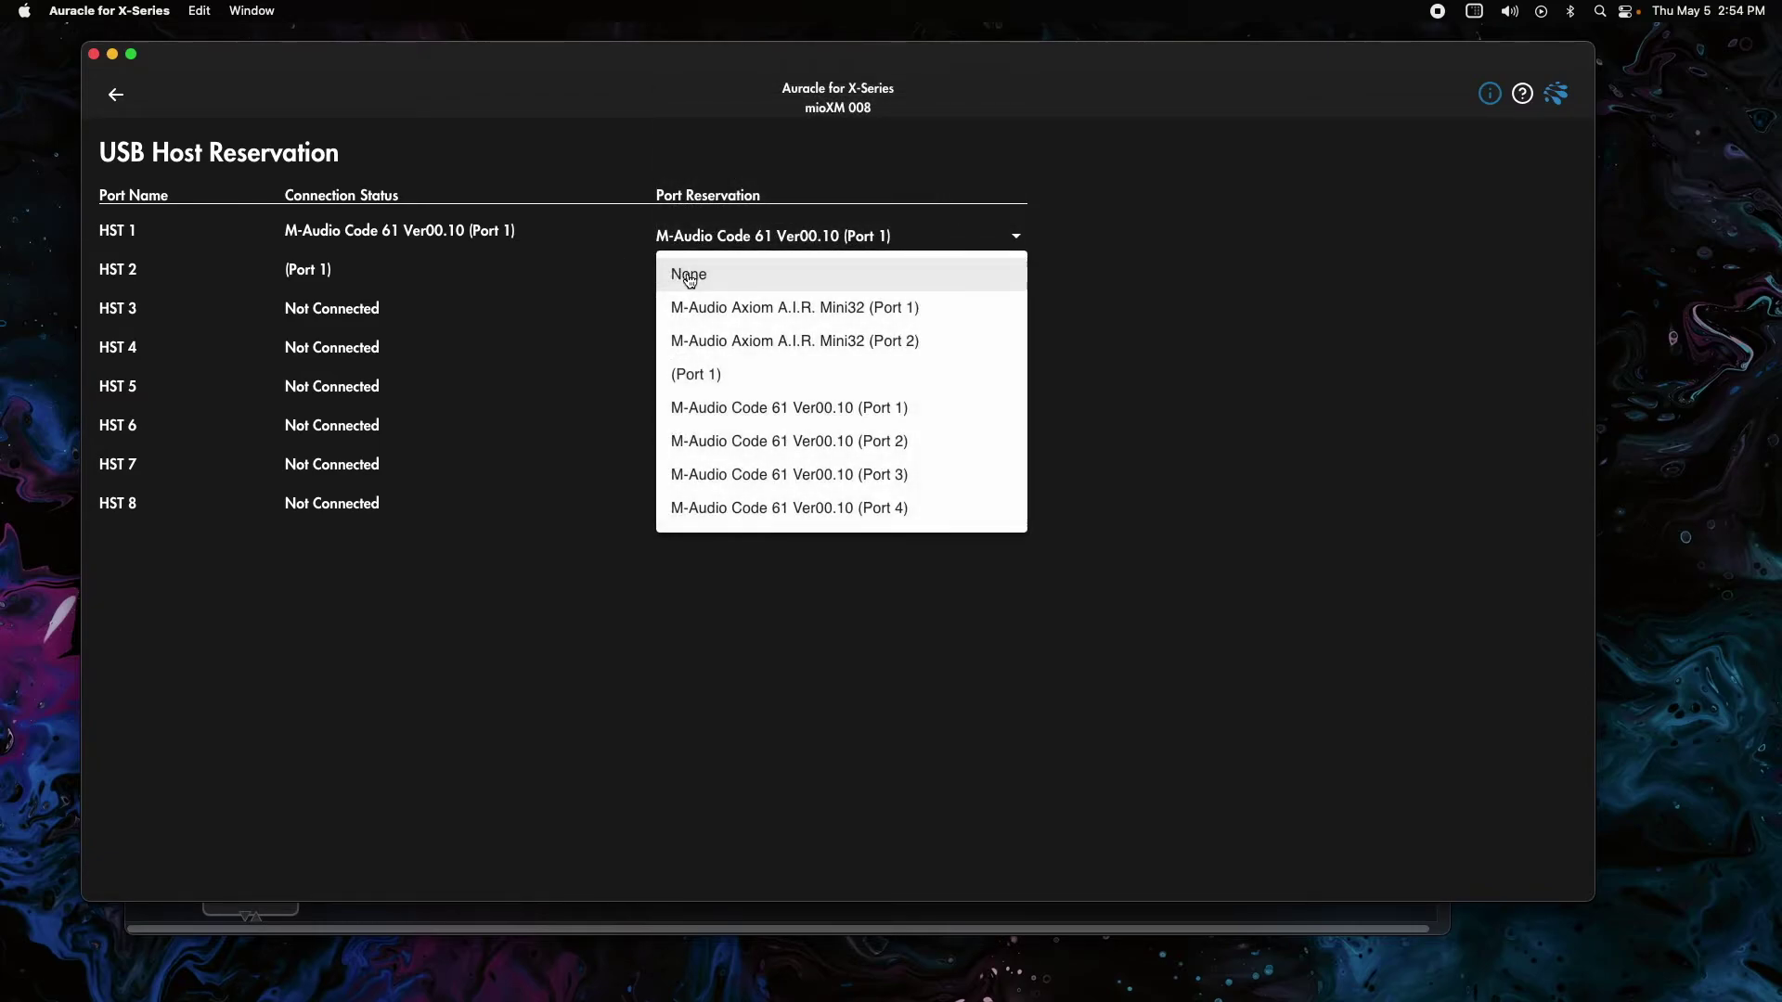
left_click(754, 312)
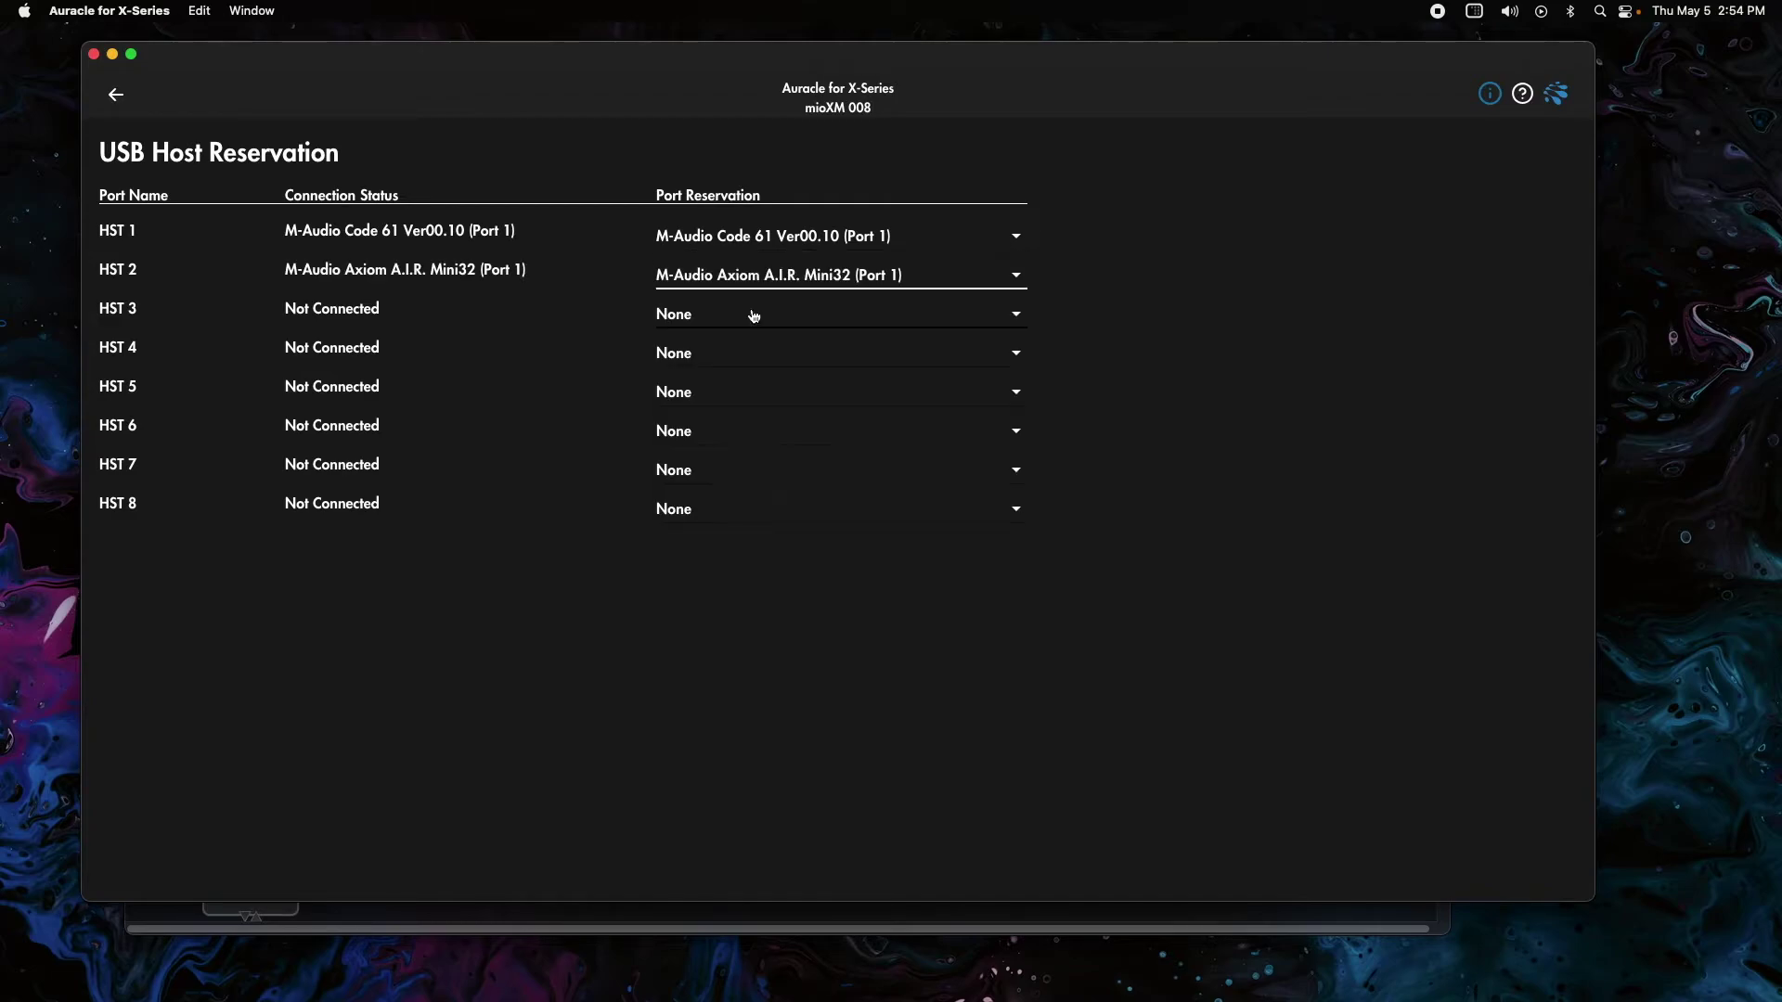
left_click(728, 315)
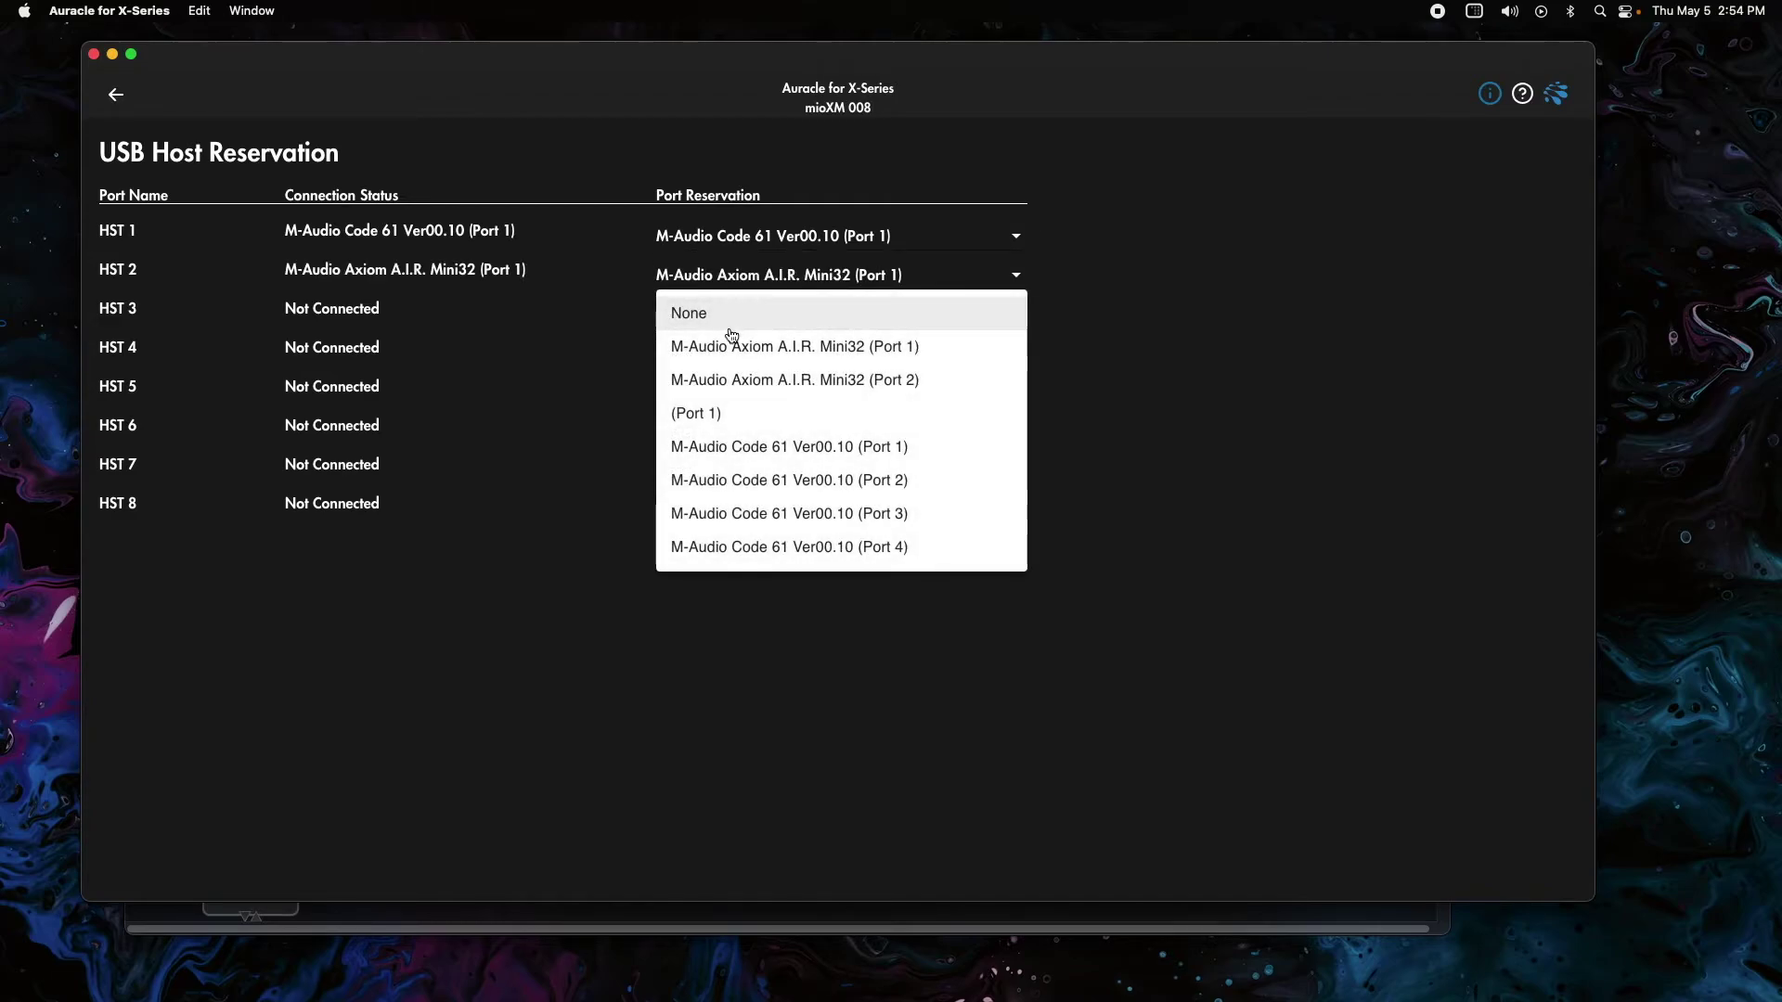
left_click(711, 410)
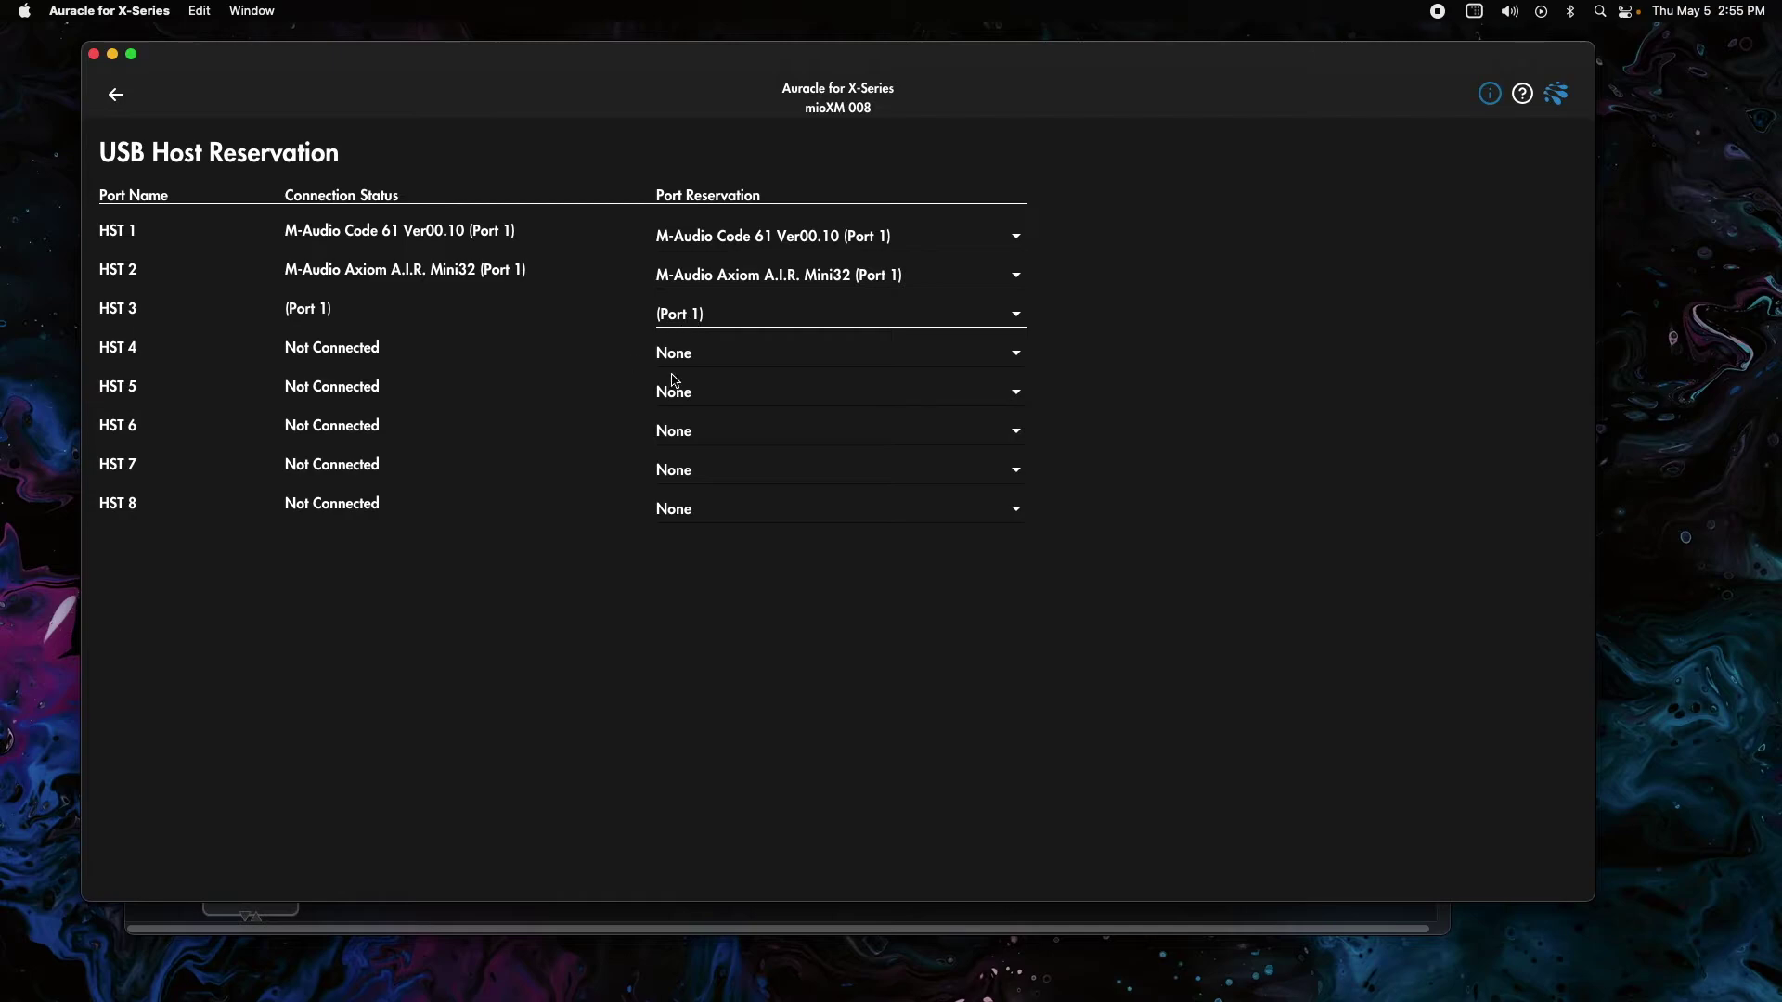
Open the mioXM 008's MIDI routing, rename USB host source port HST 1 as "CODE61" and copy the name.
left_click(116, 99)
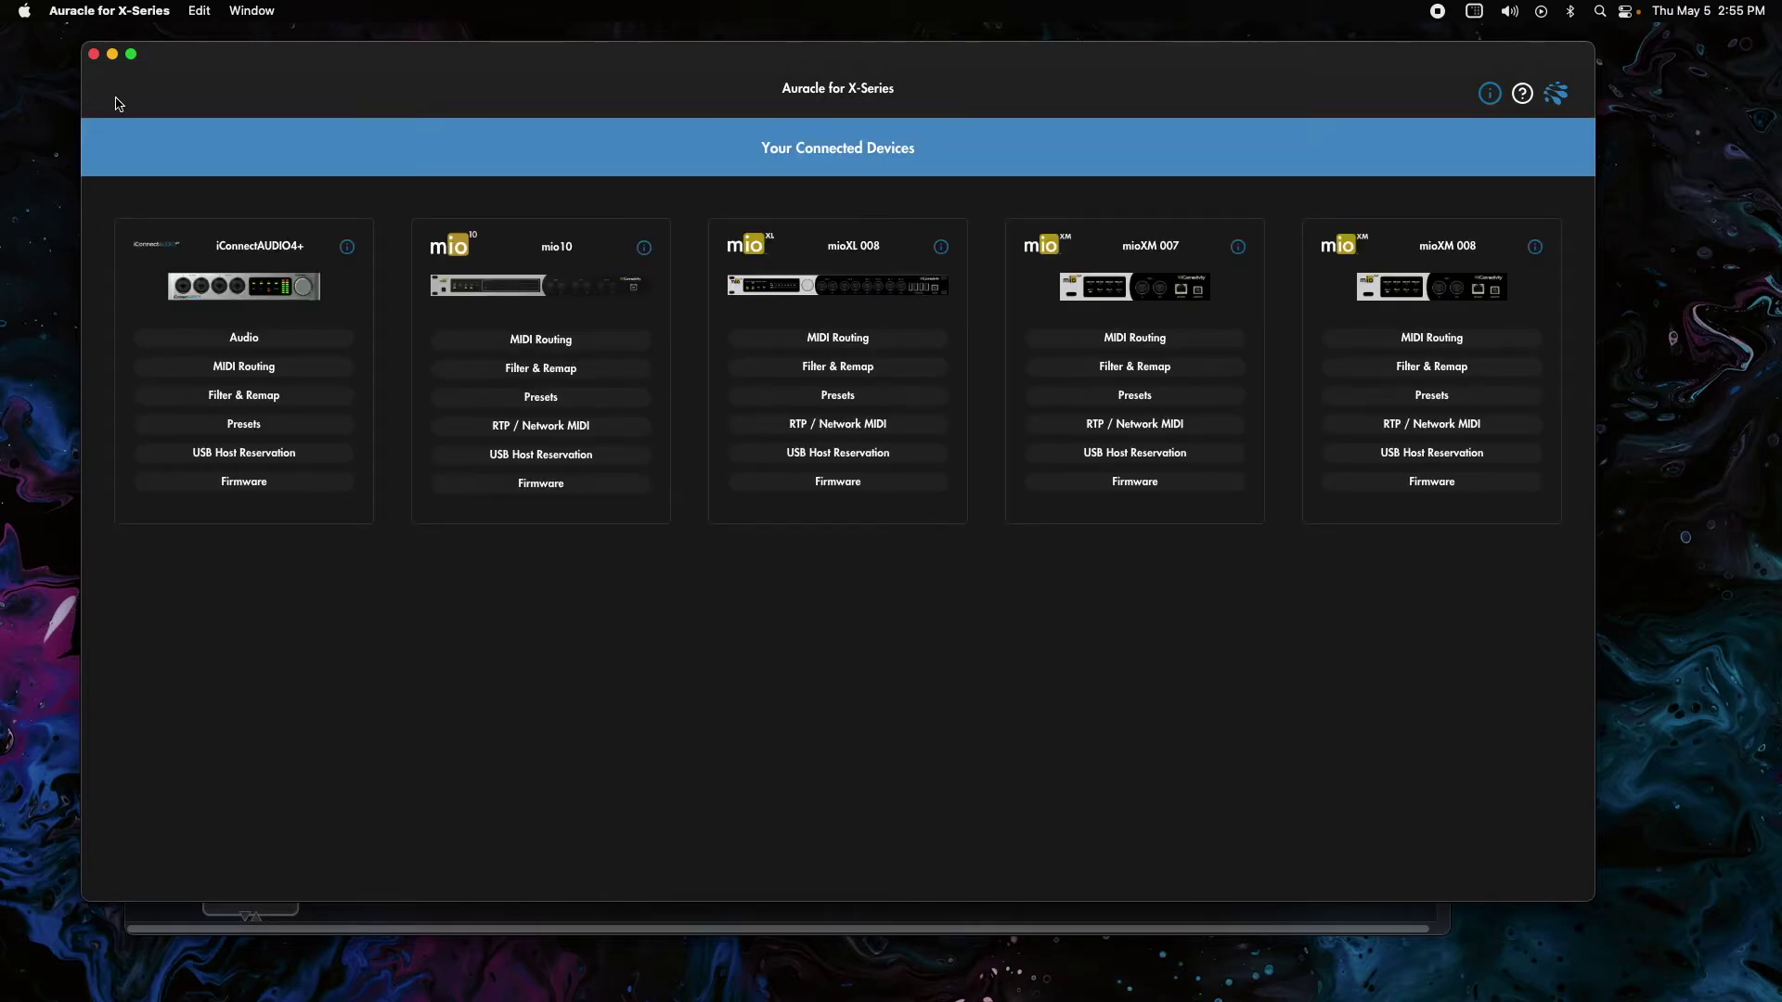
left_click(1403, 340)
left_click(184, 360)
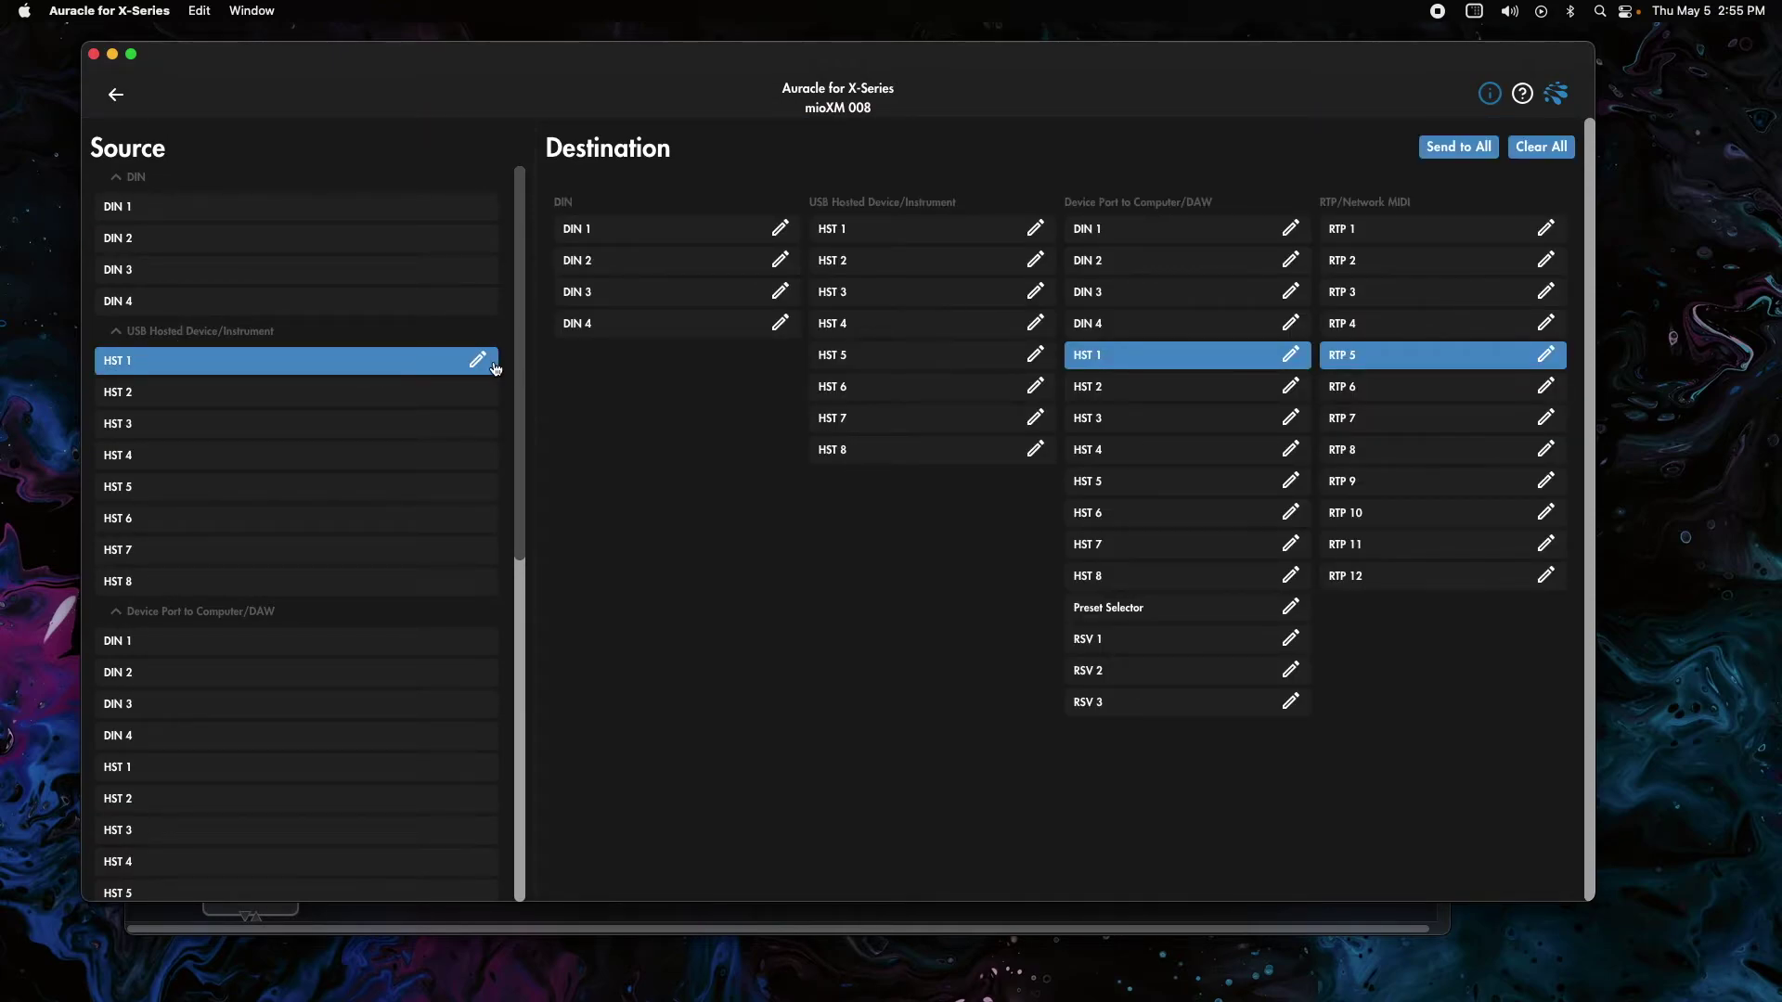
left_click(480, 362)
left_click(604, 458)
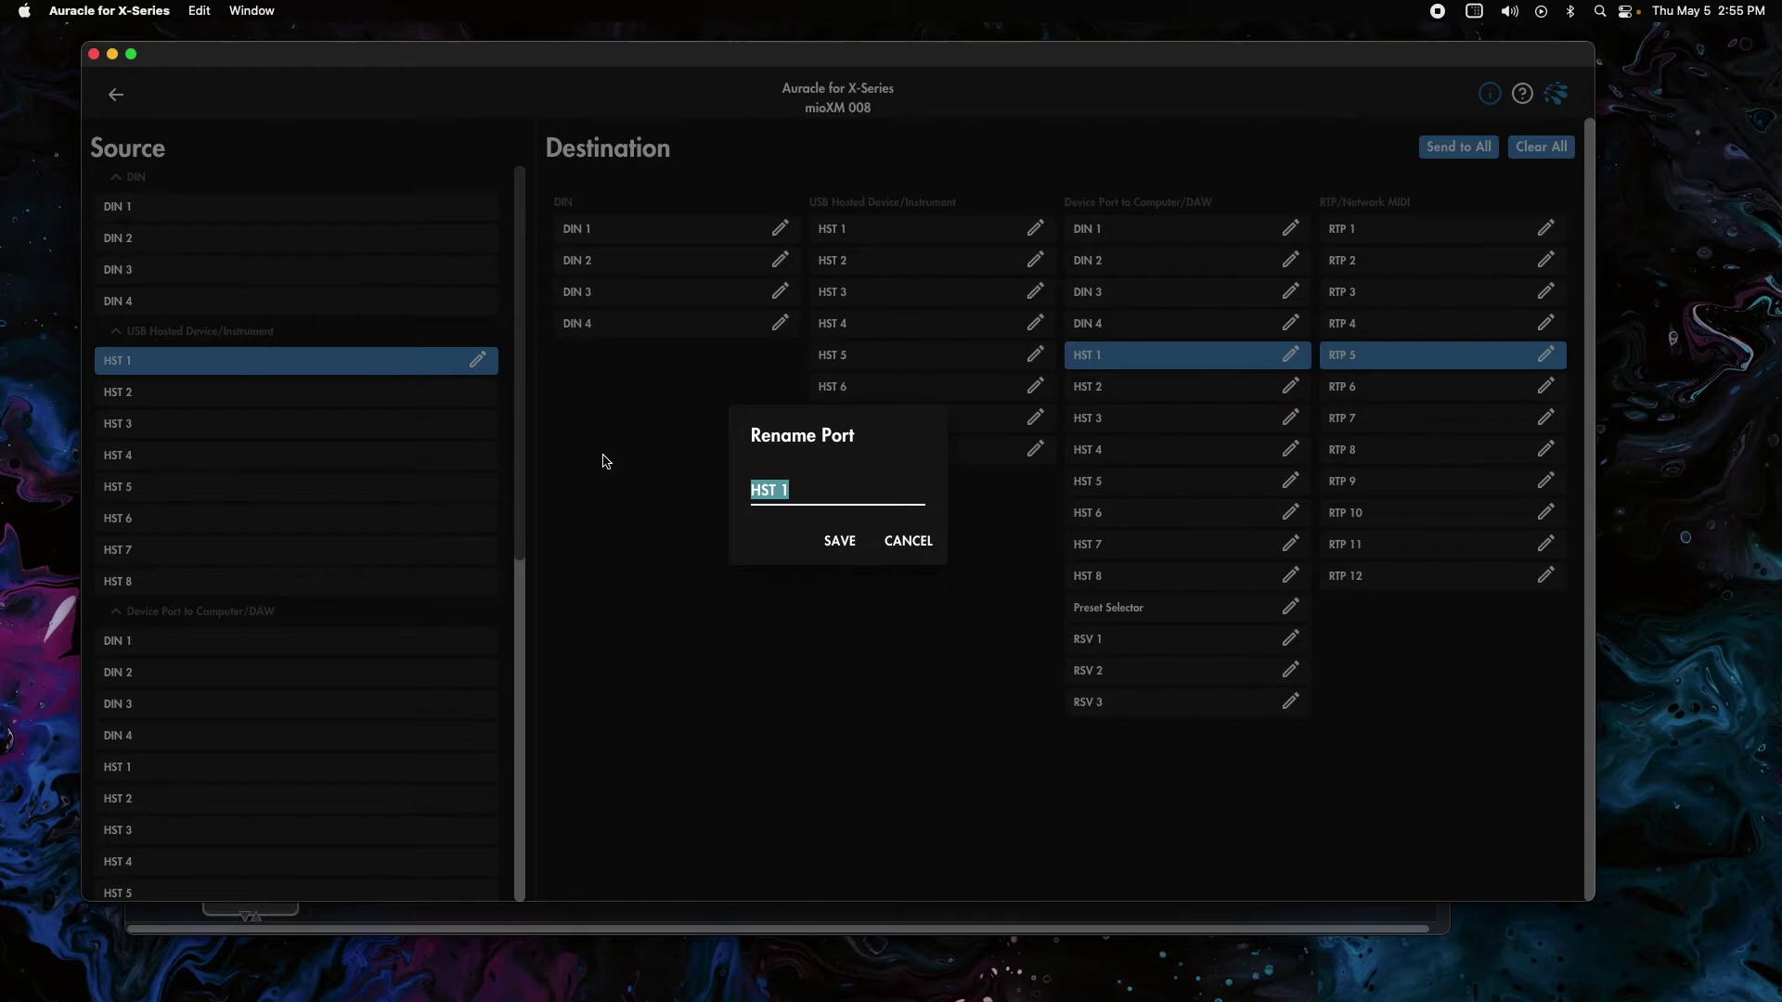
type("CODE61")
key("super+a")
key("super+c")
left_click(857, 536)
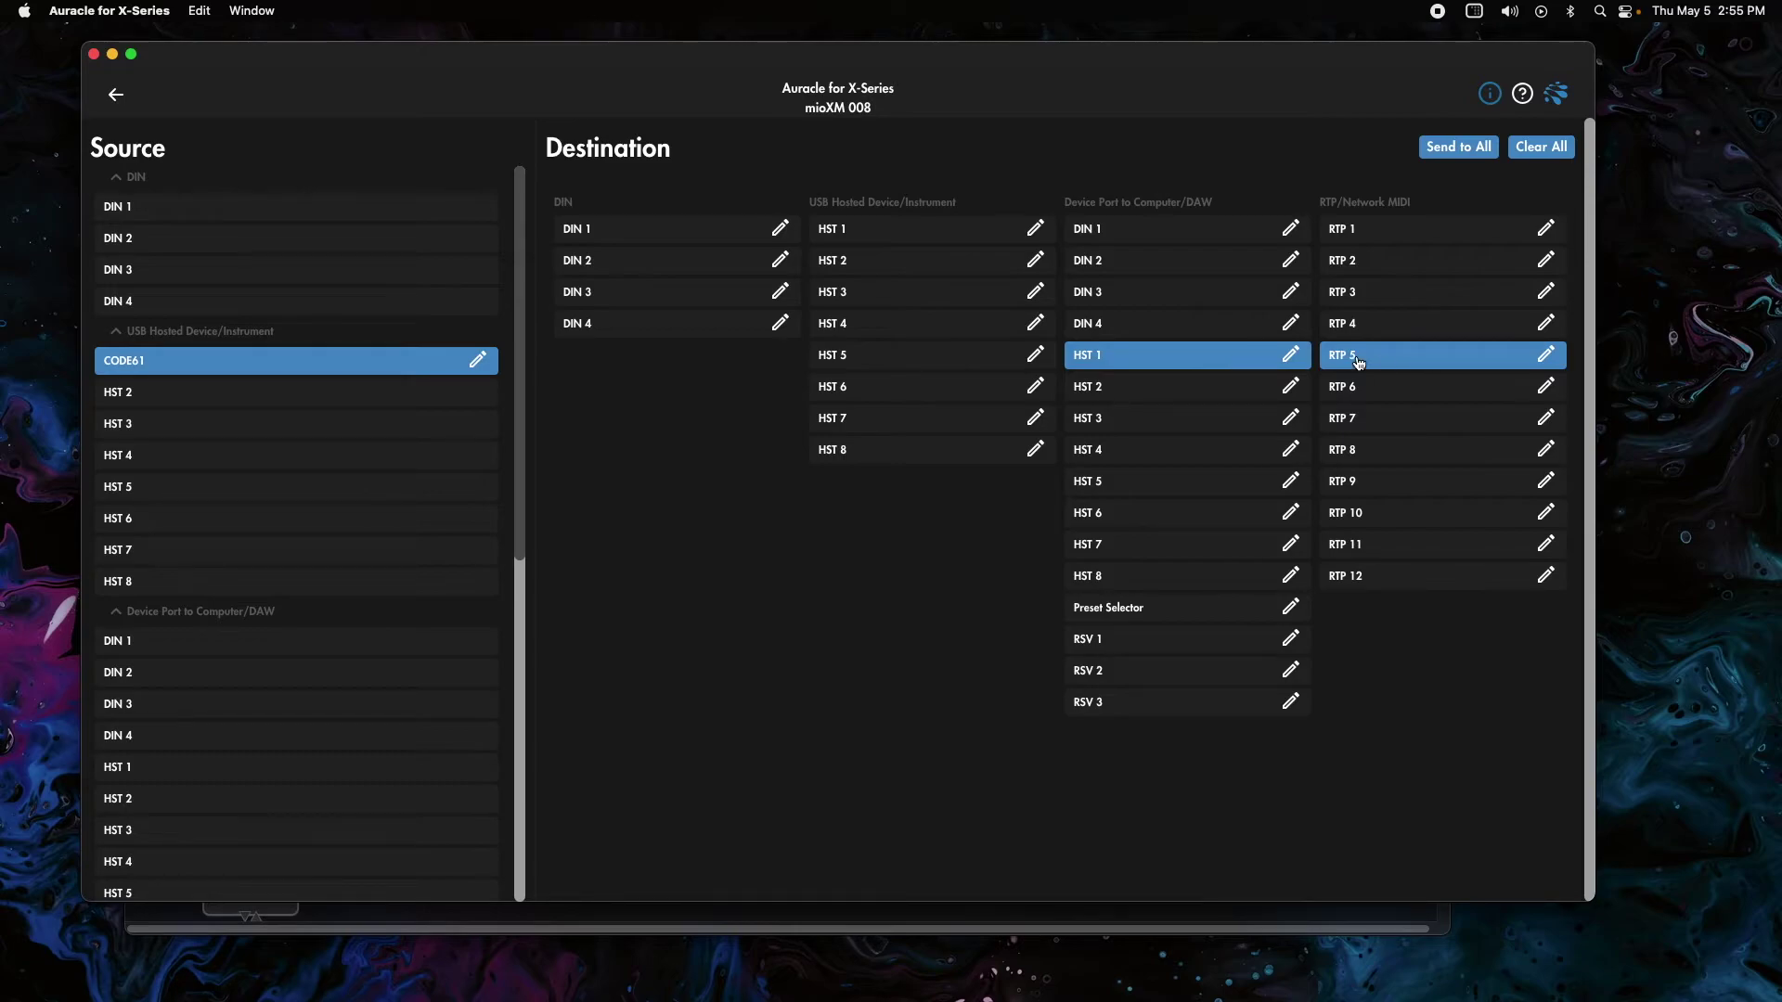
Rename the RTP 5 network MIDI destination port as "CODE61" using the copied name.
left_click(1545, 354)
key("super+a")
key("super+v")
left_click(839, 540)
Rename the USB host source port HST 2 as "AIR 32" and copy the name.
left_click(189, 391)
left_click(477, 389)
left_click(615, 487)
key("super+a")
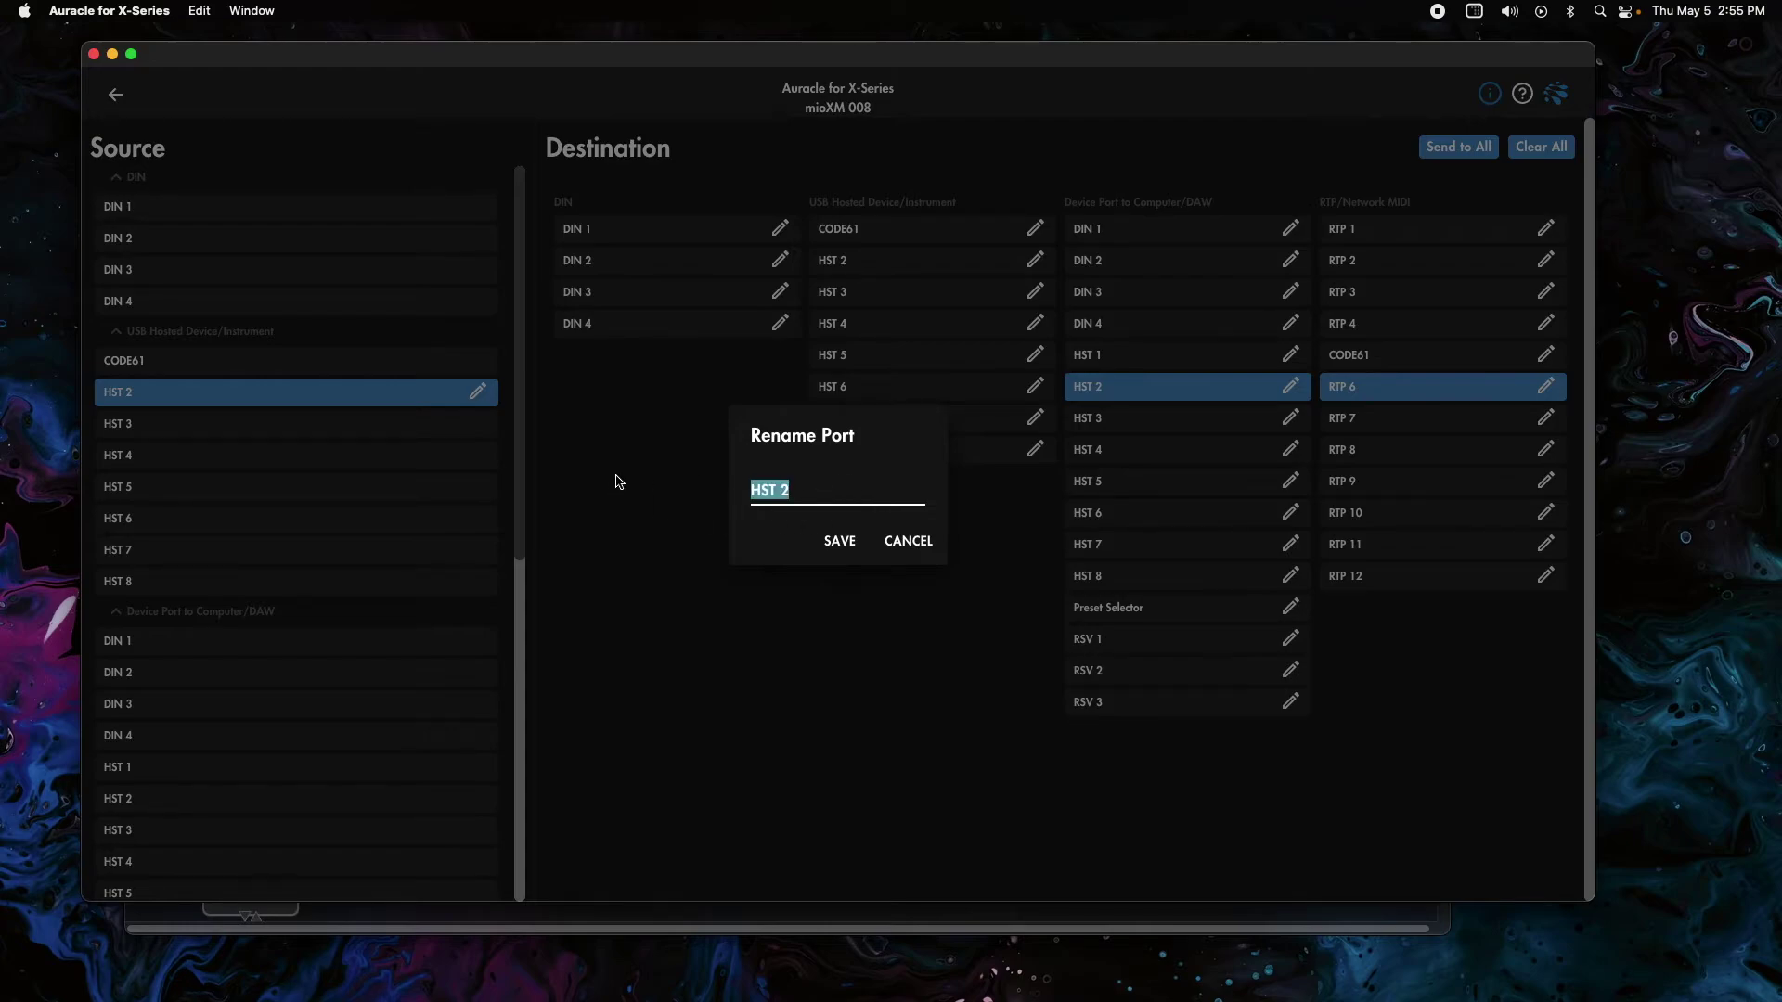
type("AIRE")
key("super+a")
key("super+c")
left_click(838, 540)
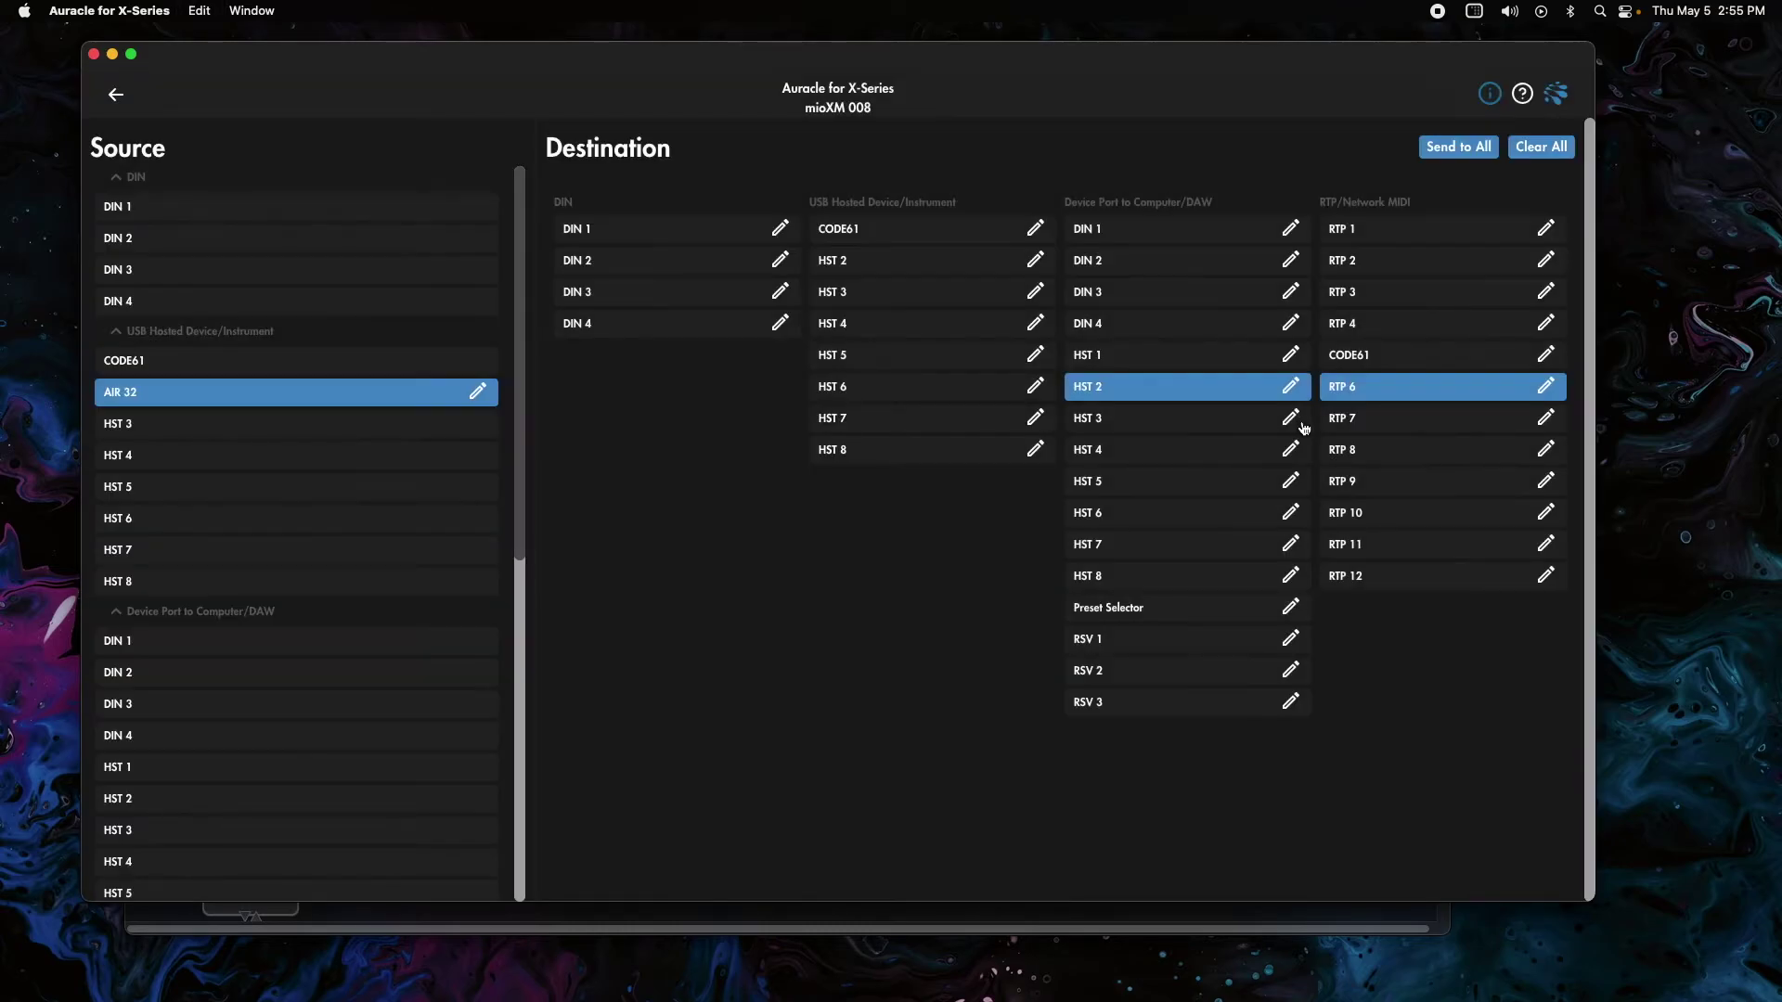
Rename the RTP 6 network MIDI destination port as "AIR 32" using the copied name.
left_click(1538, 397)
key("super+a")
key("super+v")
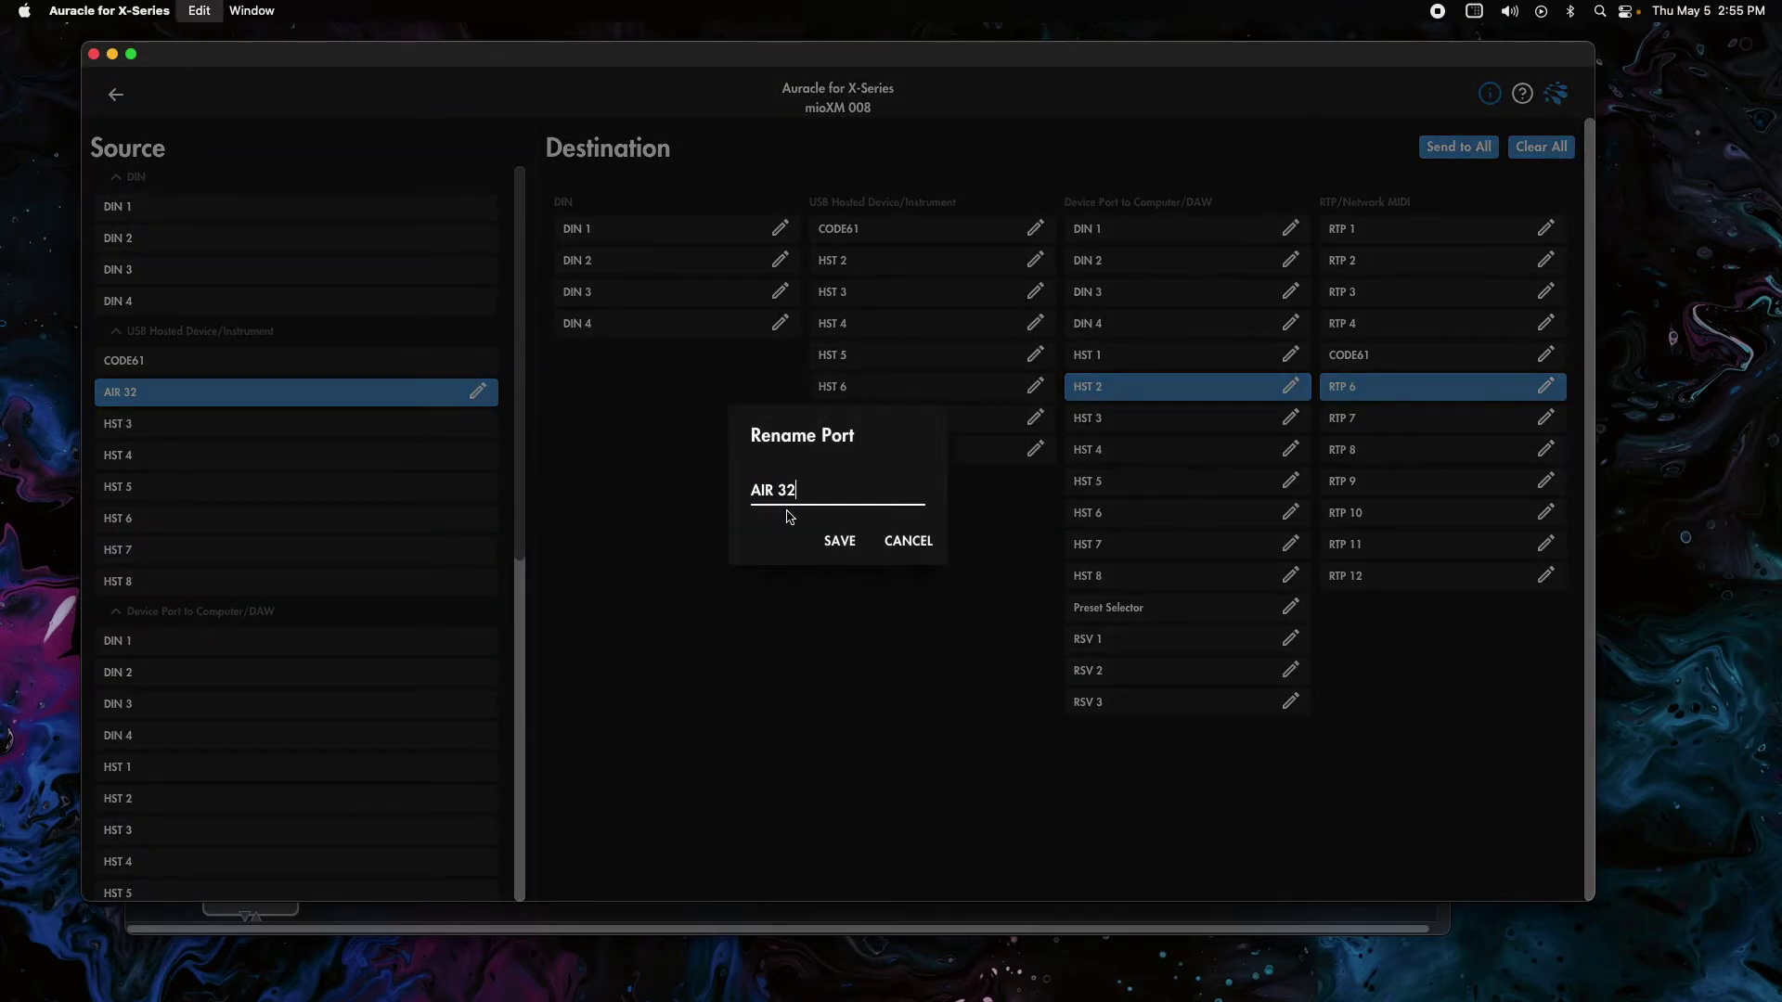
left_click(839, 540)
Rename the USB host source port HST 3 as "LCXL".
left_click(207, 420)
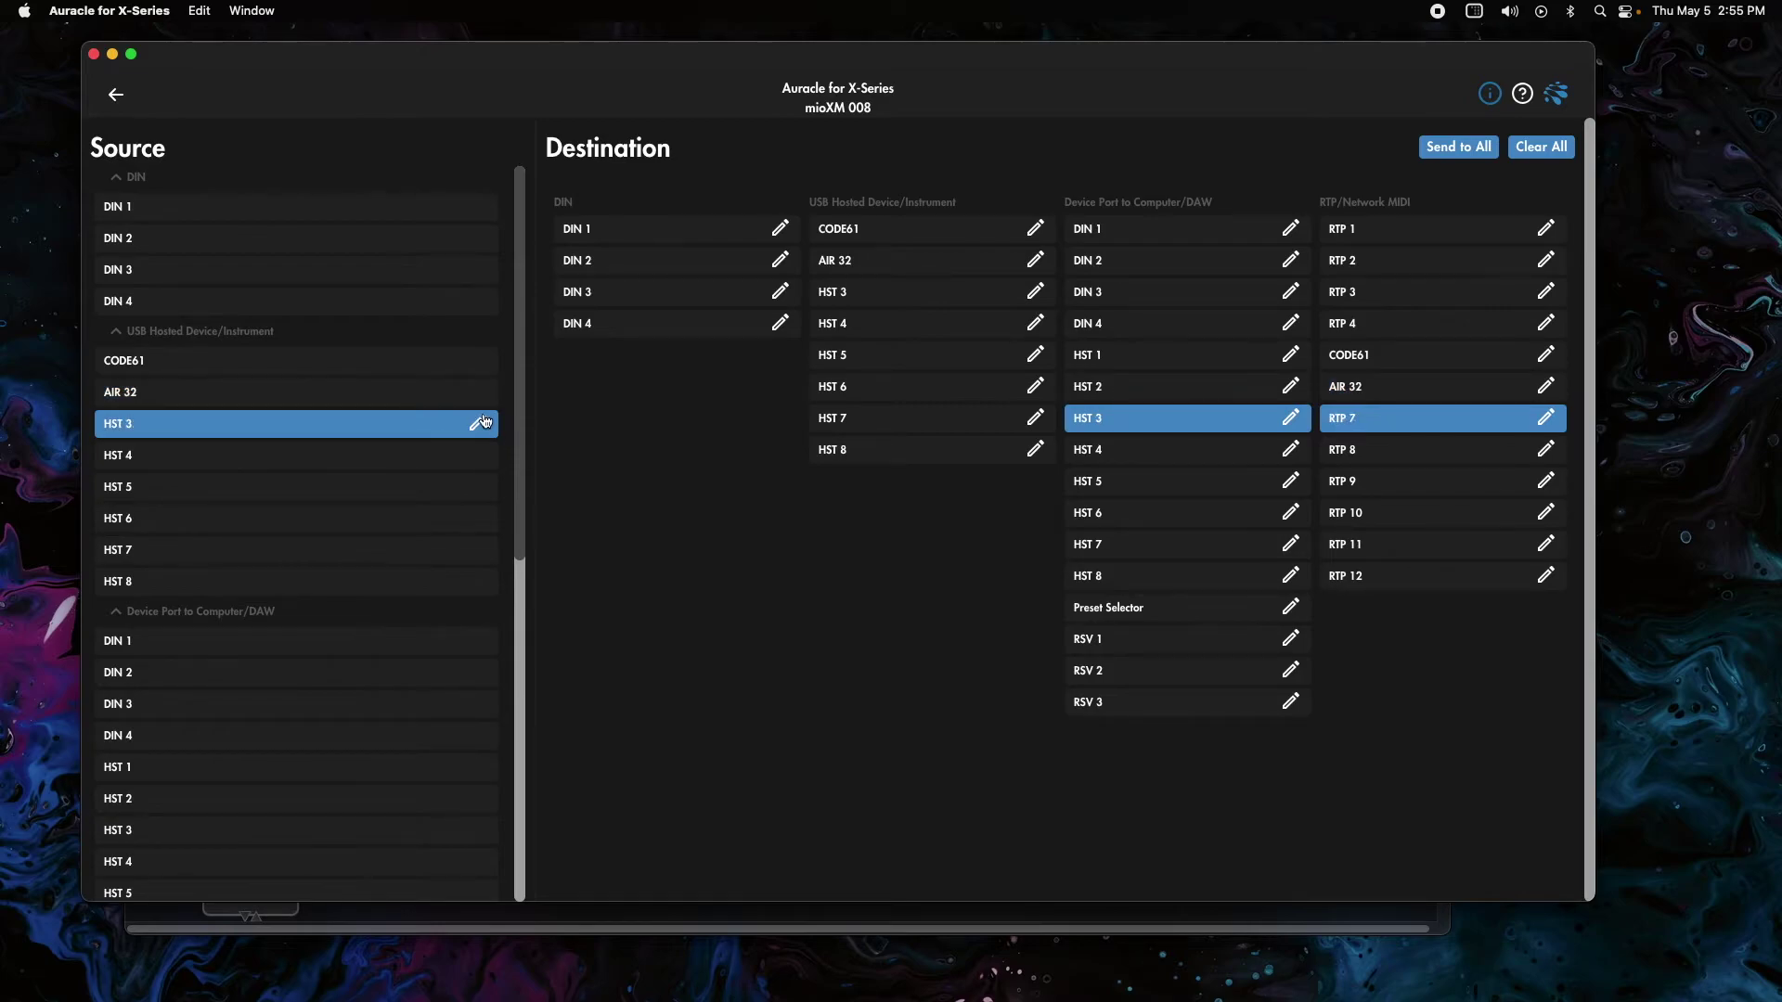
left_click(477, 422)
key("super+a")
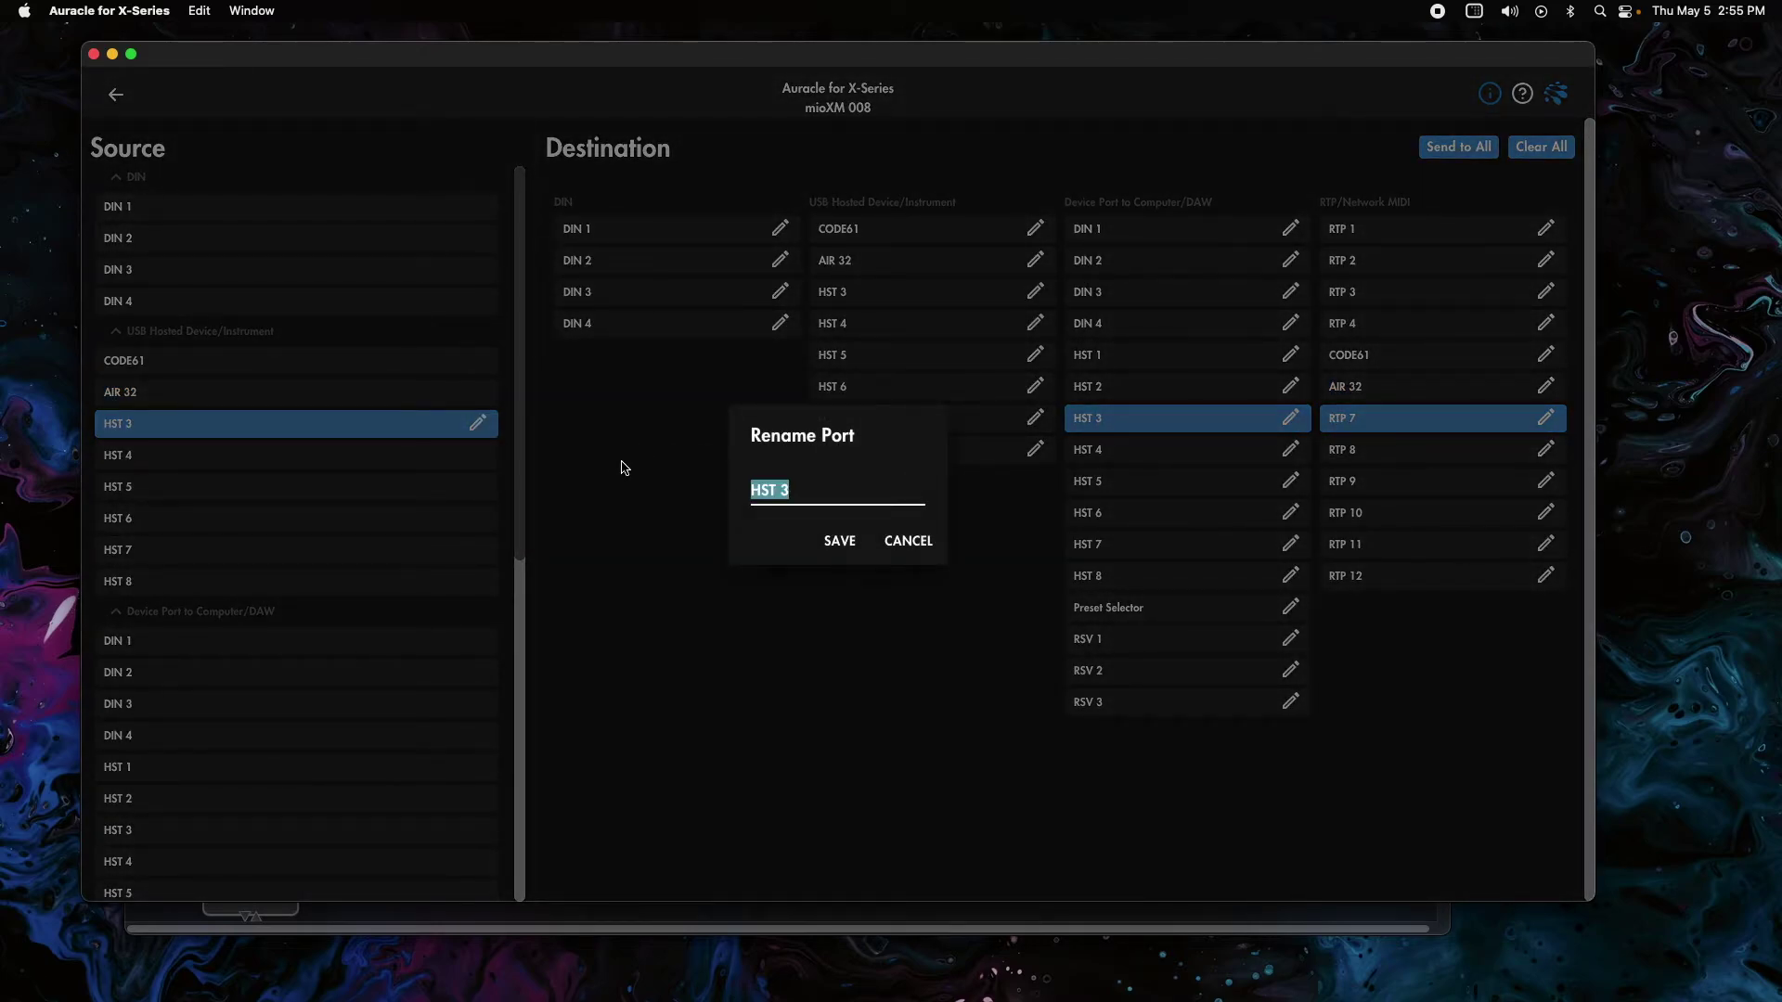
type("L")
key("super+a")
left_click(836, 543)
Rename the RTP 7 network MIDI destination port as "LCXL".
left_click(1545, 417)
key("super+a")
type("LCXL")
left_click(839, 542)
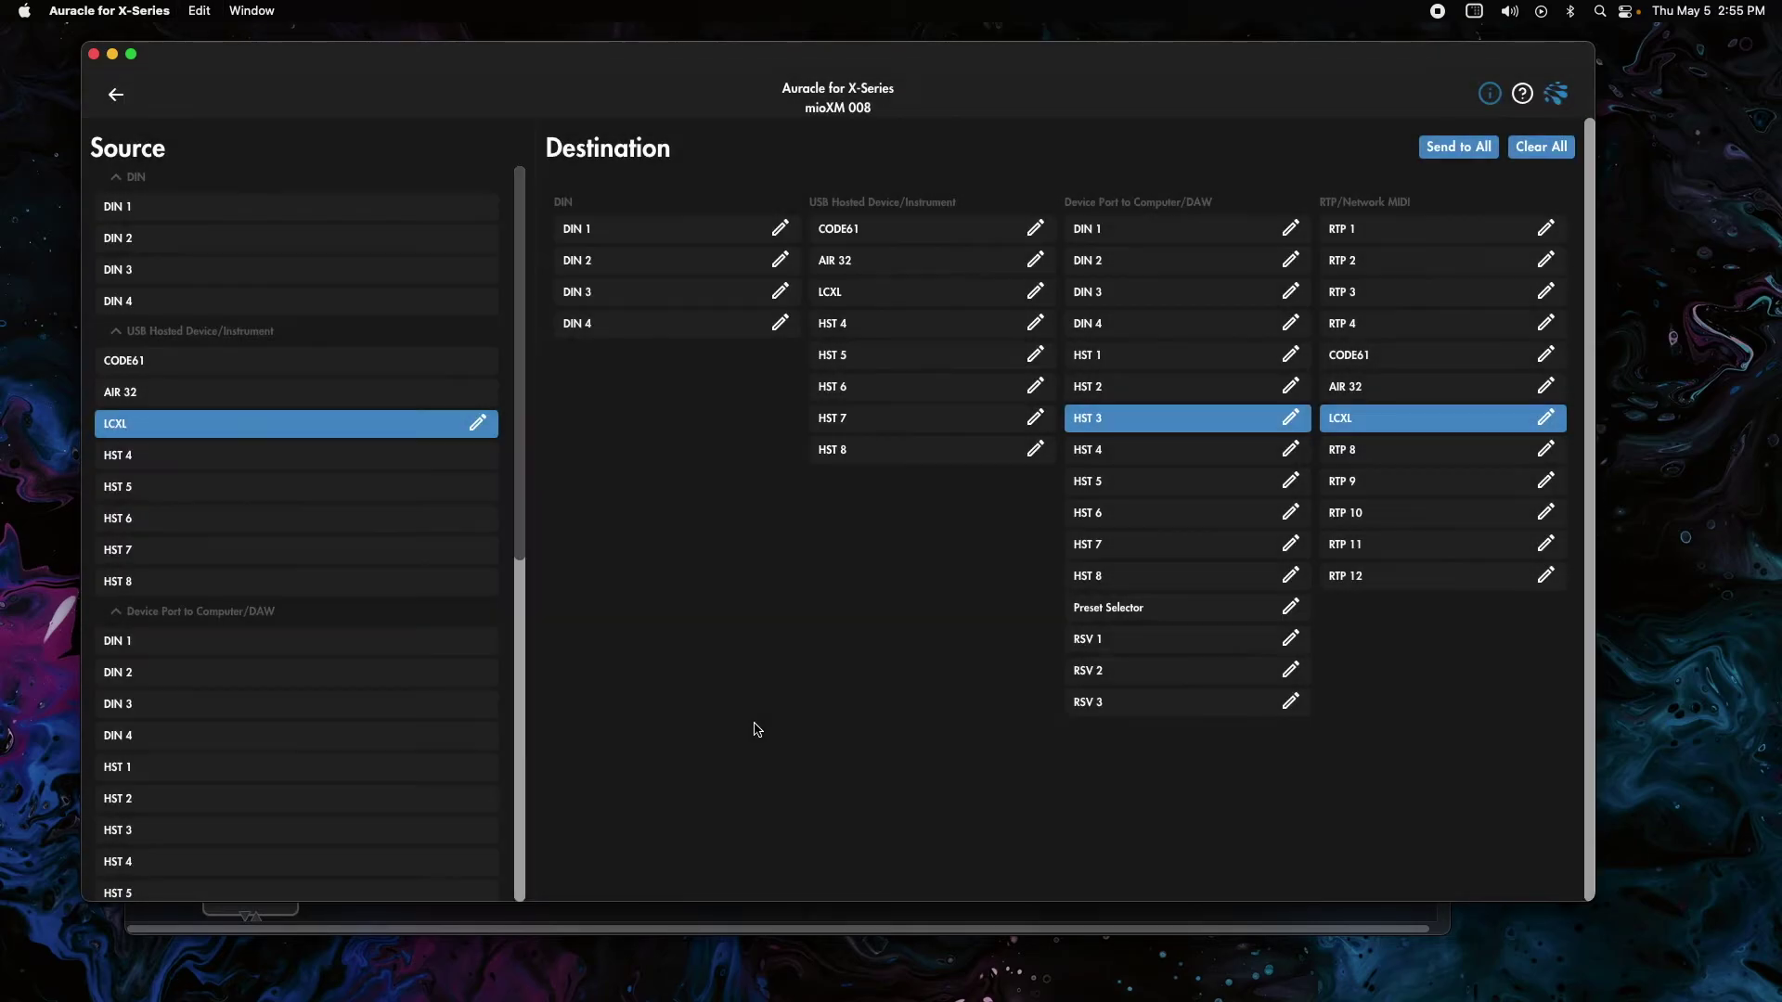
Open the mioXM 008's RTP / Network MIDI settings and change the CODE61, AIR 32 and LCXL sessions from Responder to Initiator.
left_click(118, 97)
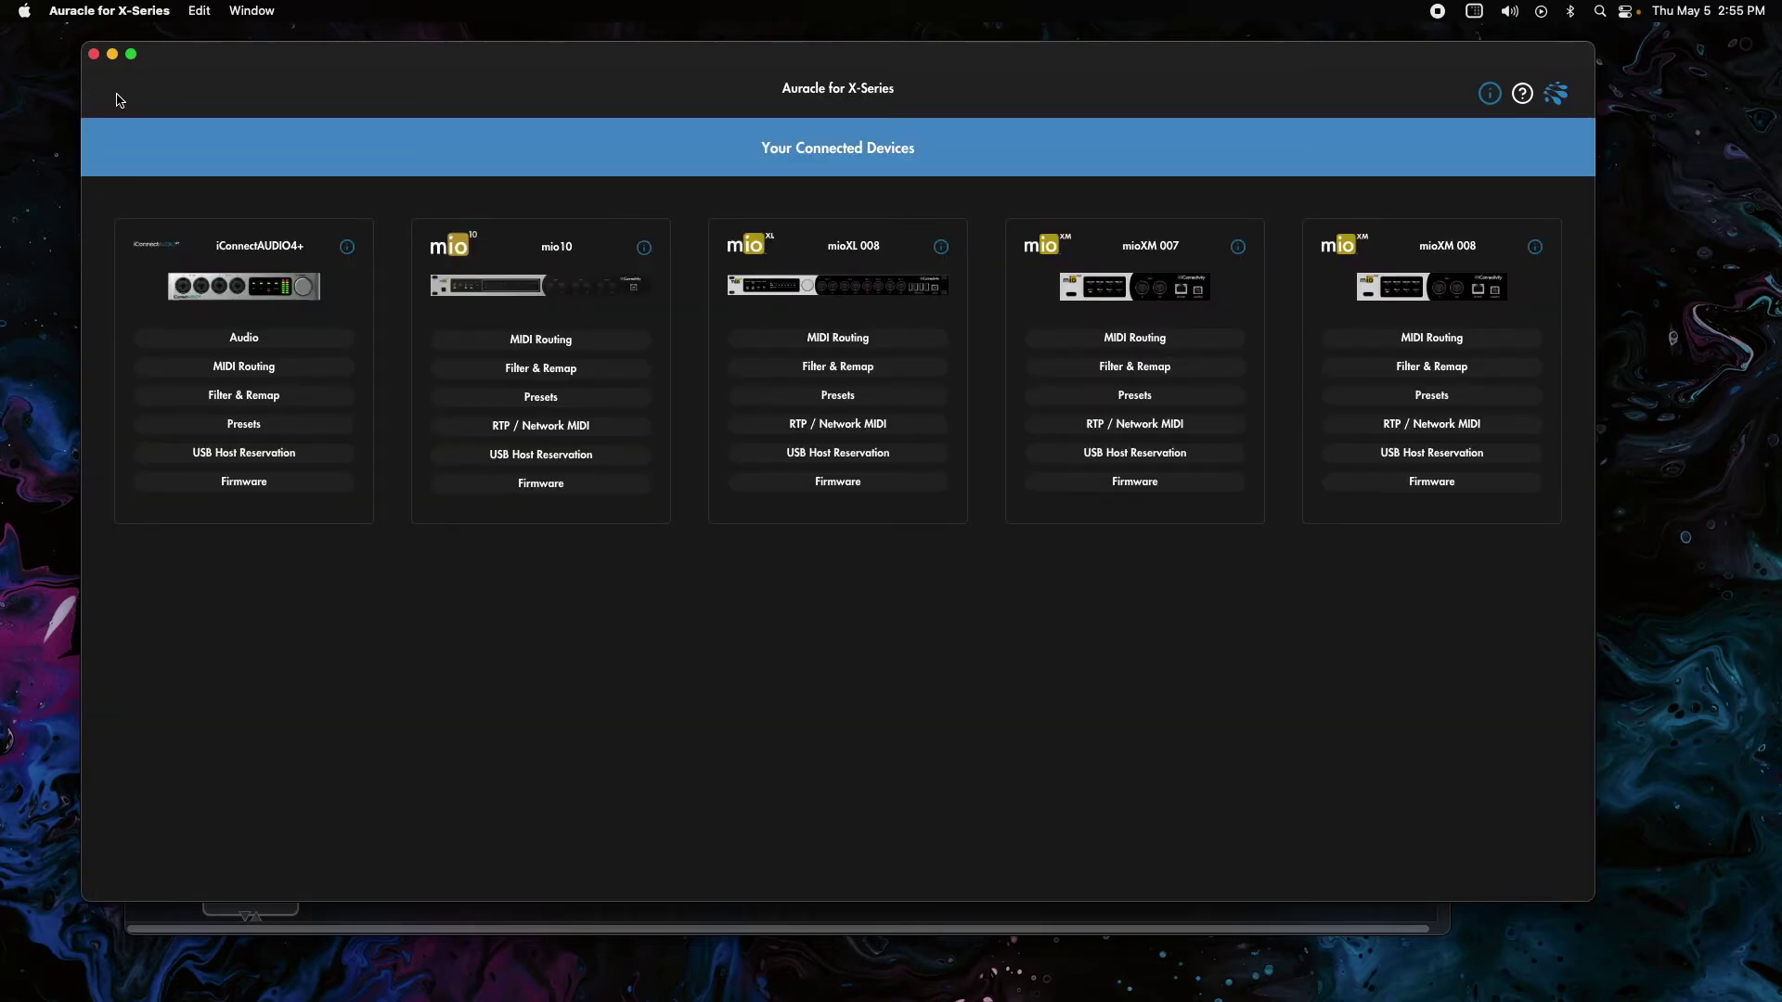
left_click(1388, 423)
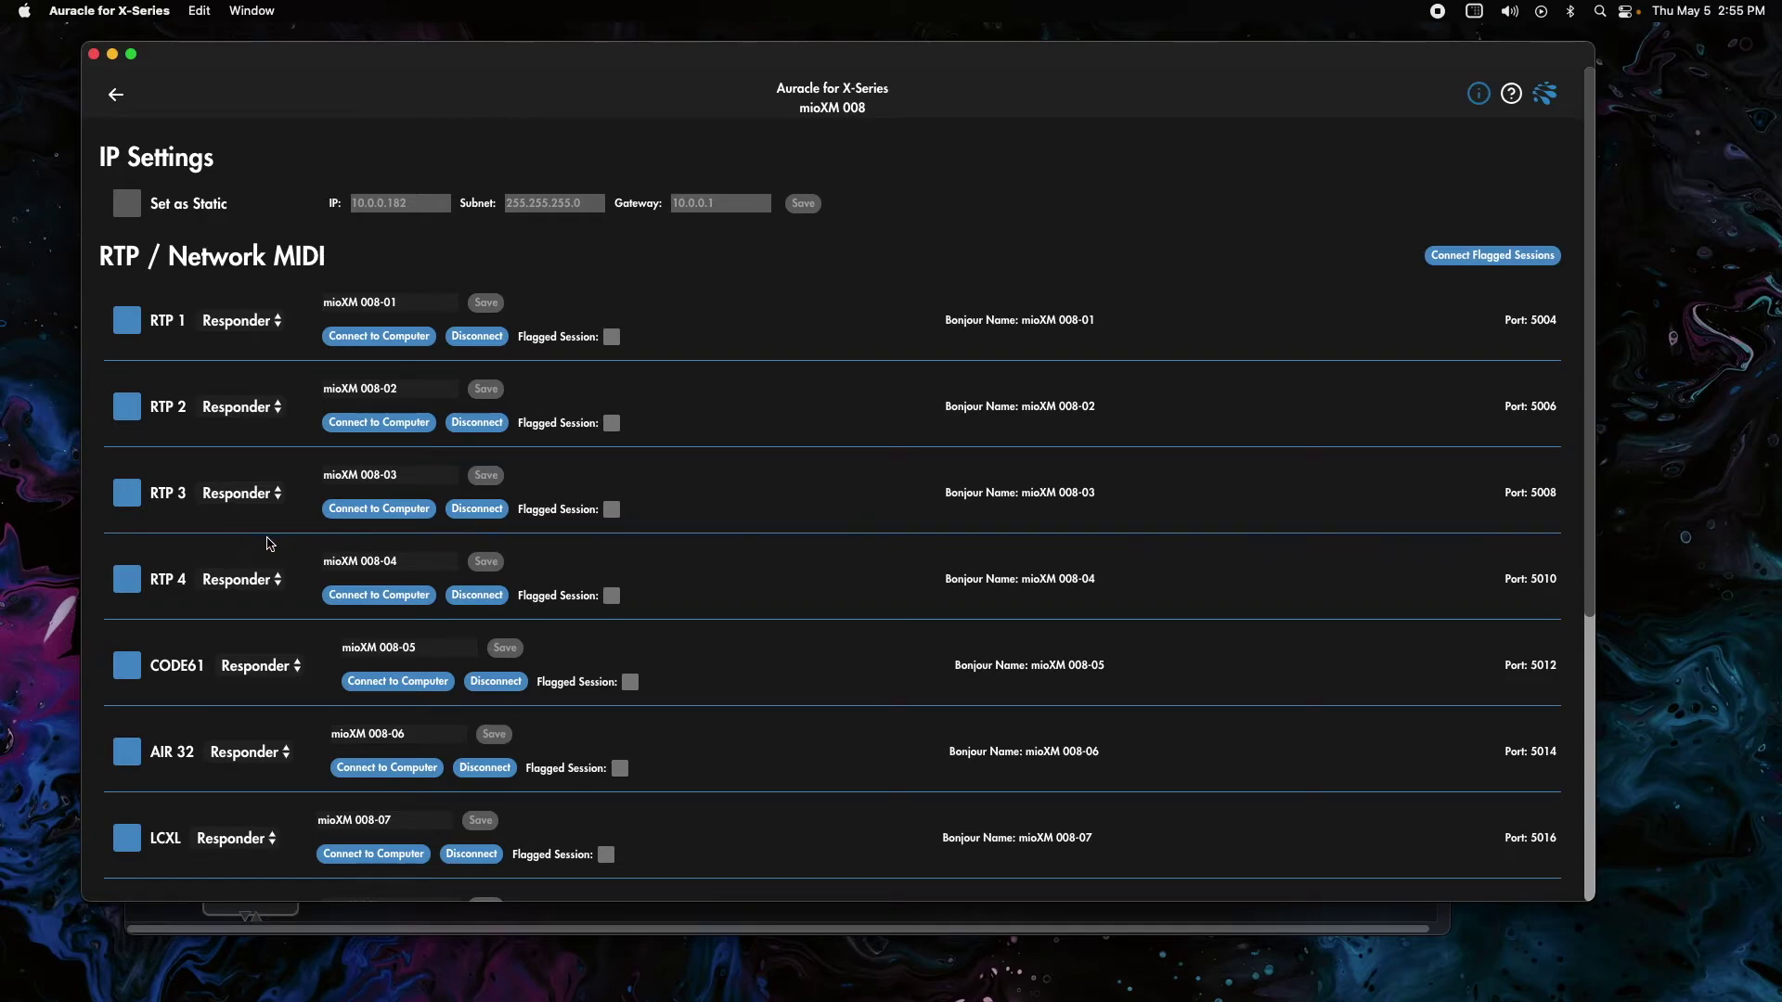
scroll(269, 543, "down", 2)
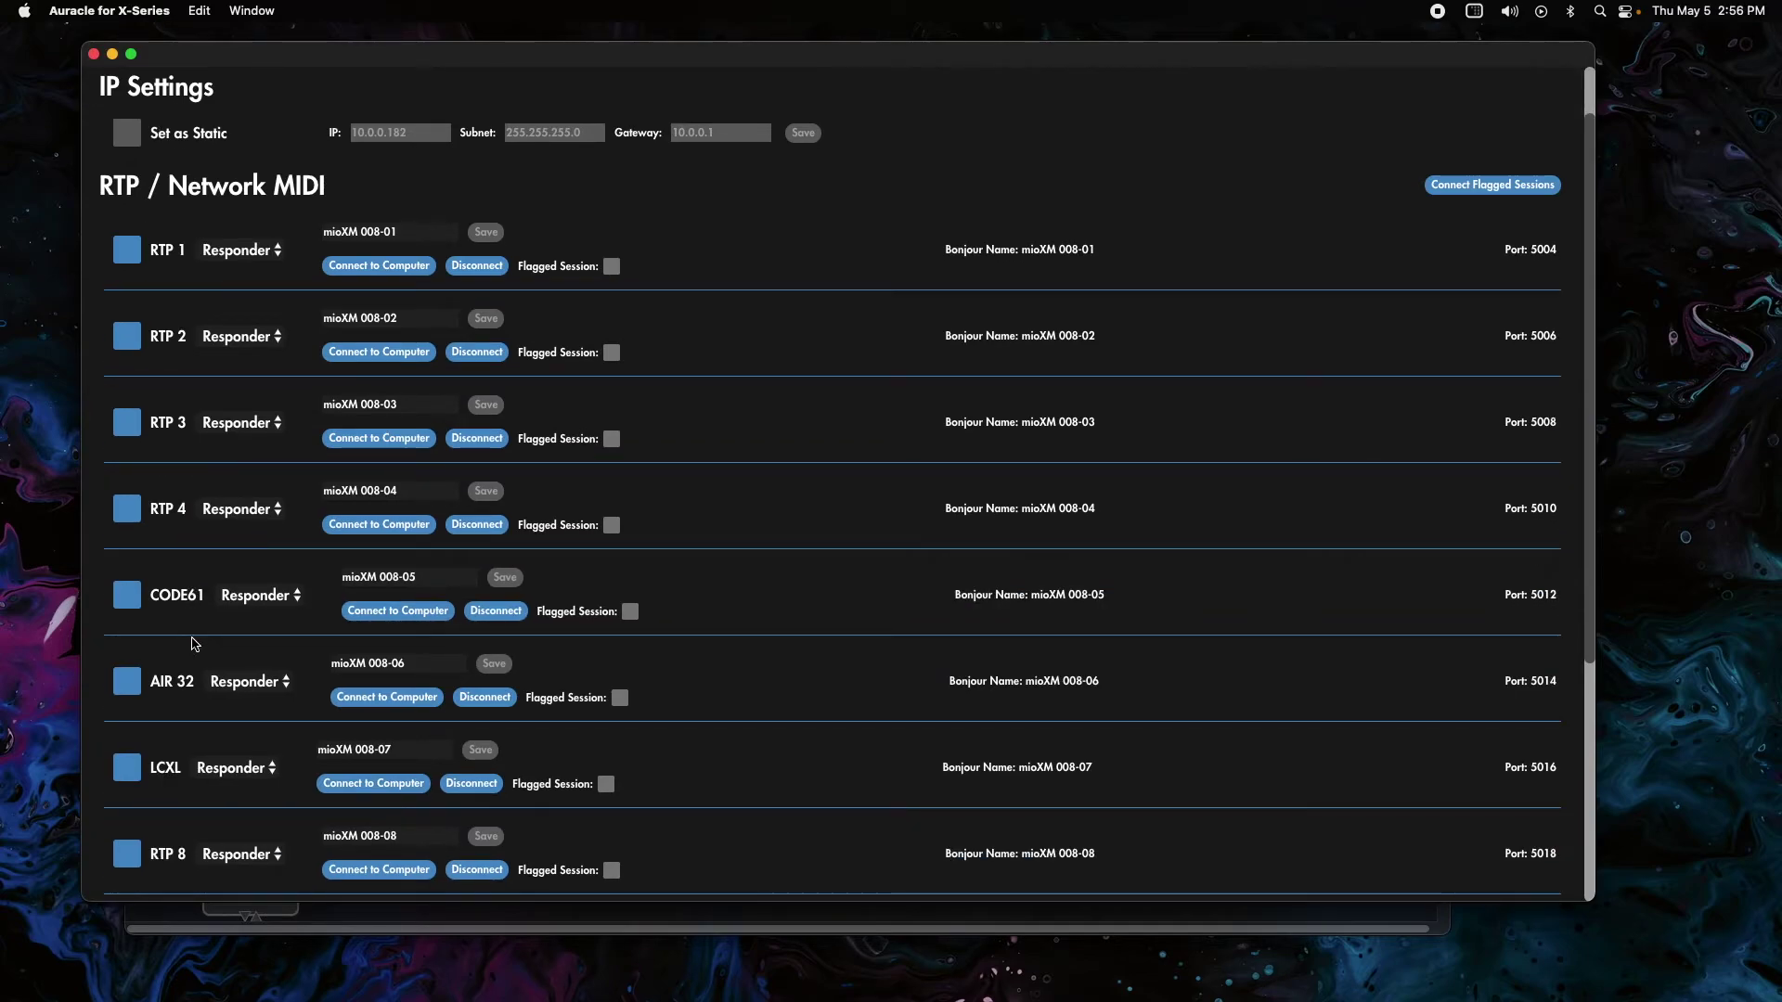
left_click(256, 595)
left_click(251, 571)
left_click(246, 669)
left_click(226, 758)
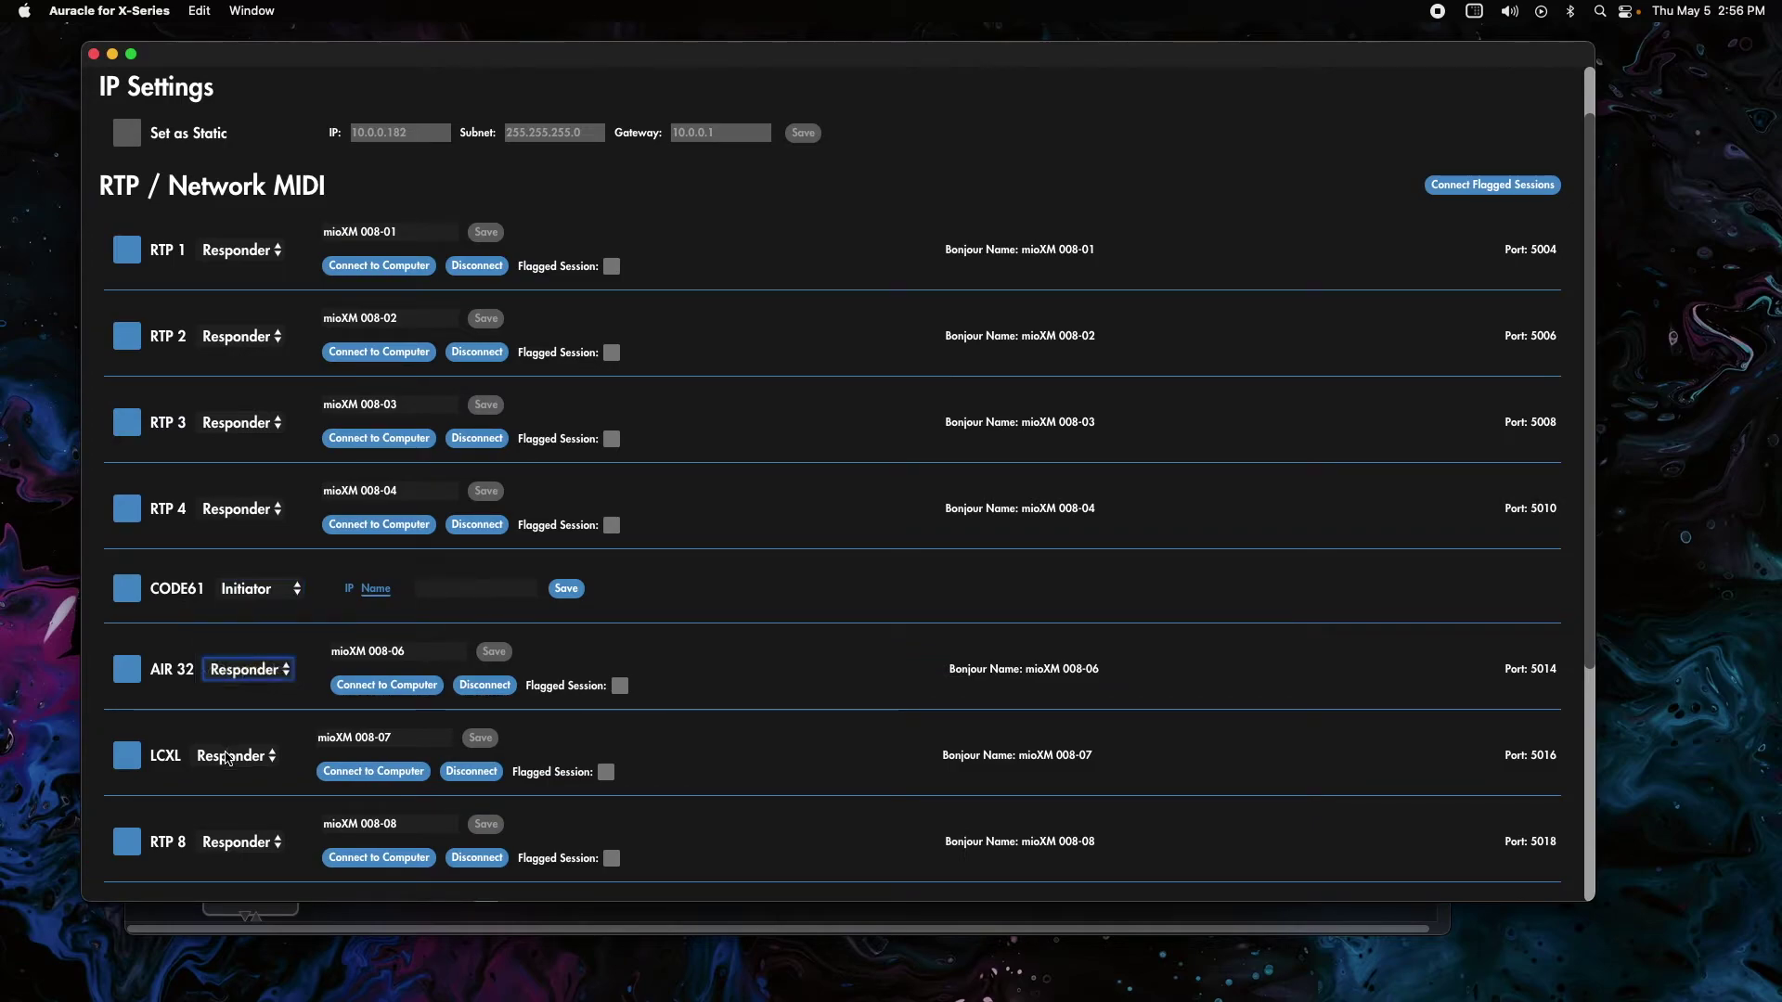
left_click(226, 750)
left_click(210, 717)
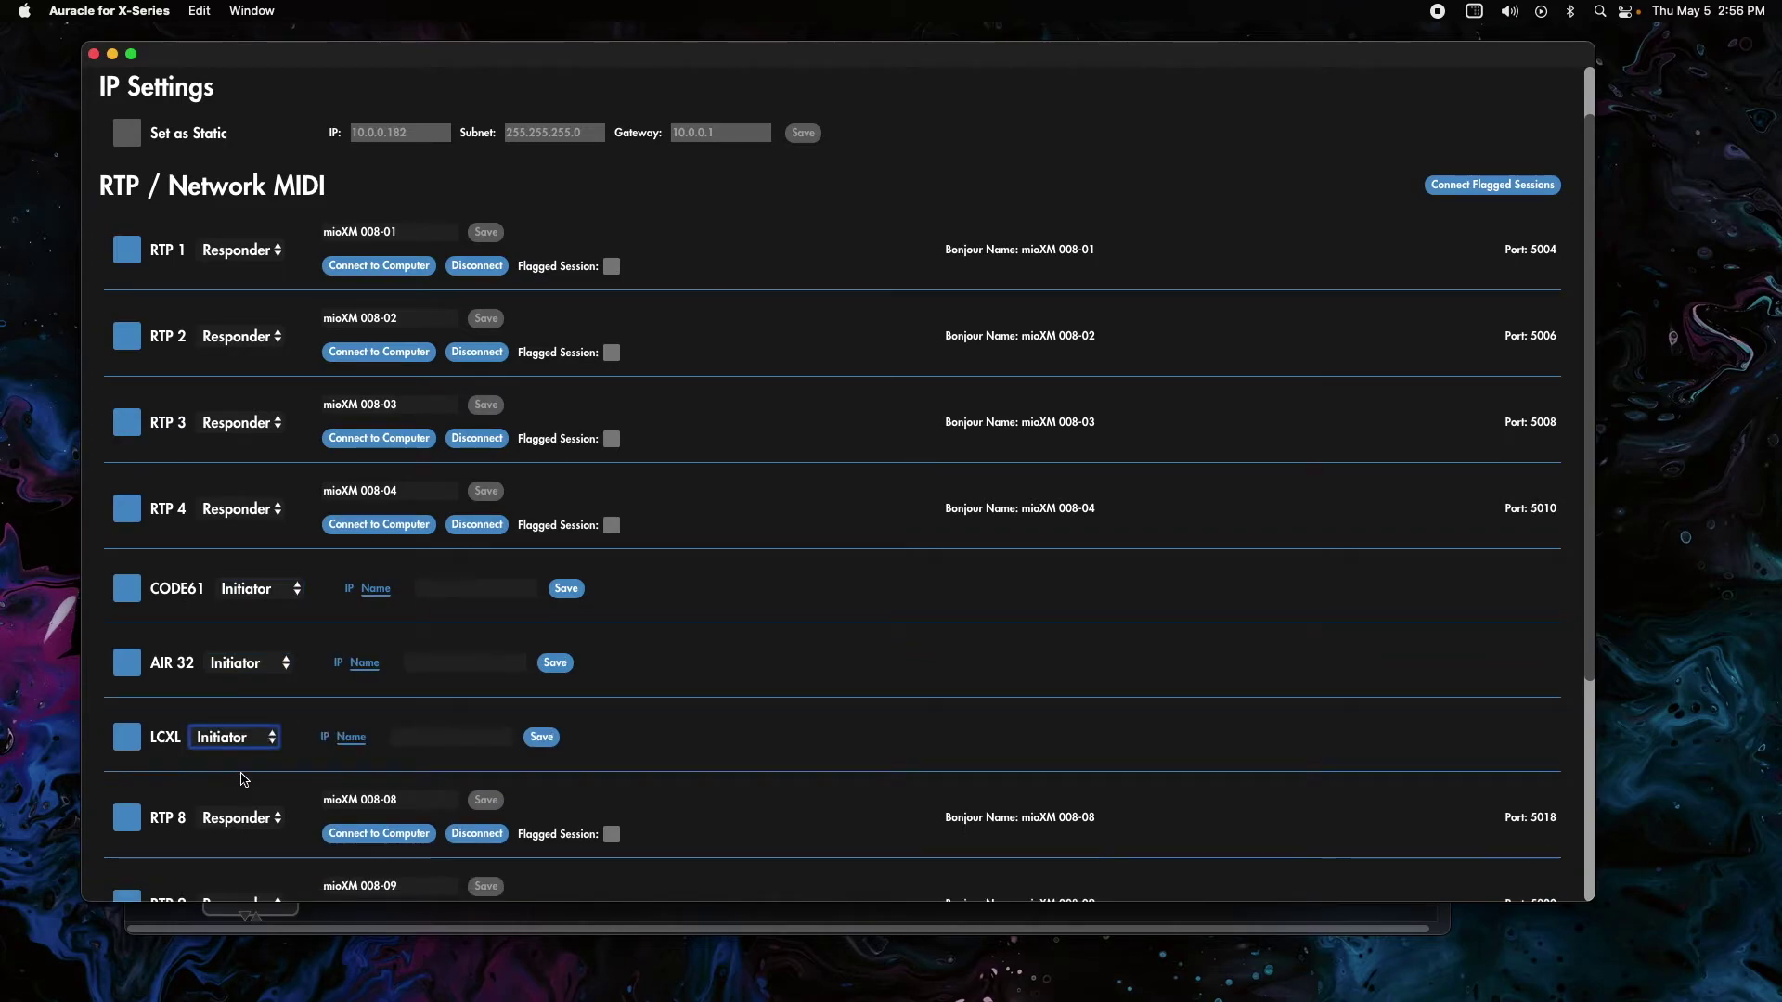
Switch to Audio MIDI Setup, open the MIDI Network Setup window and add three new sessions.
left_click(776, 924)
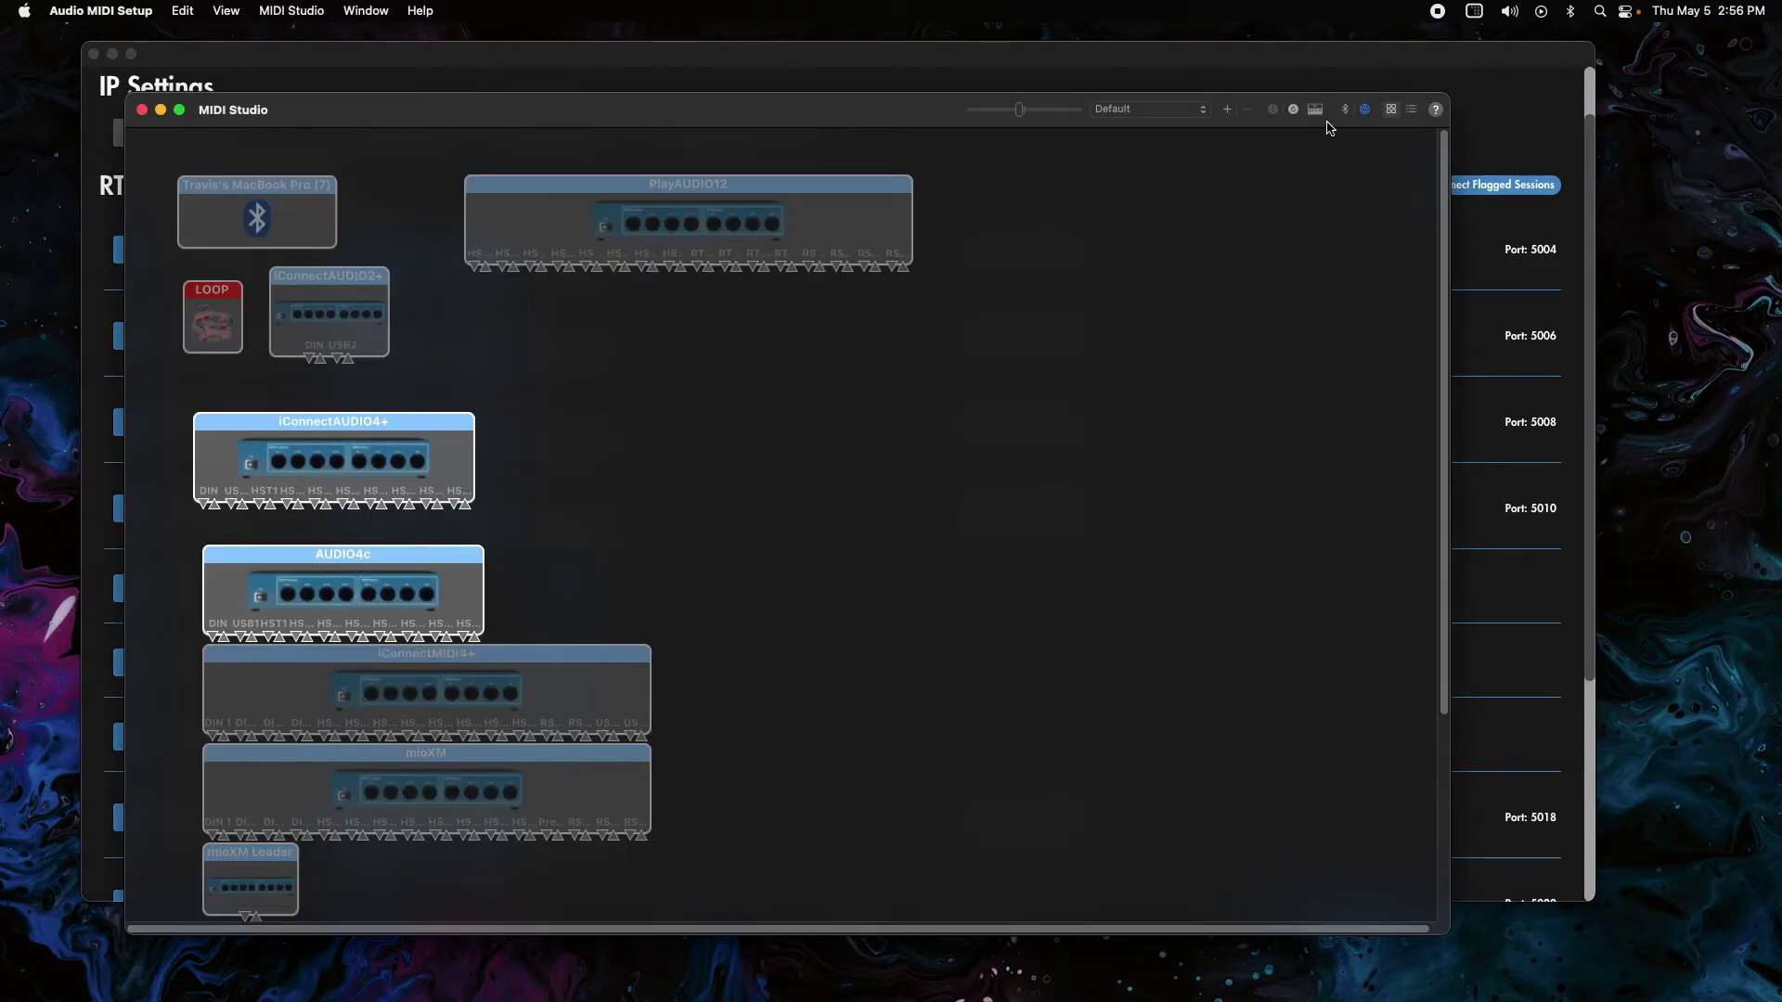
left_click(1365, 109)
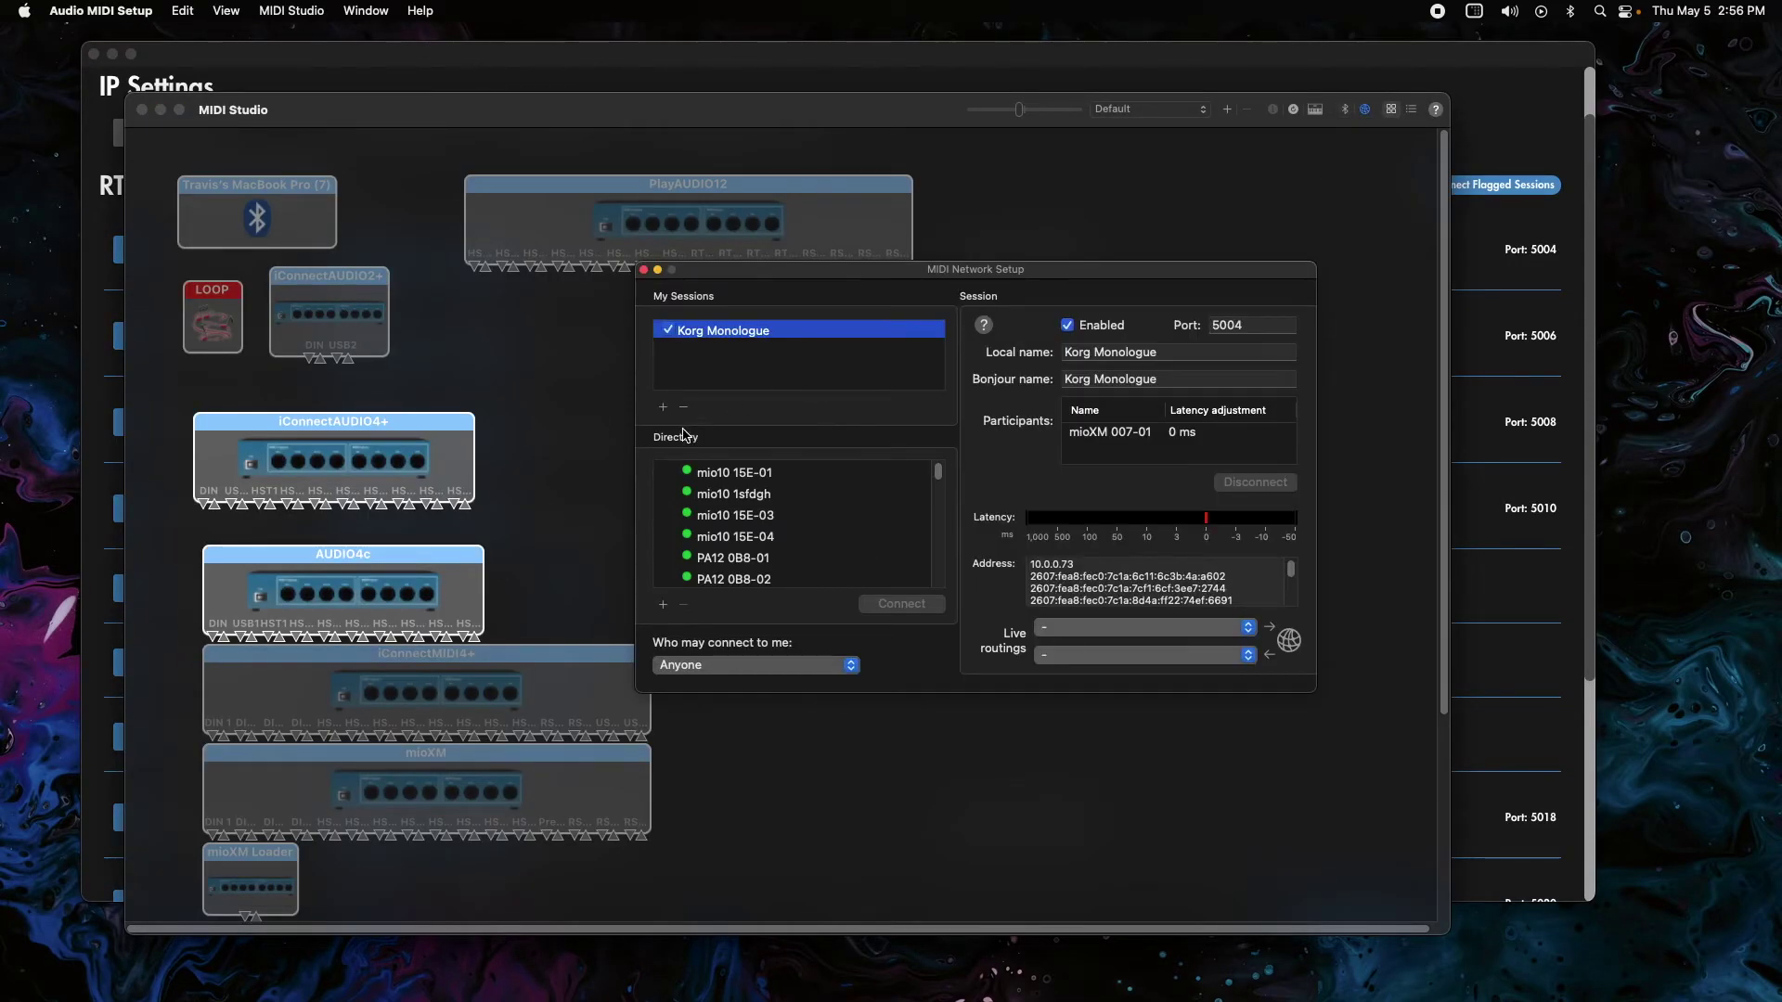
left_click(663, 407)
left_click(662, 408)
left_click(662, 407)
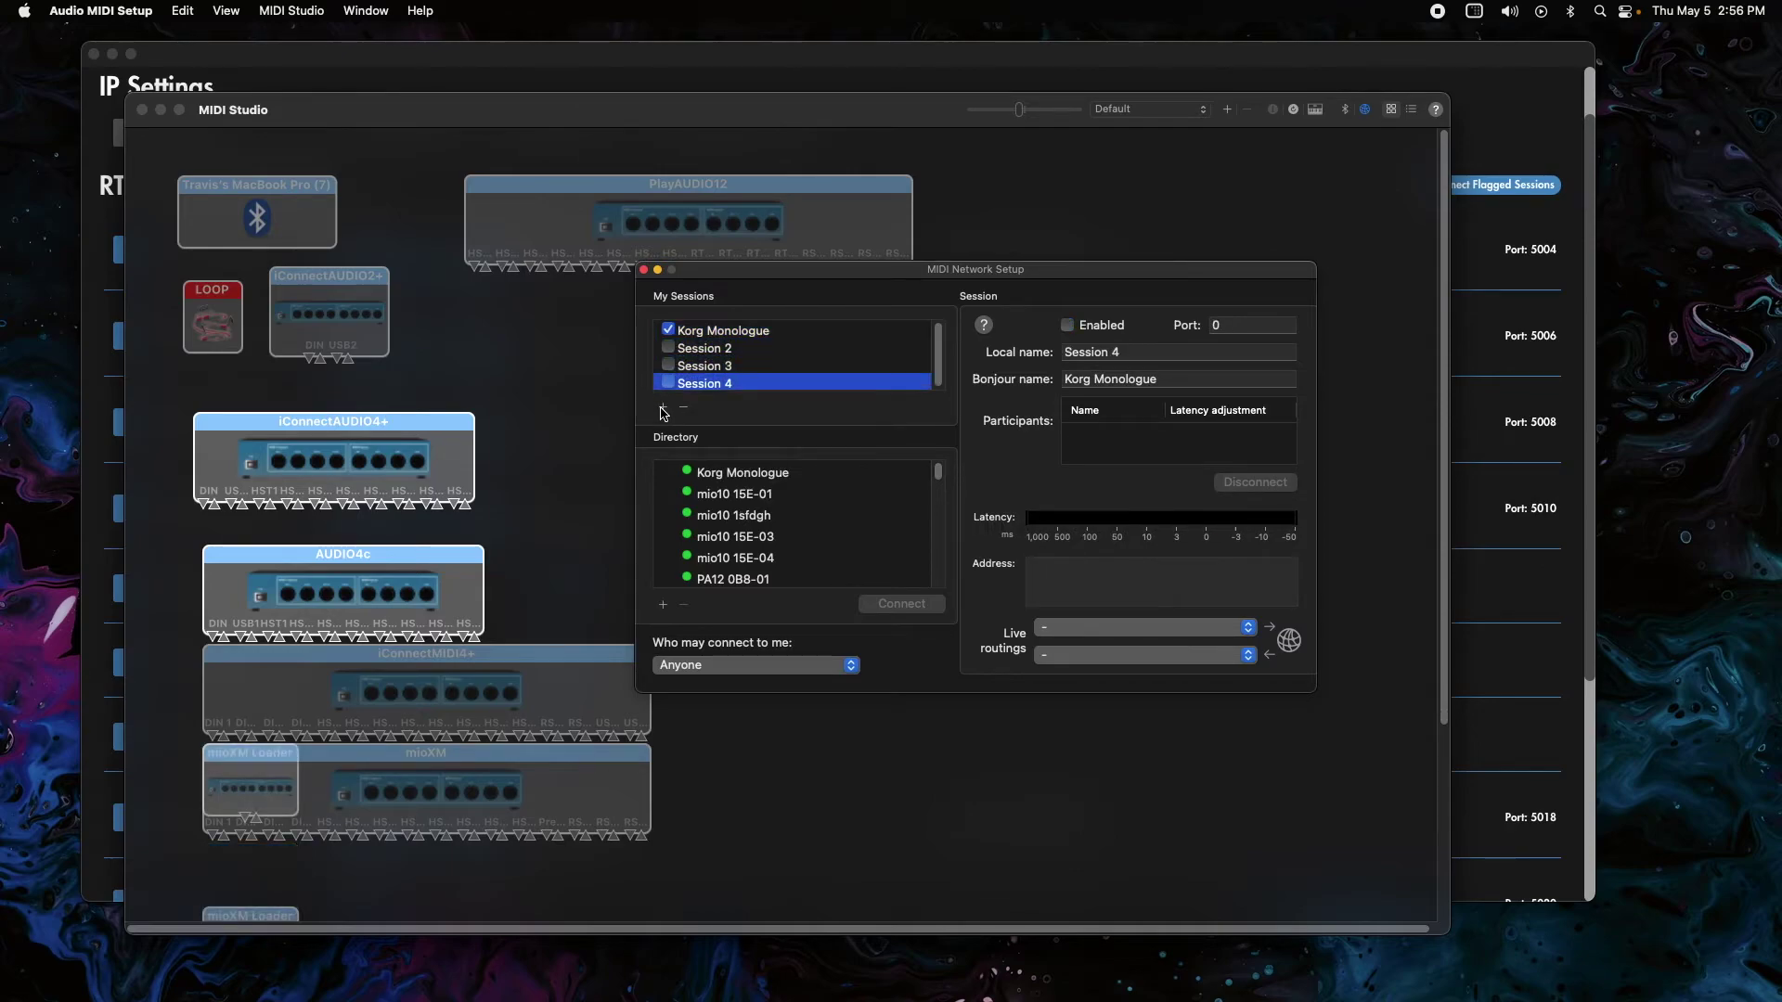
Set both the local name and the Bonjour name of Session 2 to "CODE61".
left_click(803, 350)
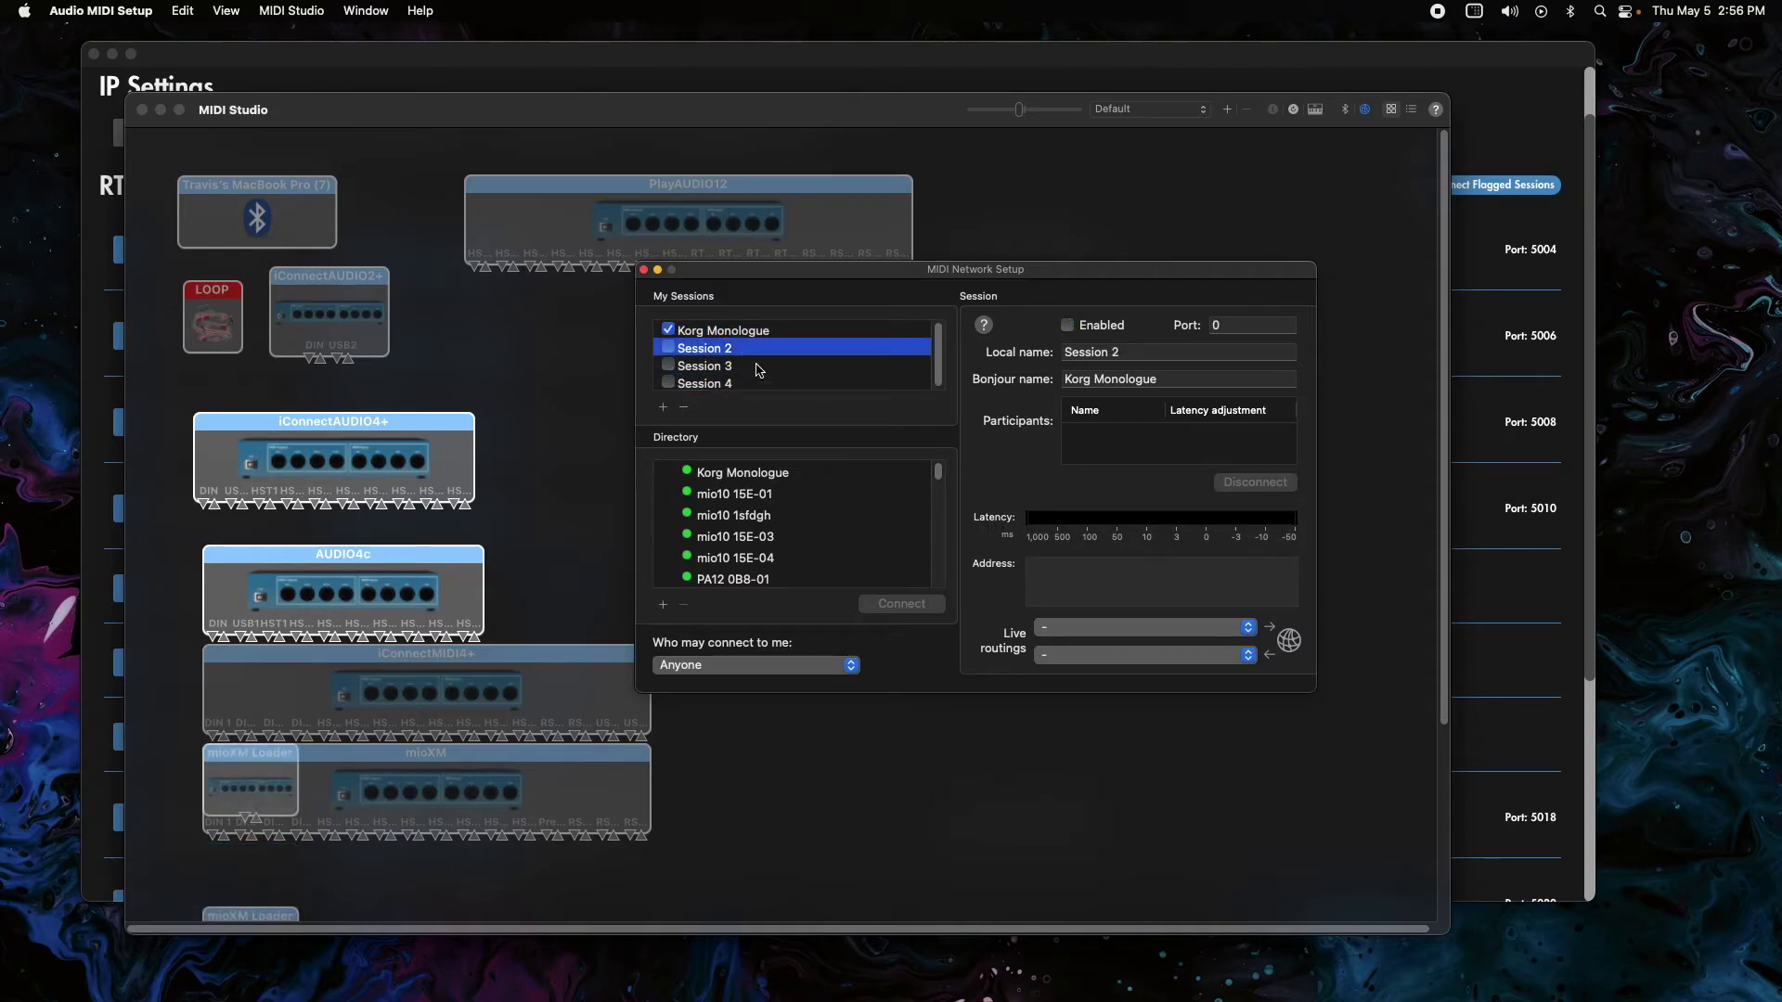
left_click_drag(1144, 350, 944, 351)
type("CODE61")
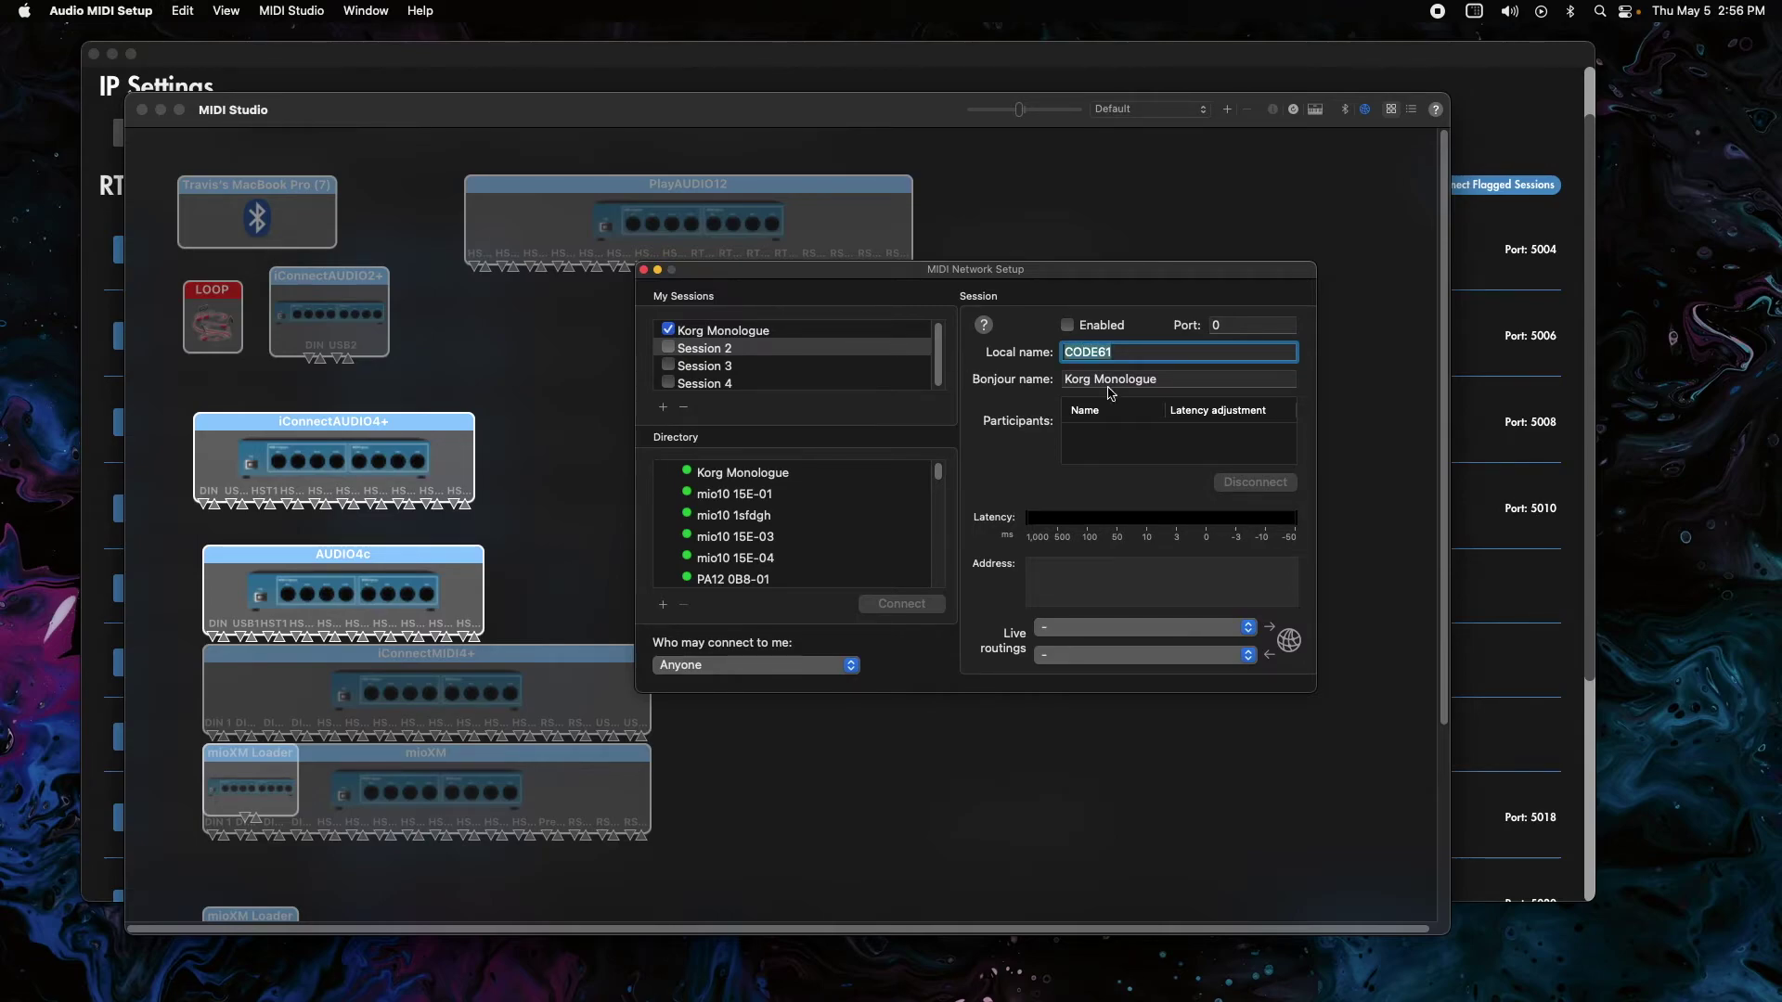
key("Tab")
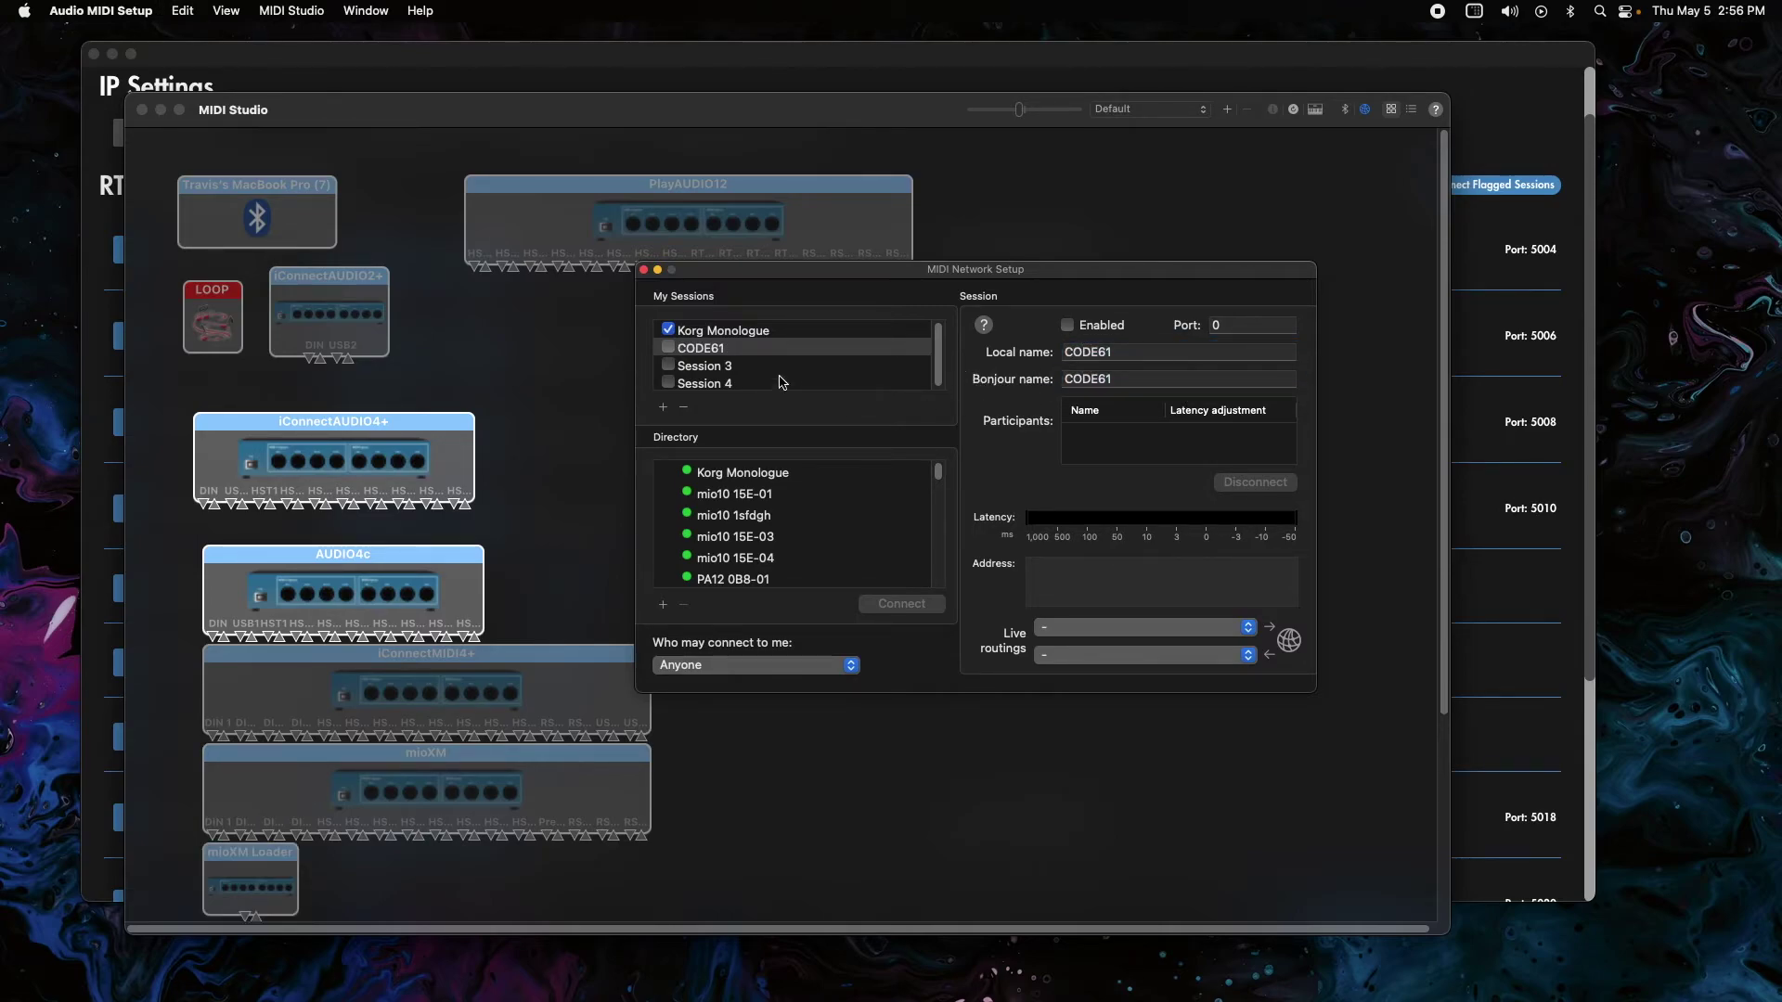
Set both the local name and the Bonjour name of Session 3 to "AIR 32".
left_click(757, 367)
left_click(1132, 351)
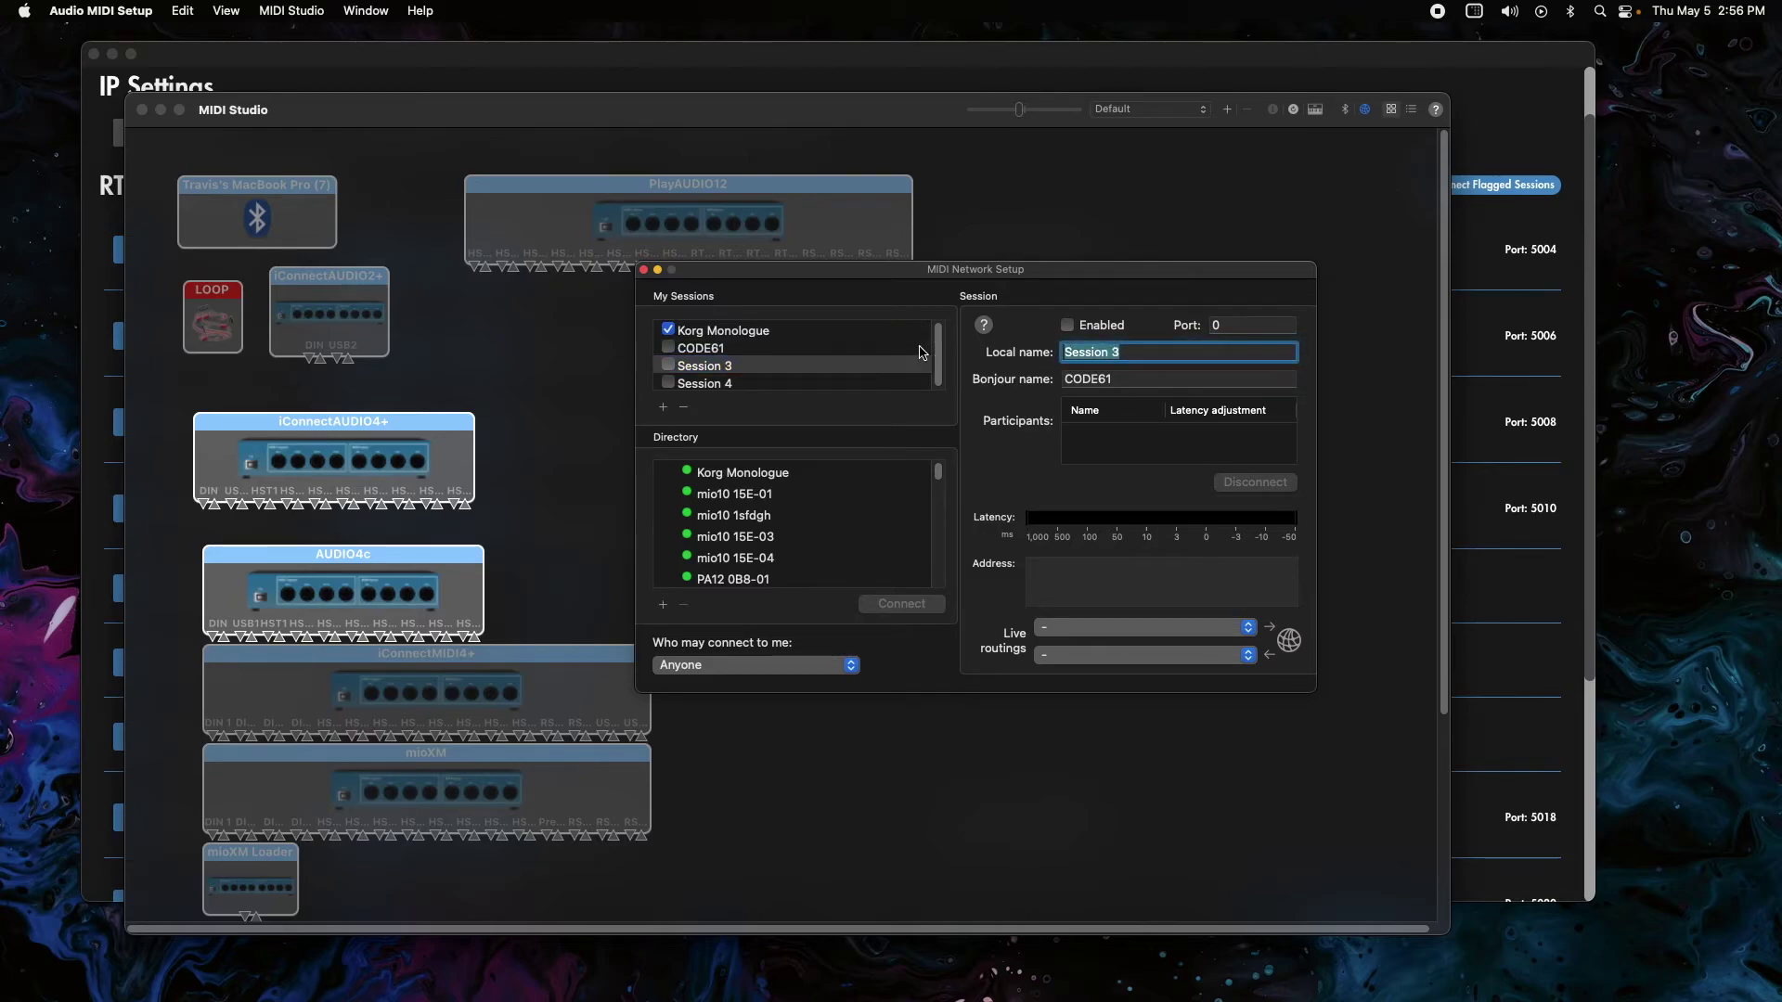
type("AIR 32")
key("Return")
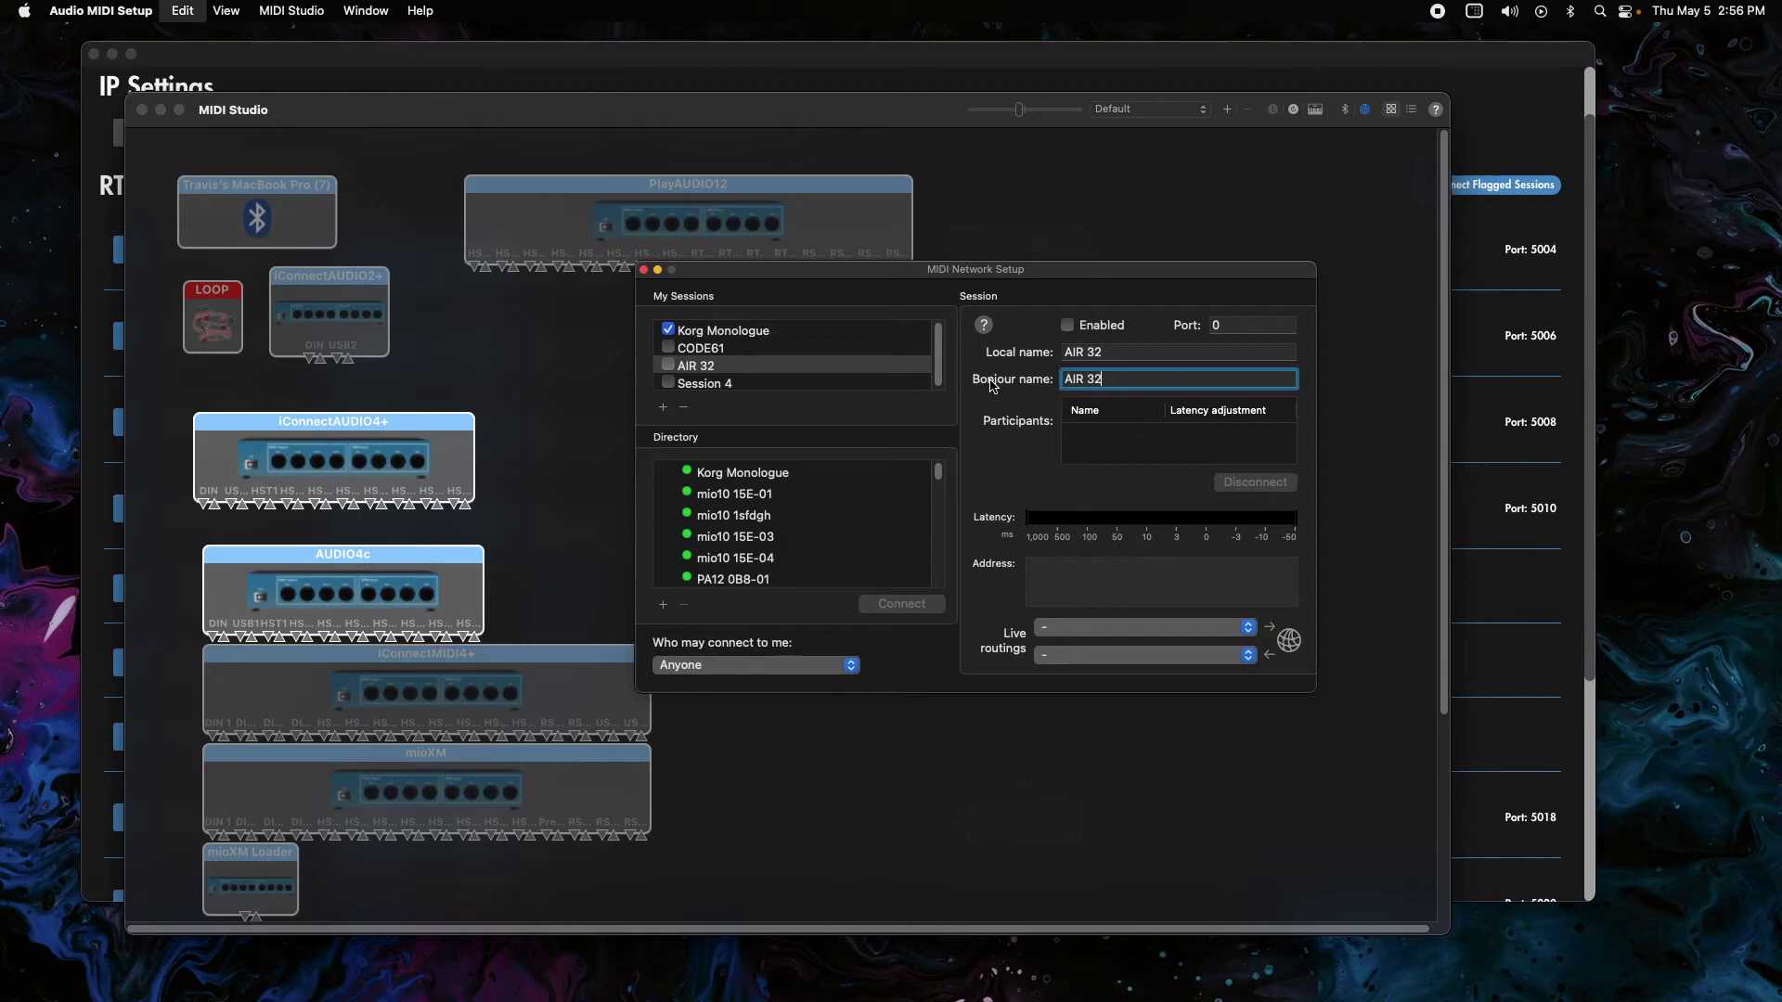
Set Session 4's local name to "Launch Control XL" and Bonjour name to "LCXL", and enable the three new sessions.
left_click(798, 383)
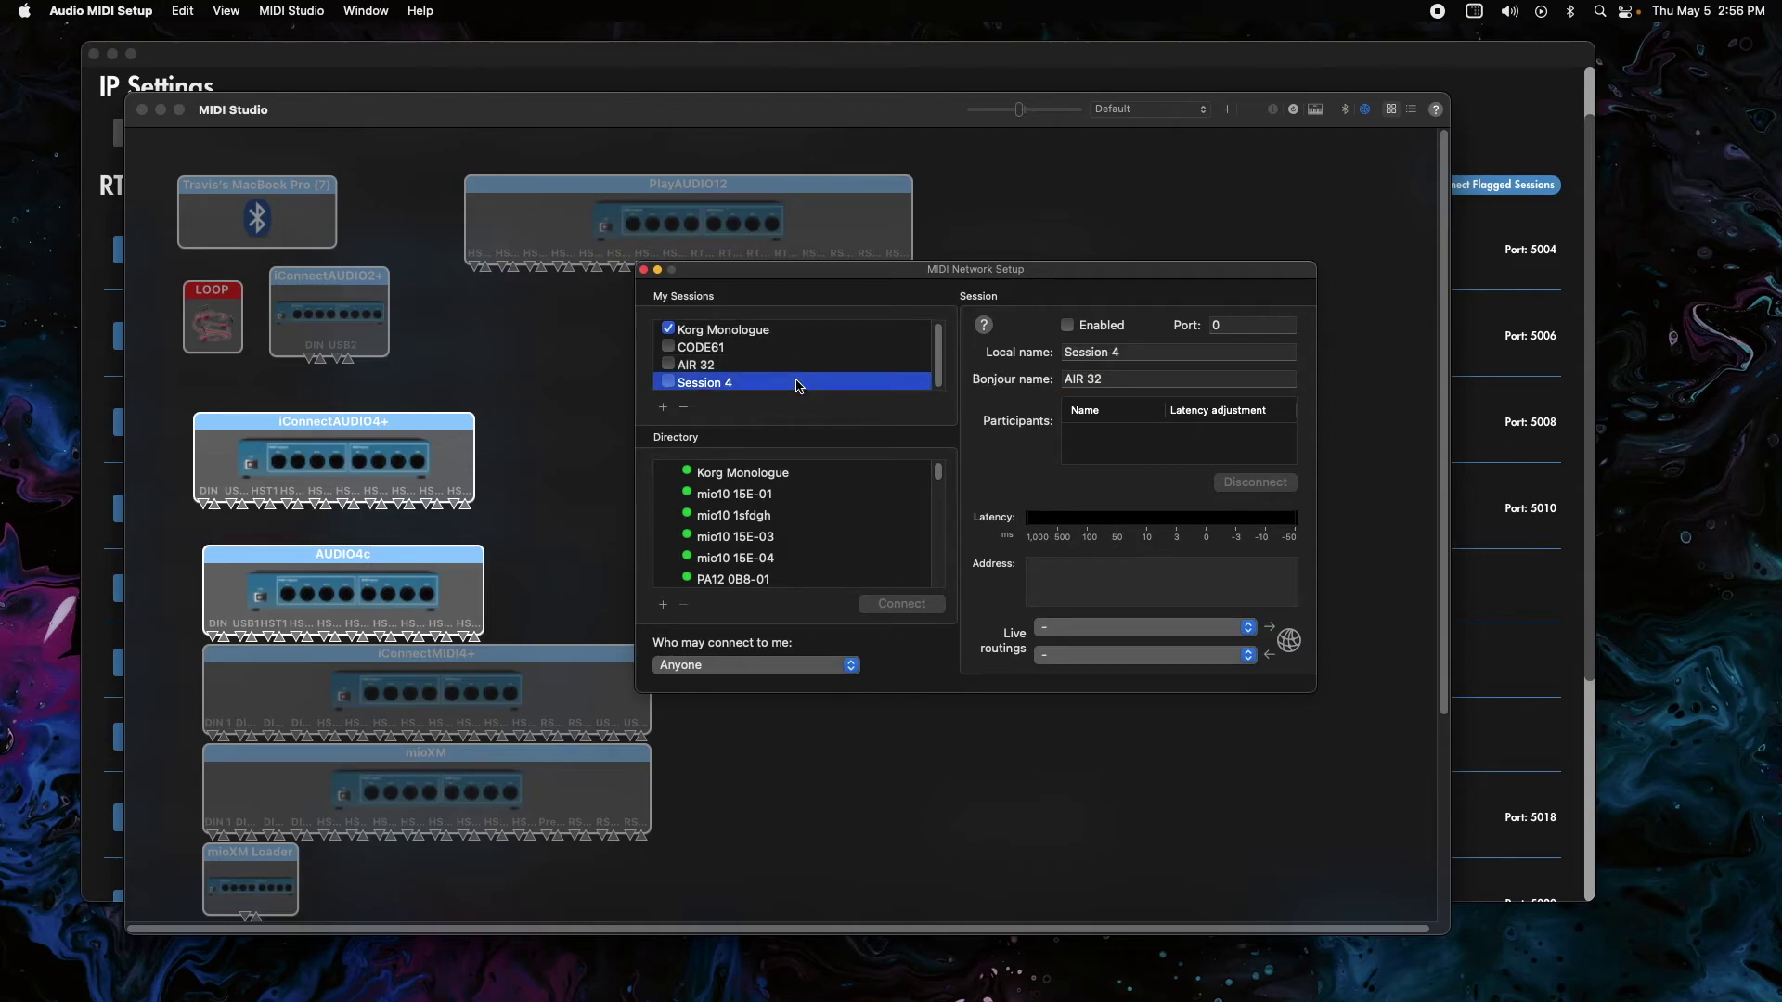
left_click(1110, 352)
type("Launch Control XL")
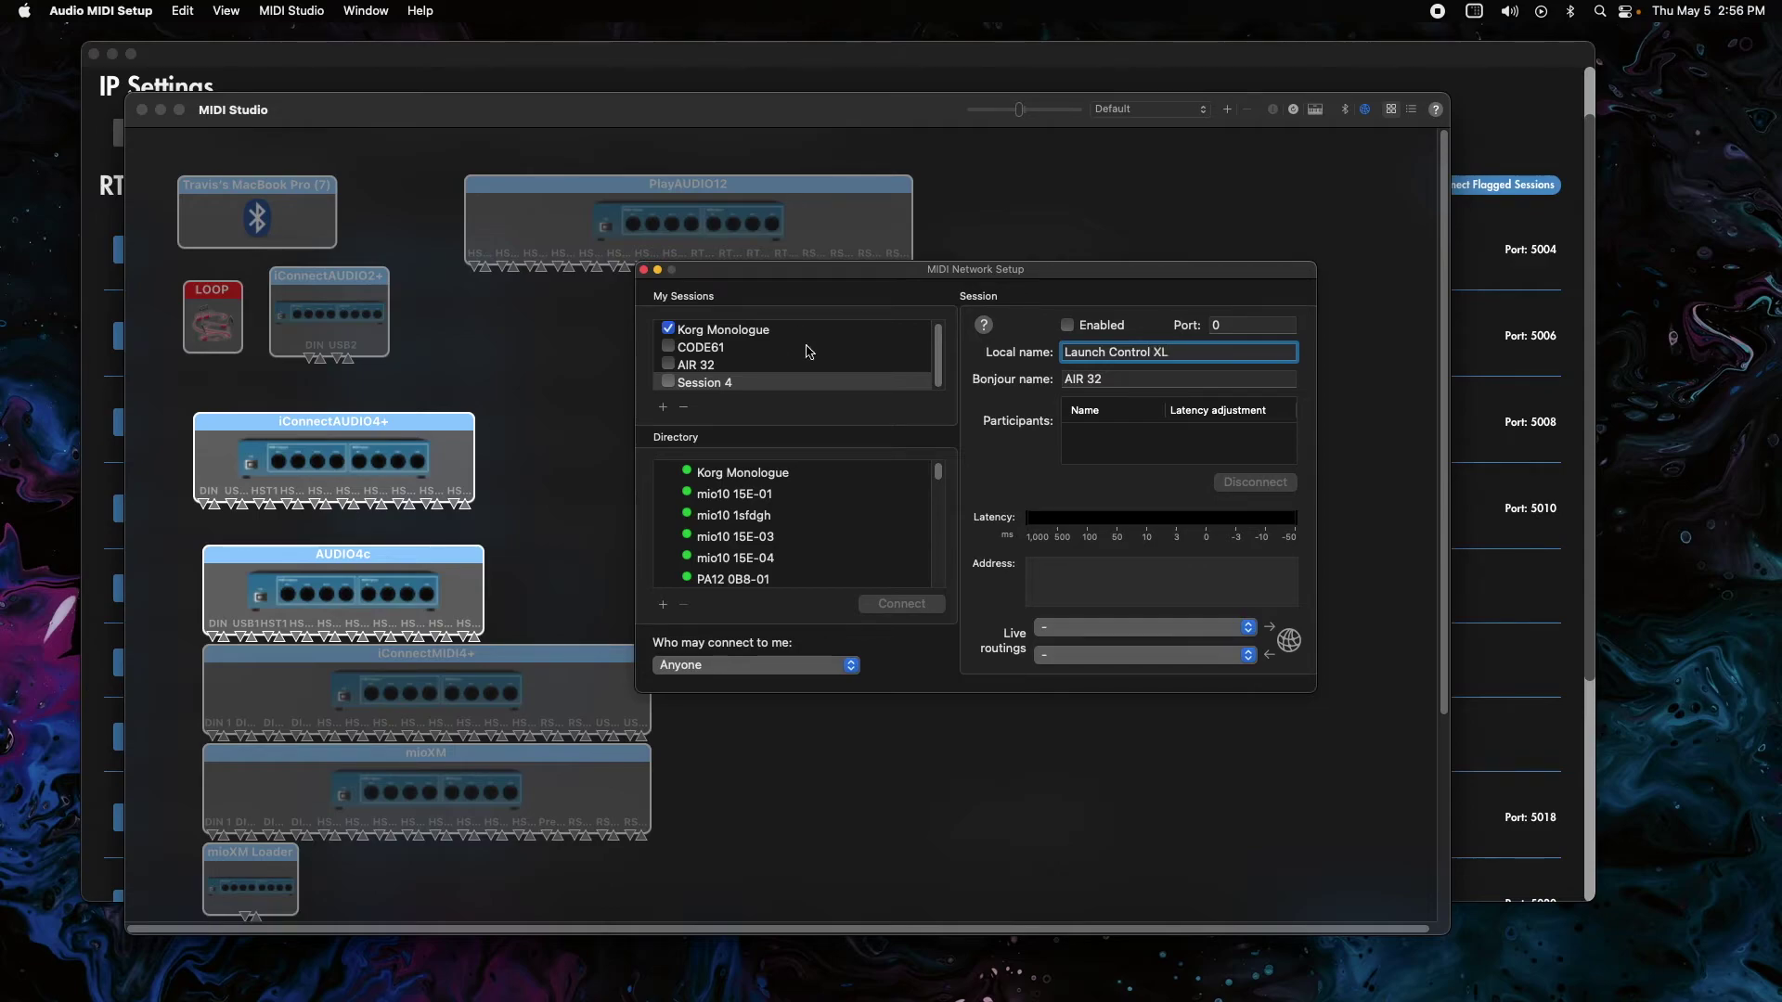
key("Tab")
type("LC")
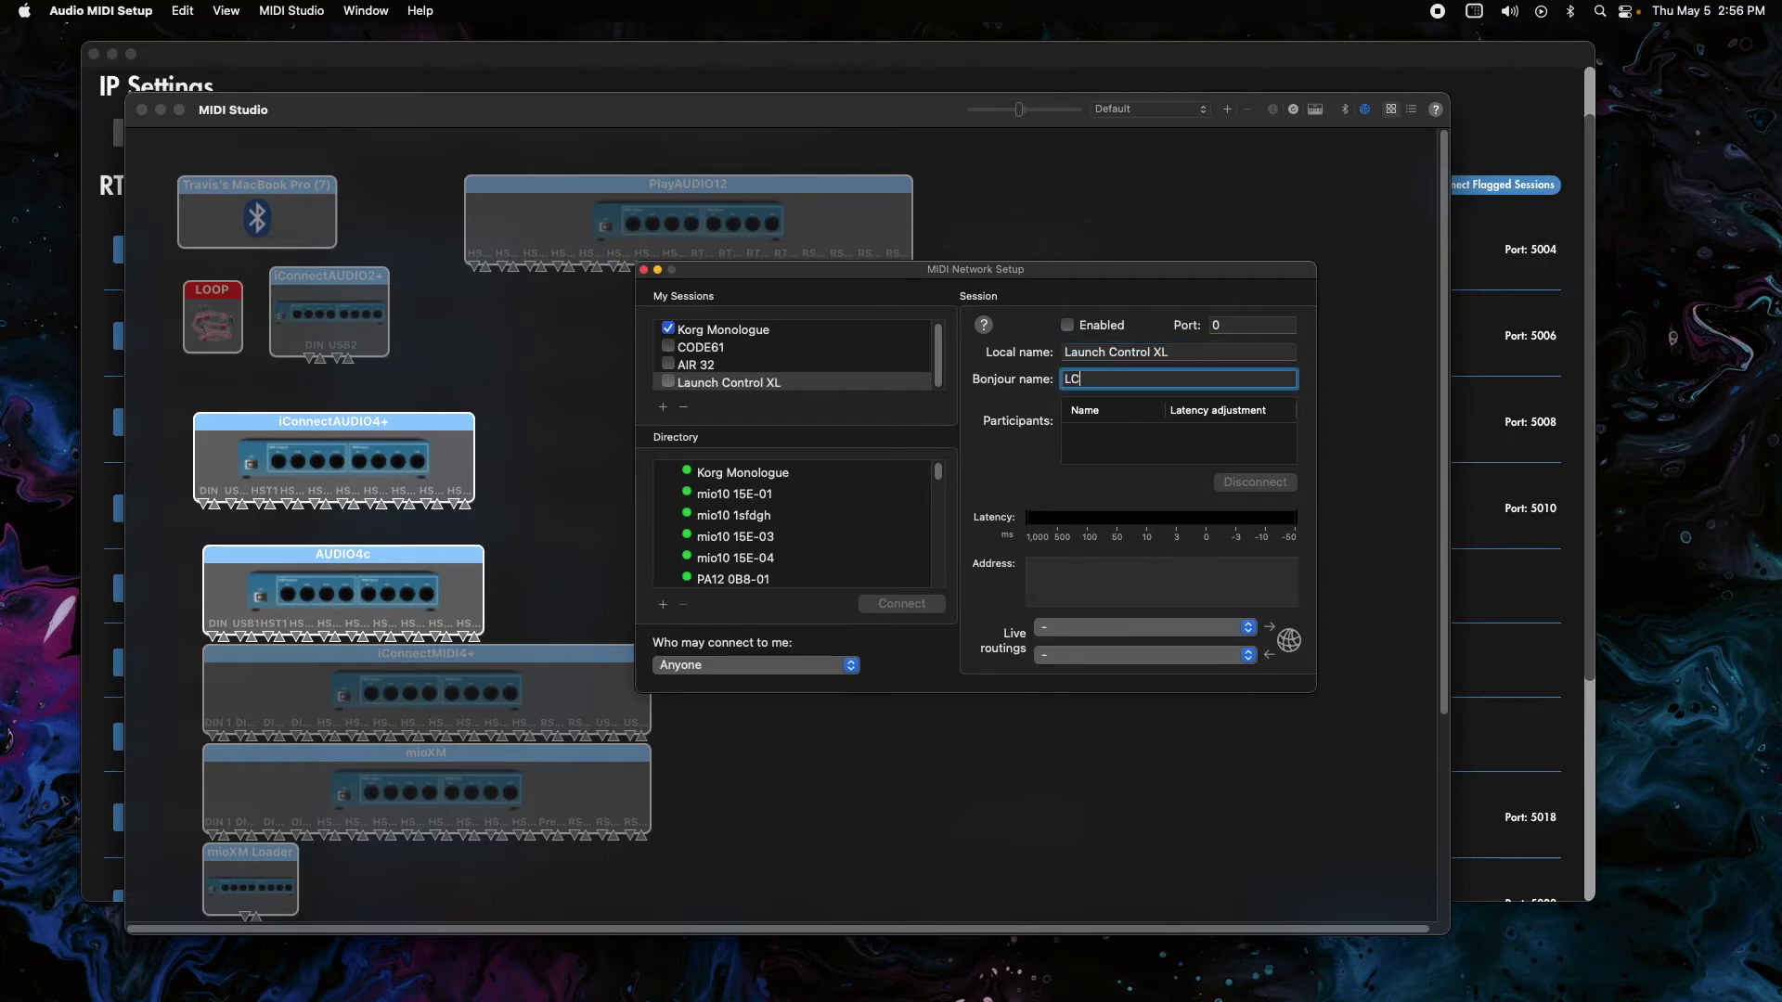
key("Return")
left_click(1018, 420)
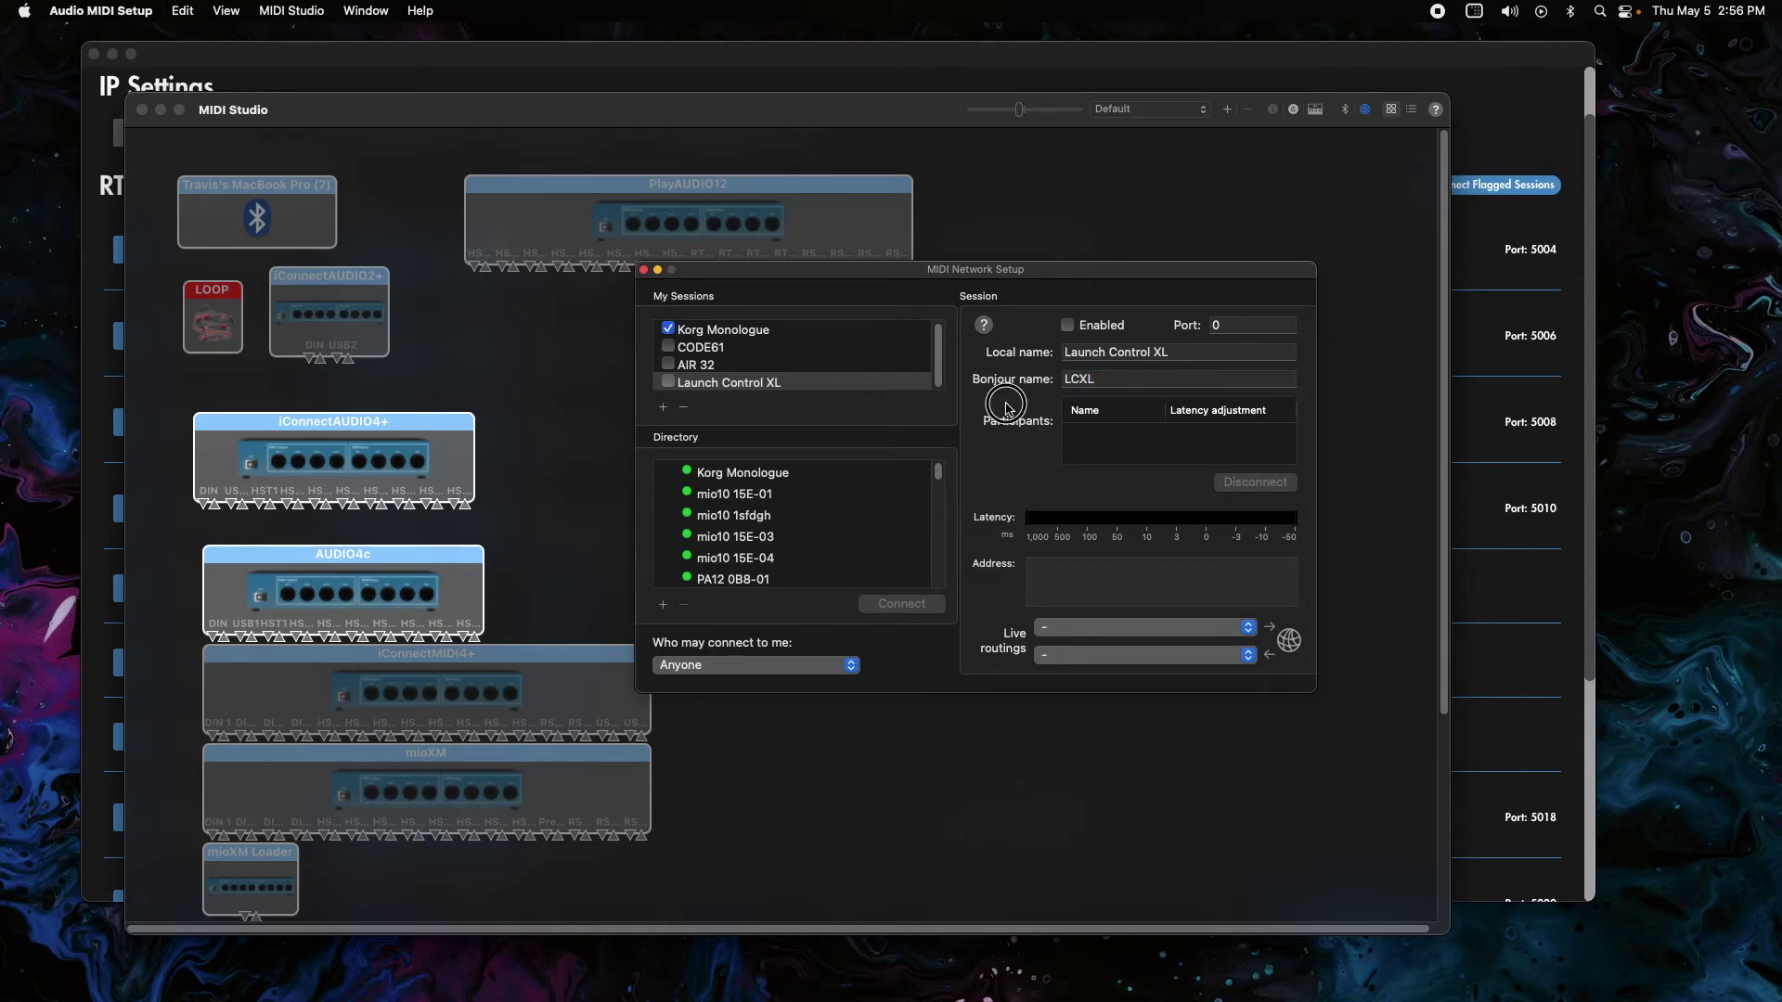
left_click(1067, 325)
left_click(668, 348)
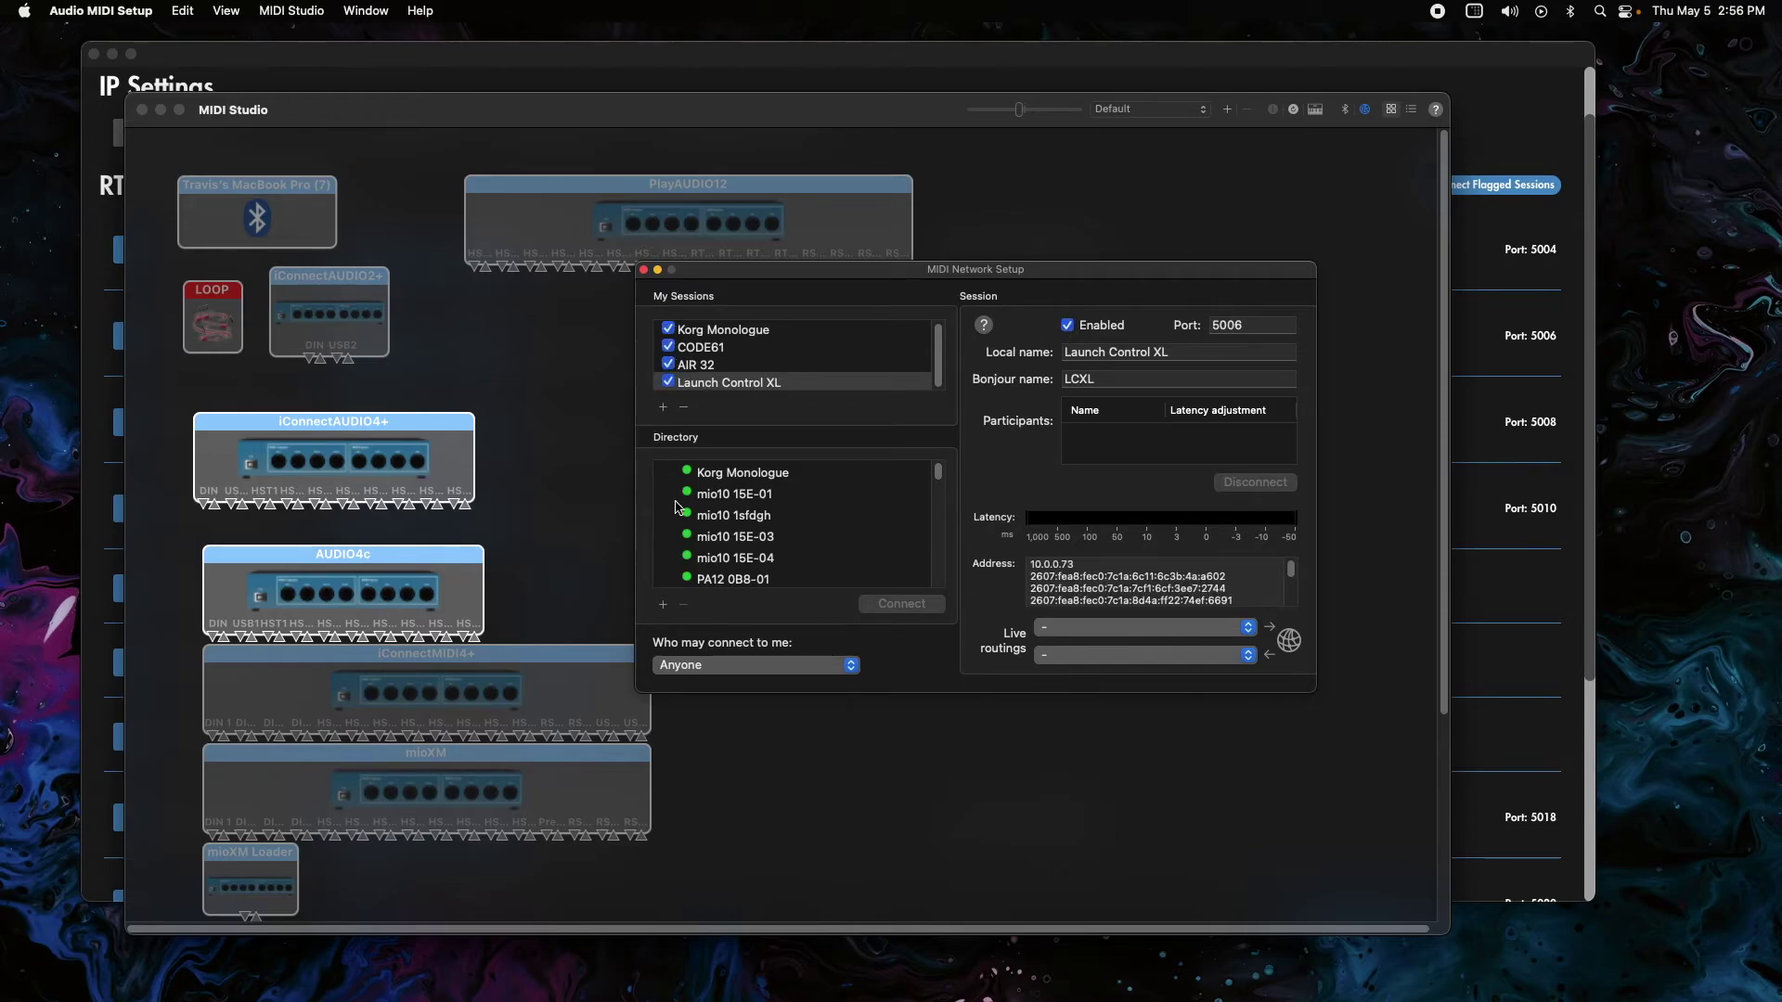
Switch to Auracle for X-Series and save "LCXL" as the session name for the LCXL initiator.
left_click(1500, 688)
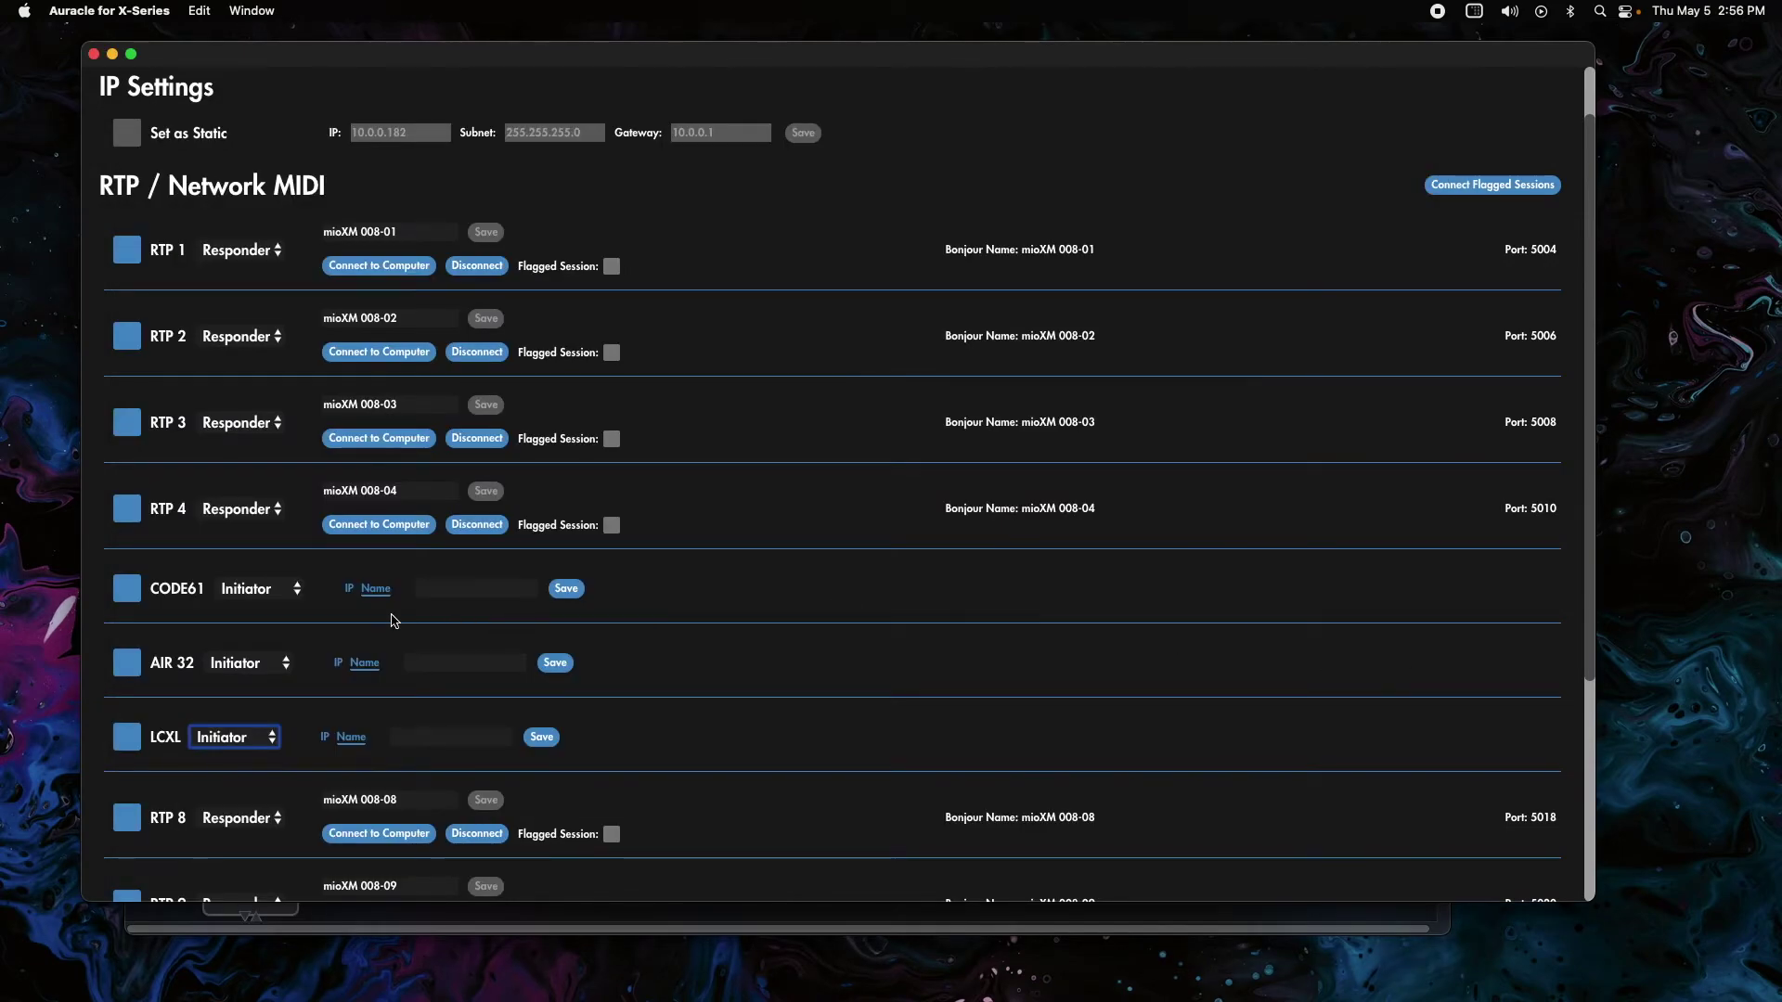
left_click(429, 591)
left_click(401, 736)
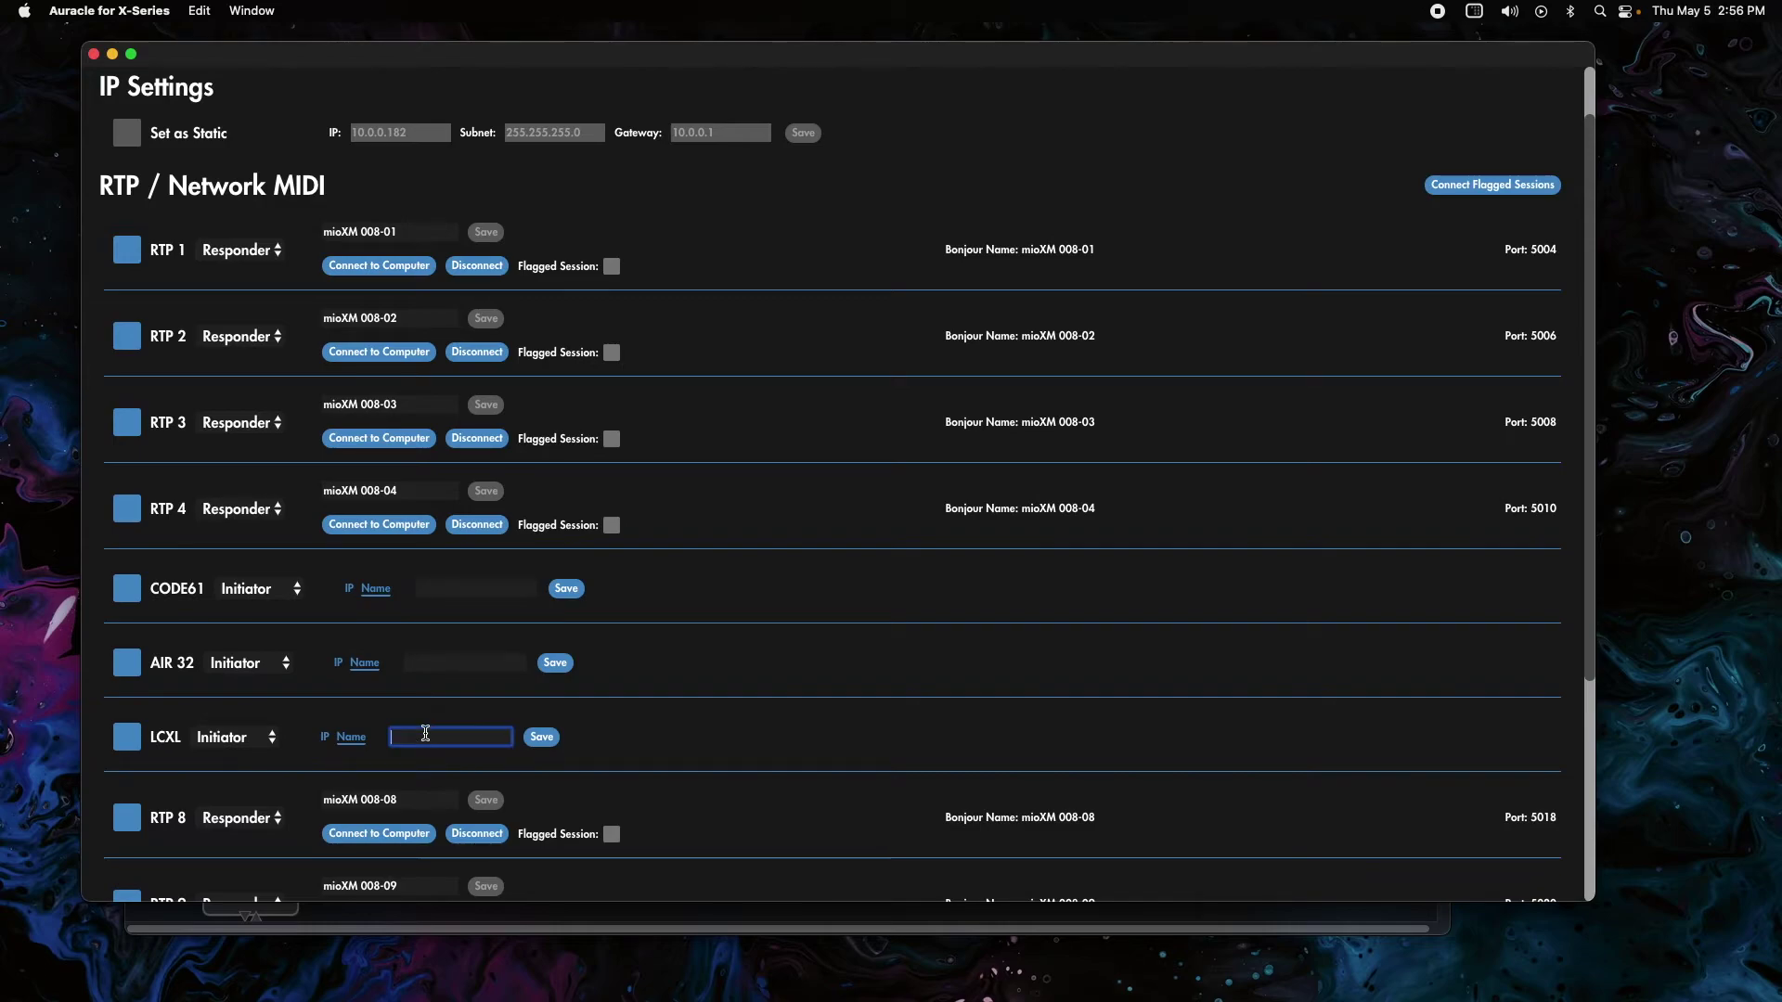
type("AIR 32")
key("super+a")
type("LCXL")
left_click(545, 742)
Enter and save the session names "AIR 32" for the AIR 32 initiator and "CODE61" for the CODE61 initiator.
left_click(445, 661)
type("AIR")
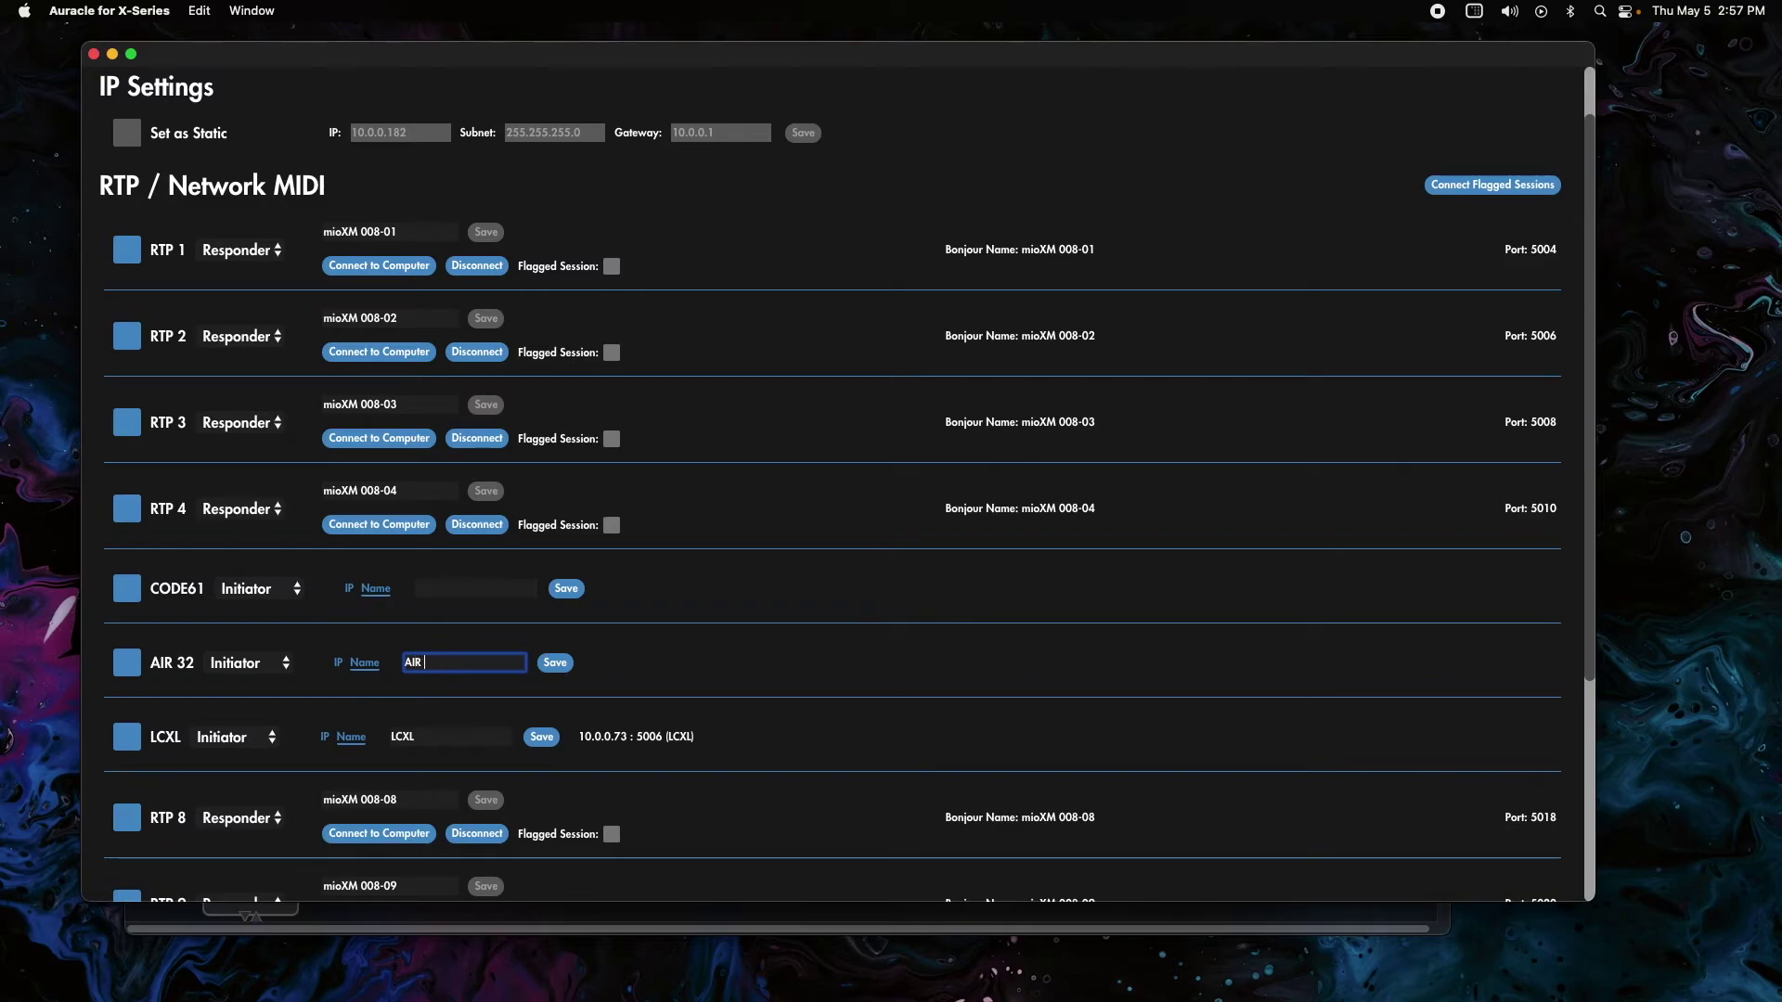
left_click(555, 661)
left_click(477, 587)
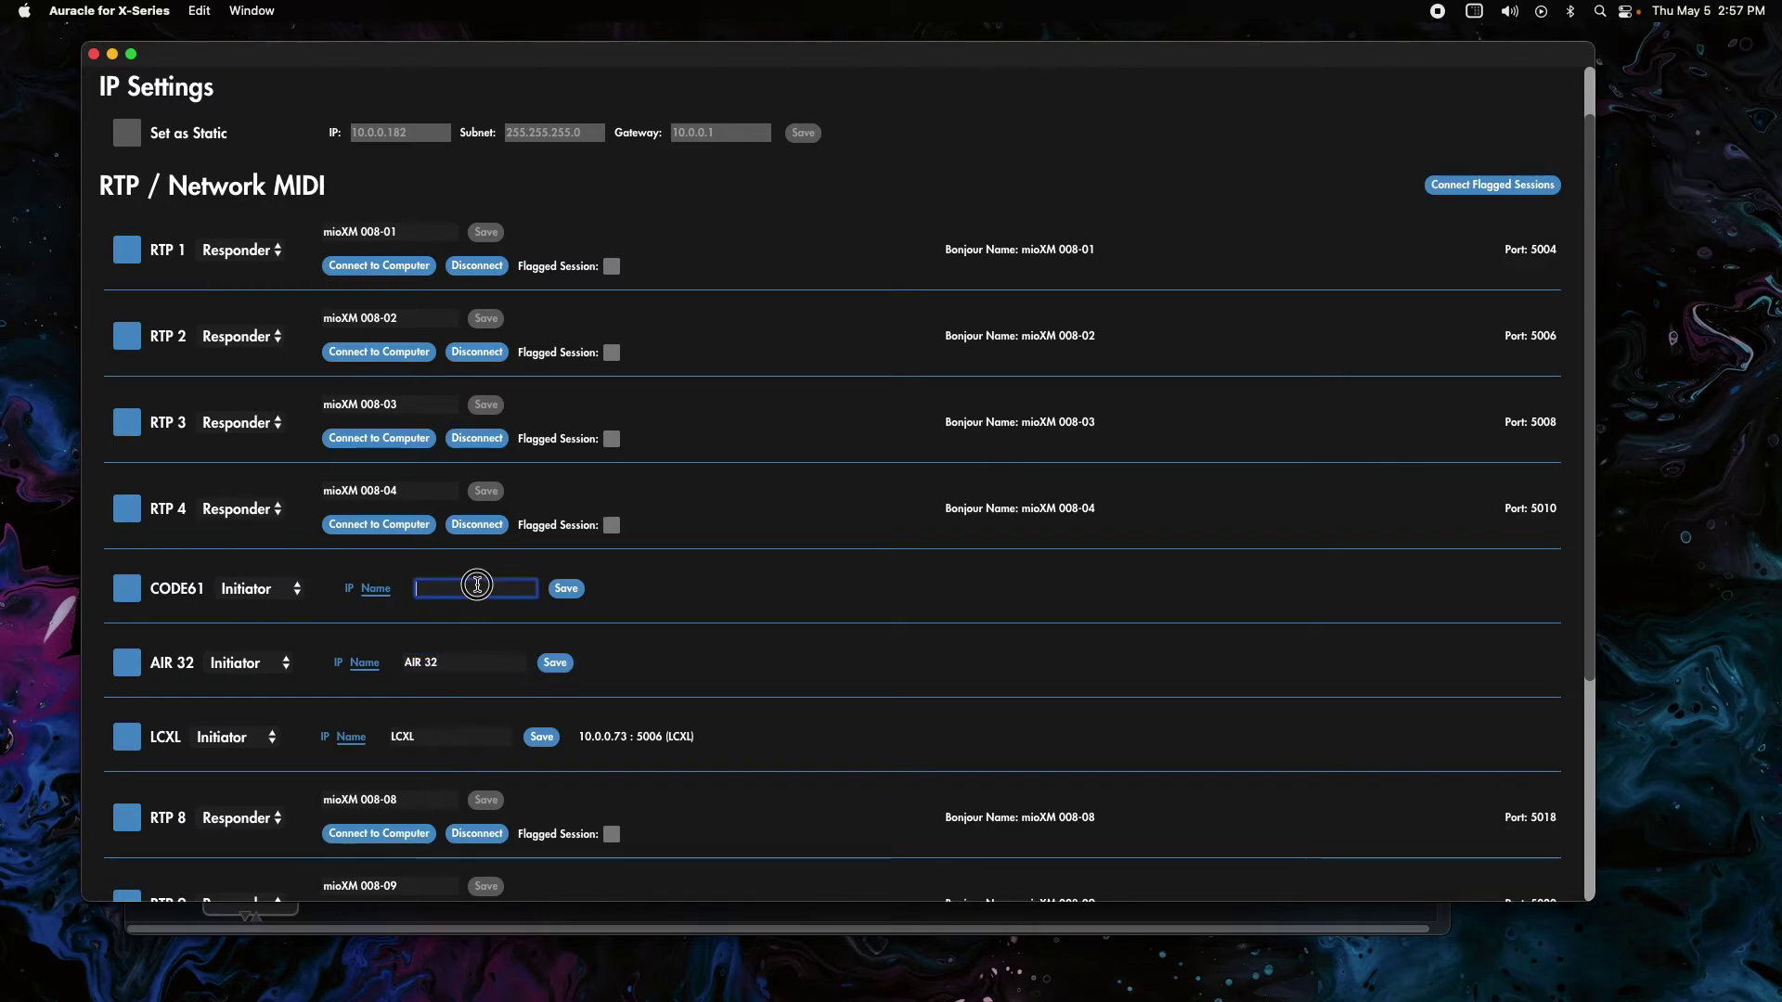
type("CODE ")
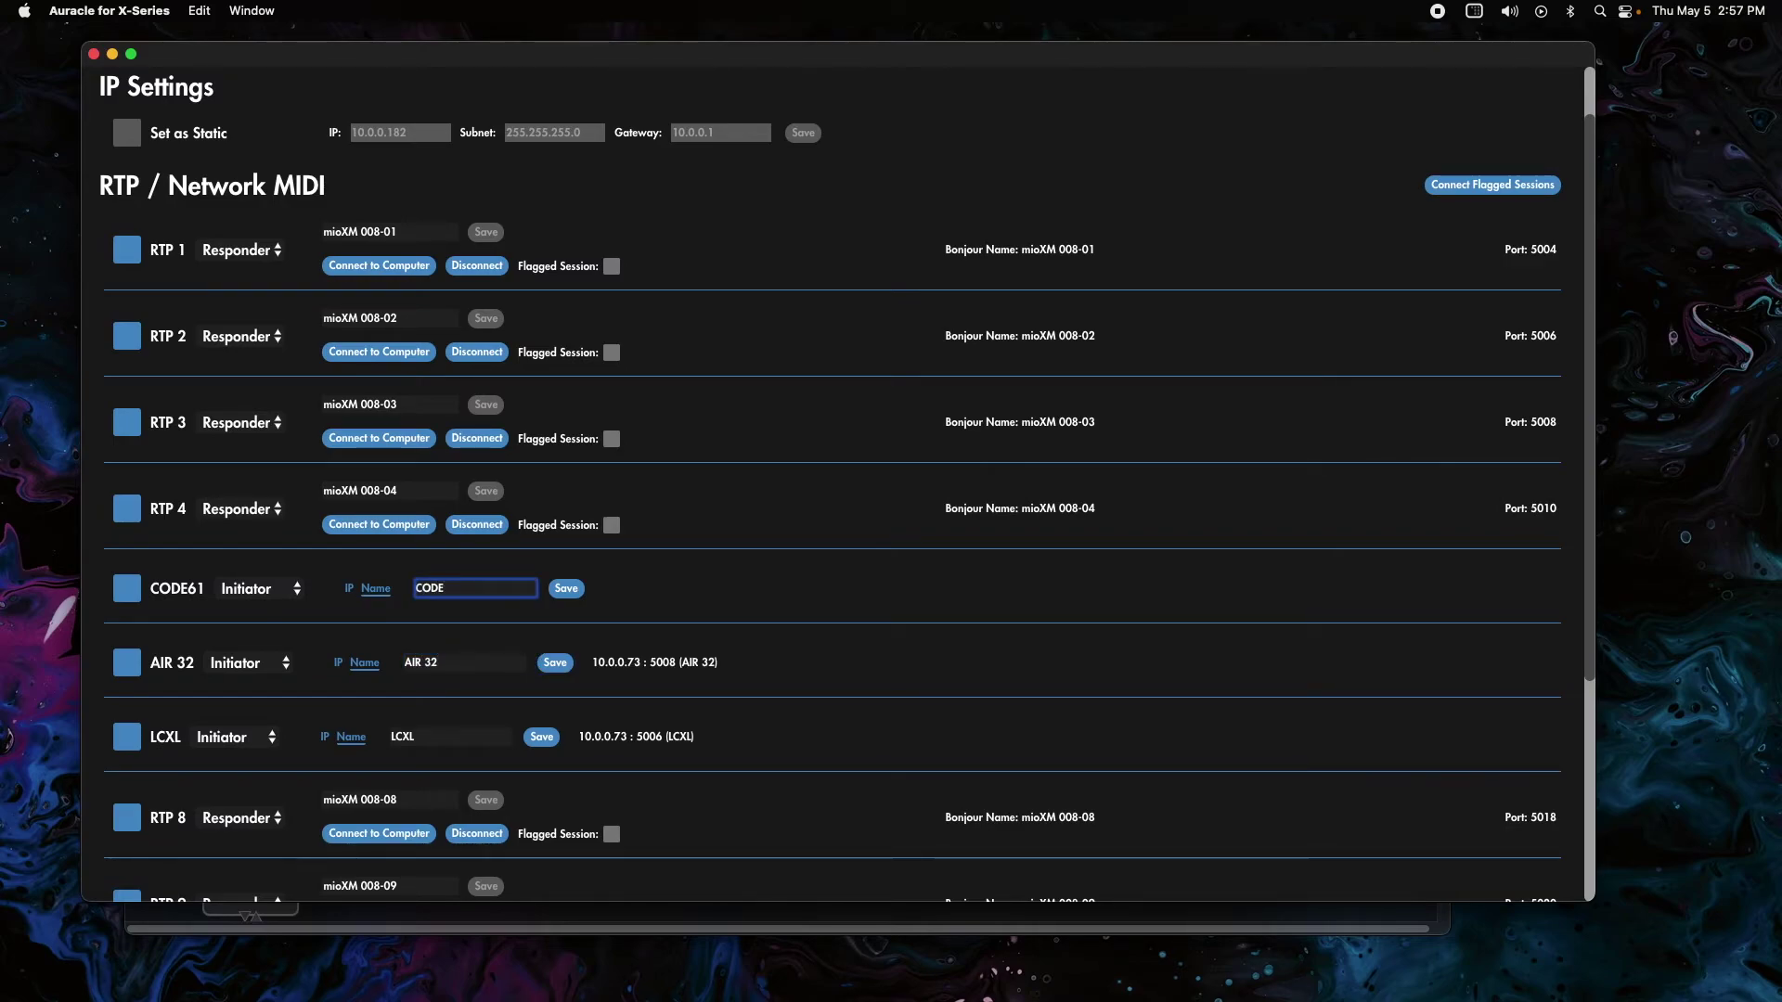
type("1")
left_click(566, 588)
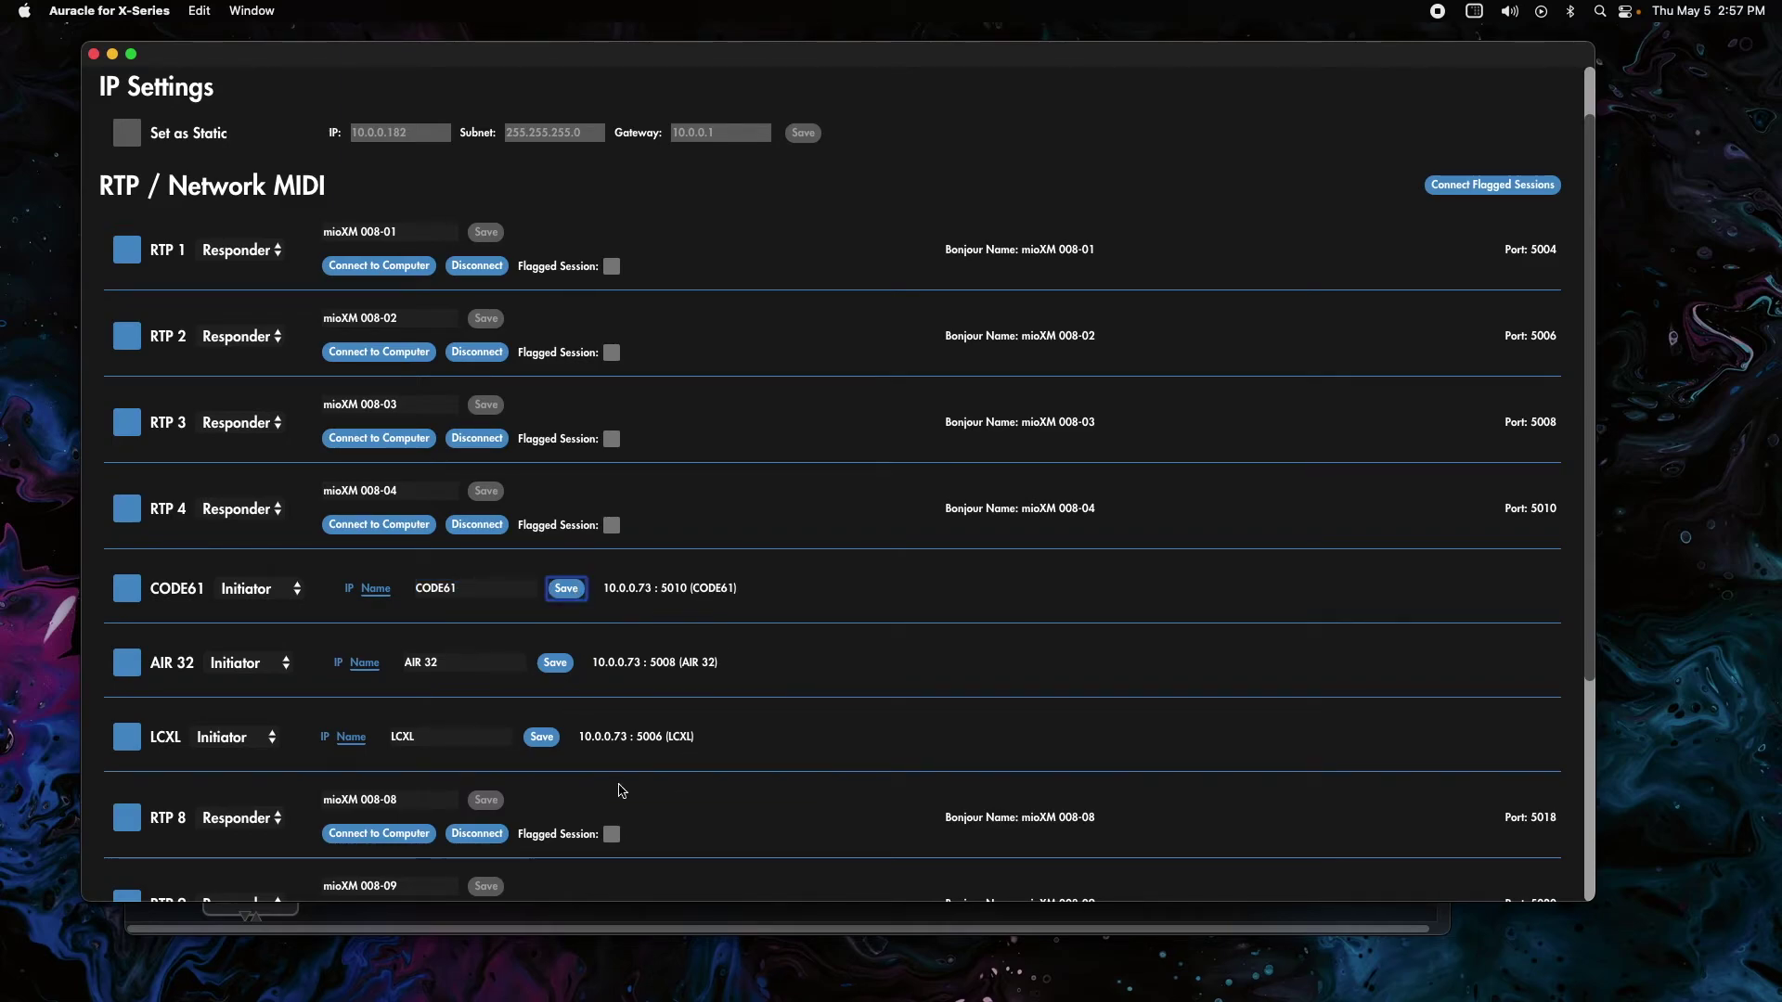
Switch to Ableton Live and open its Link/MIDI preferences.
left_click(656, 916)
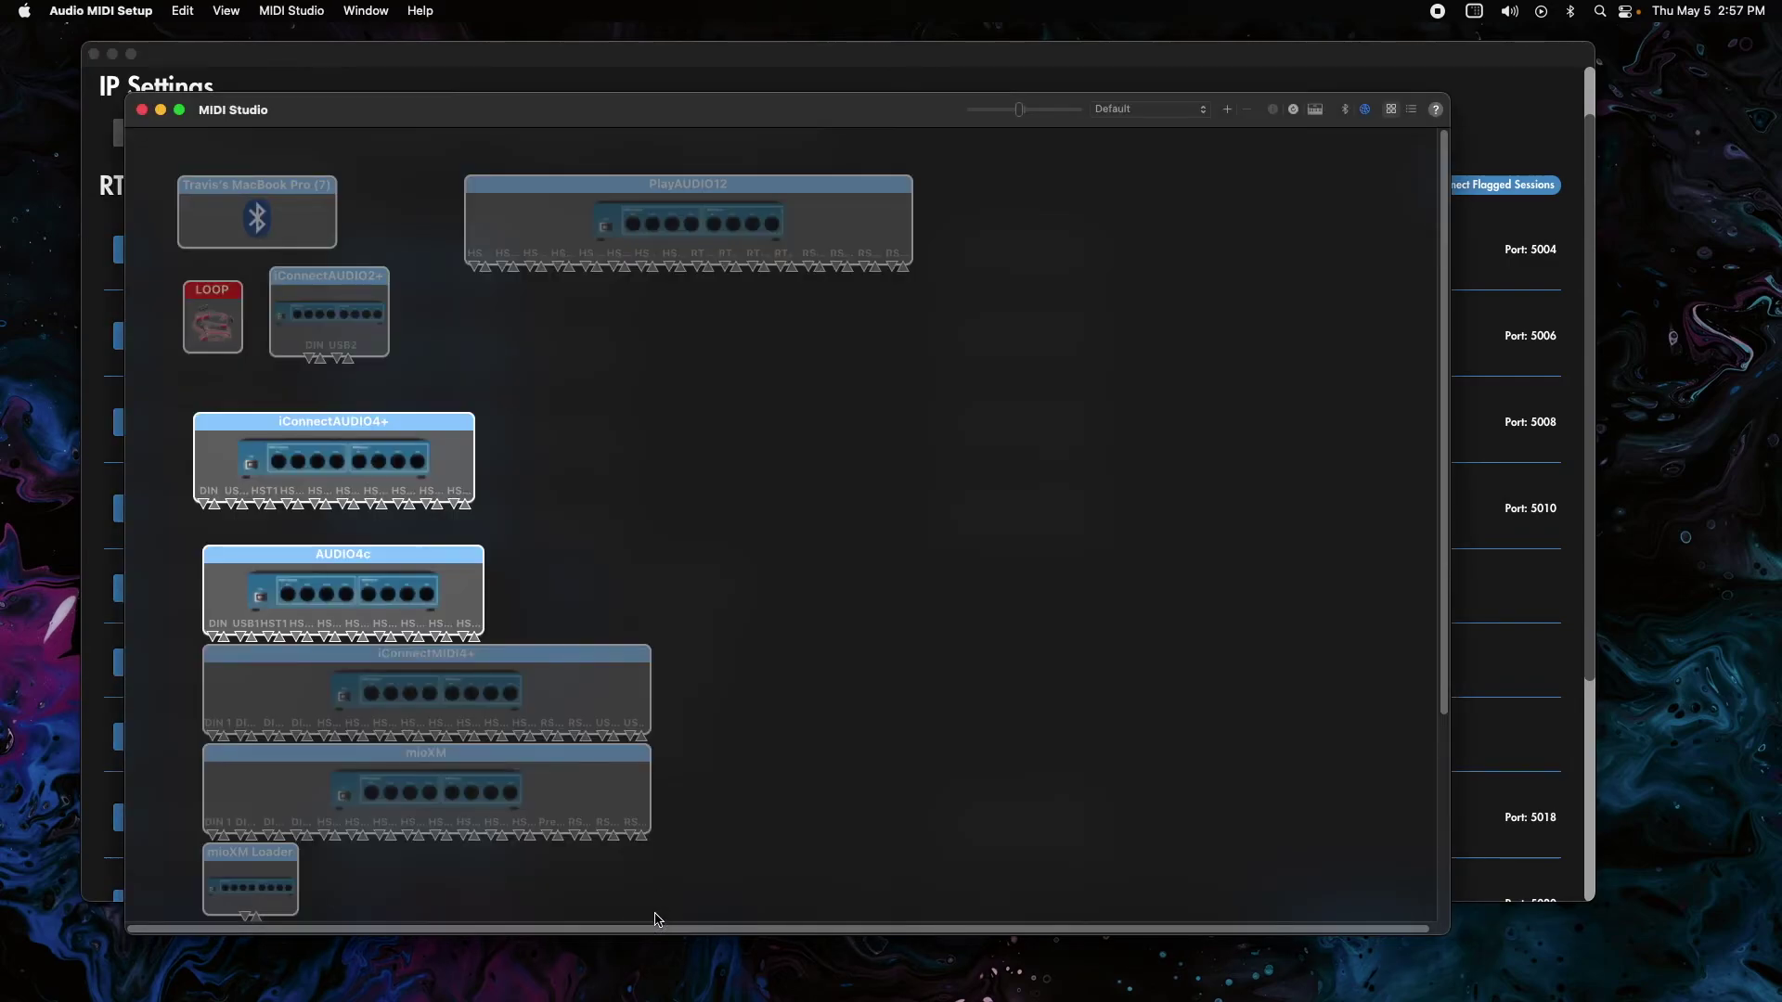
mouse_move(3, 444)
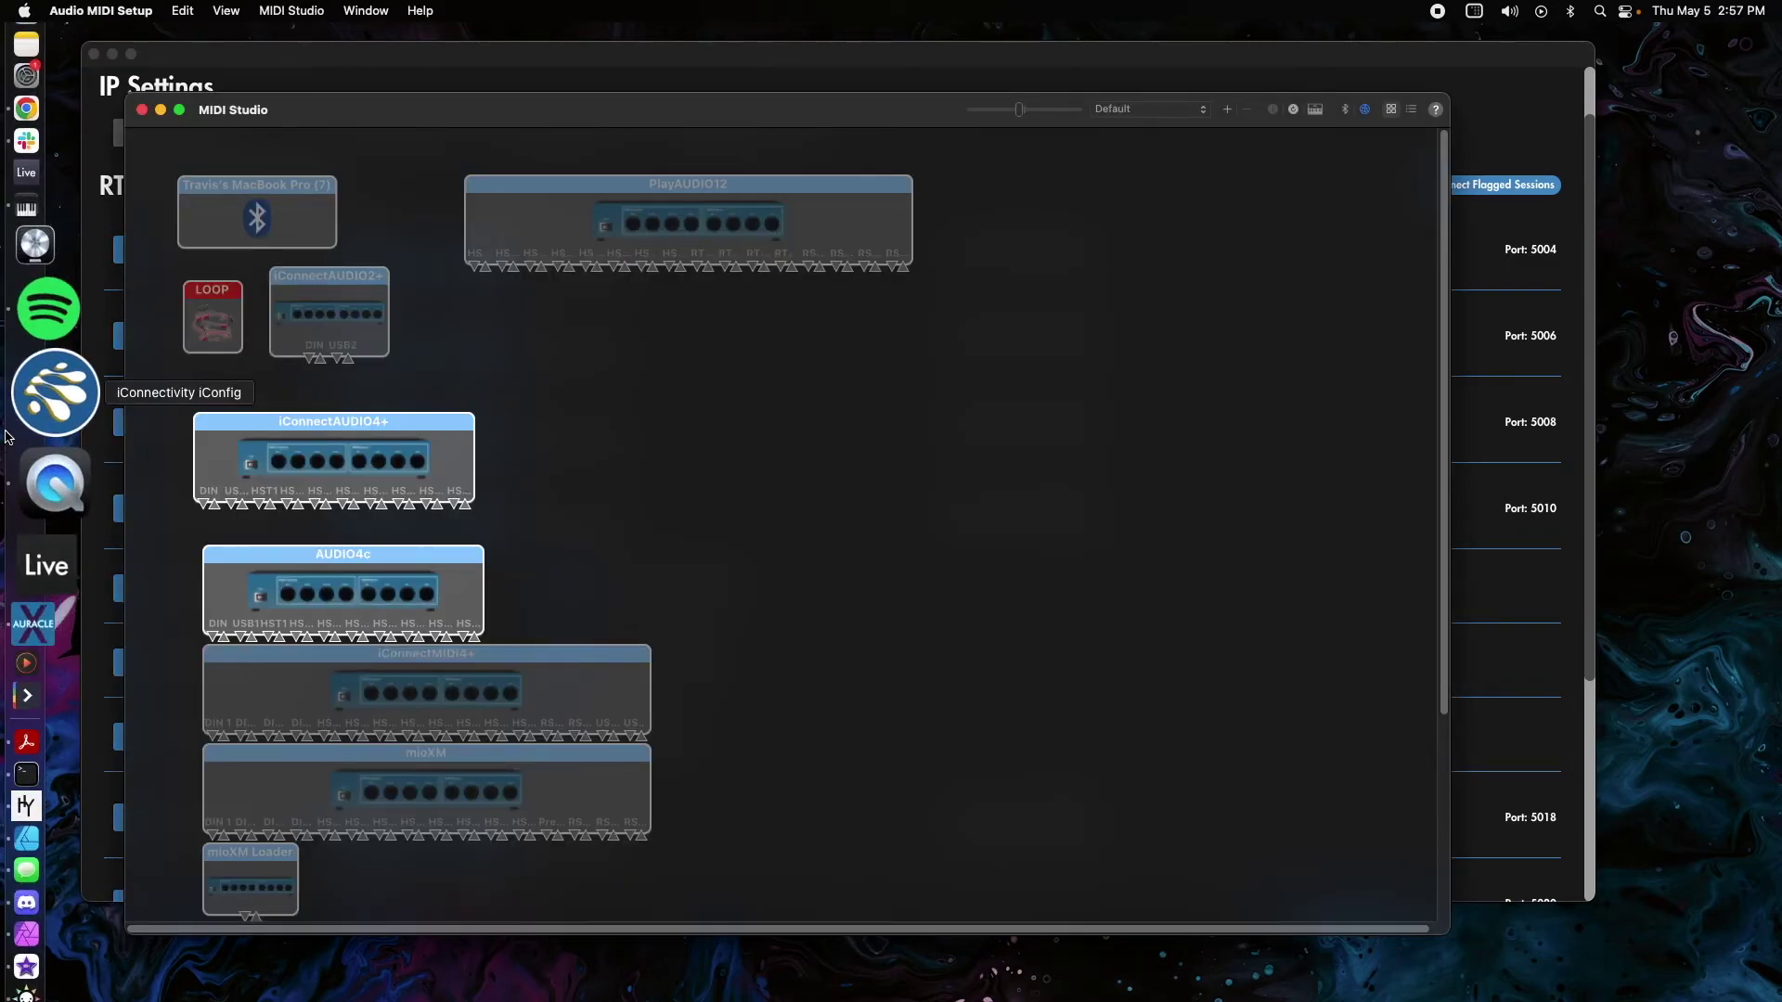
left_click(32, 300)
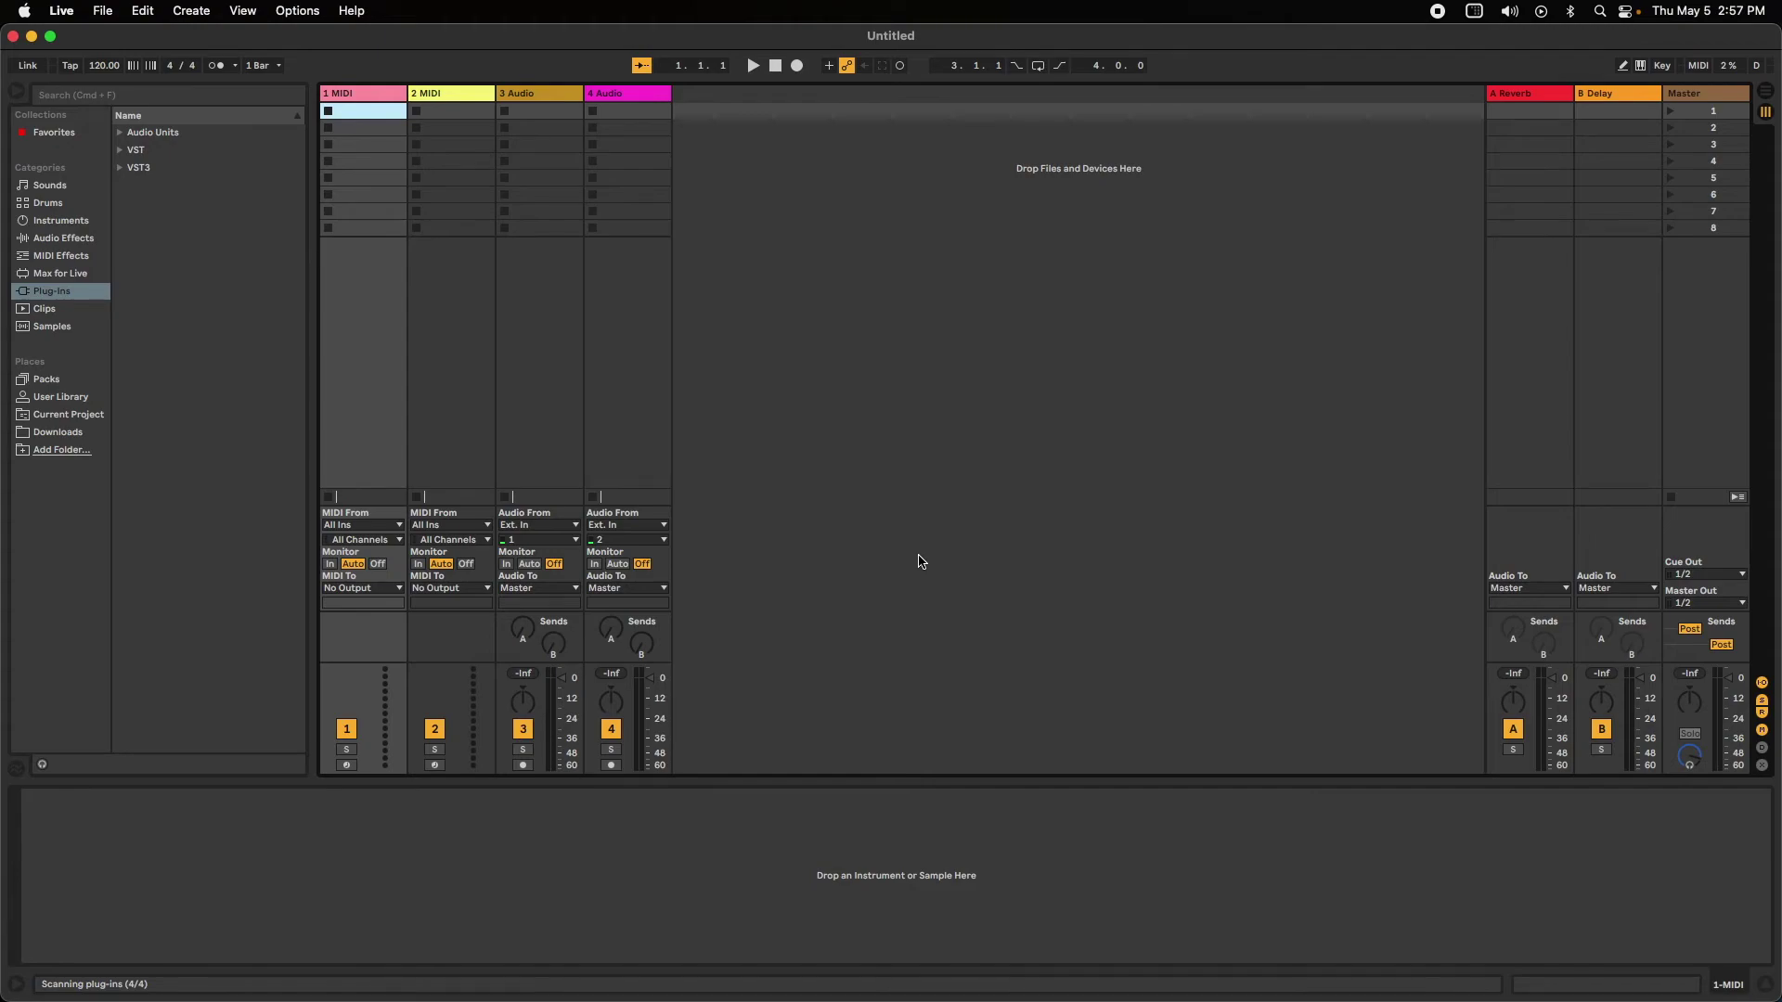
key("super+comma")
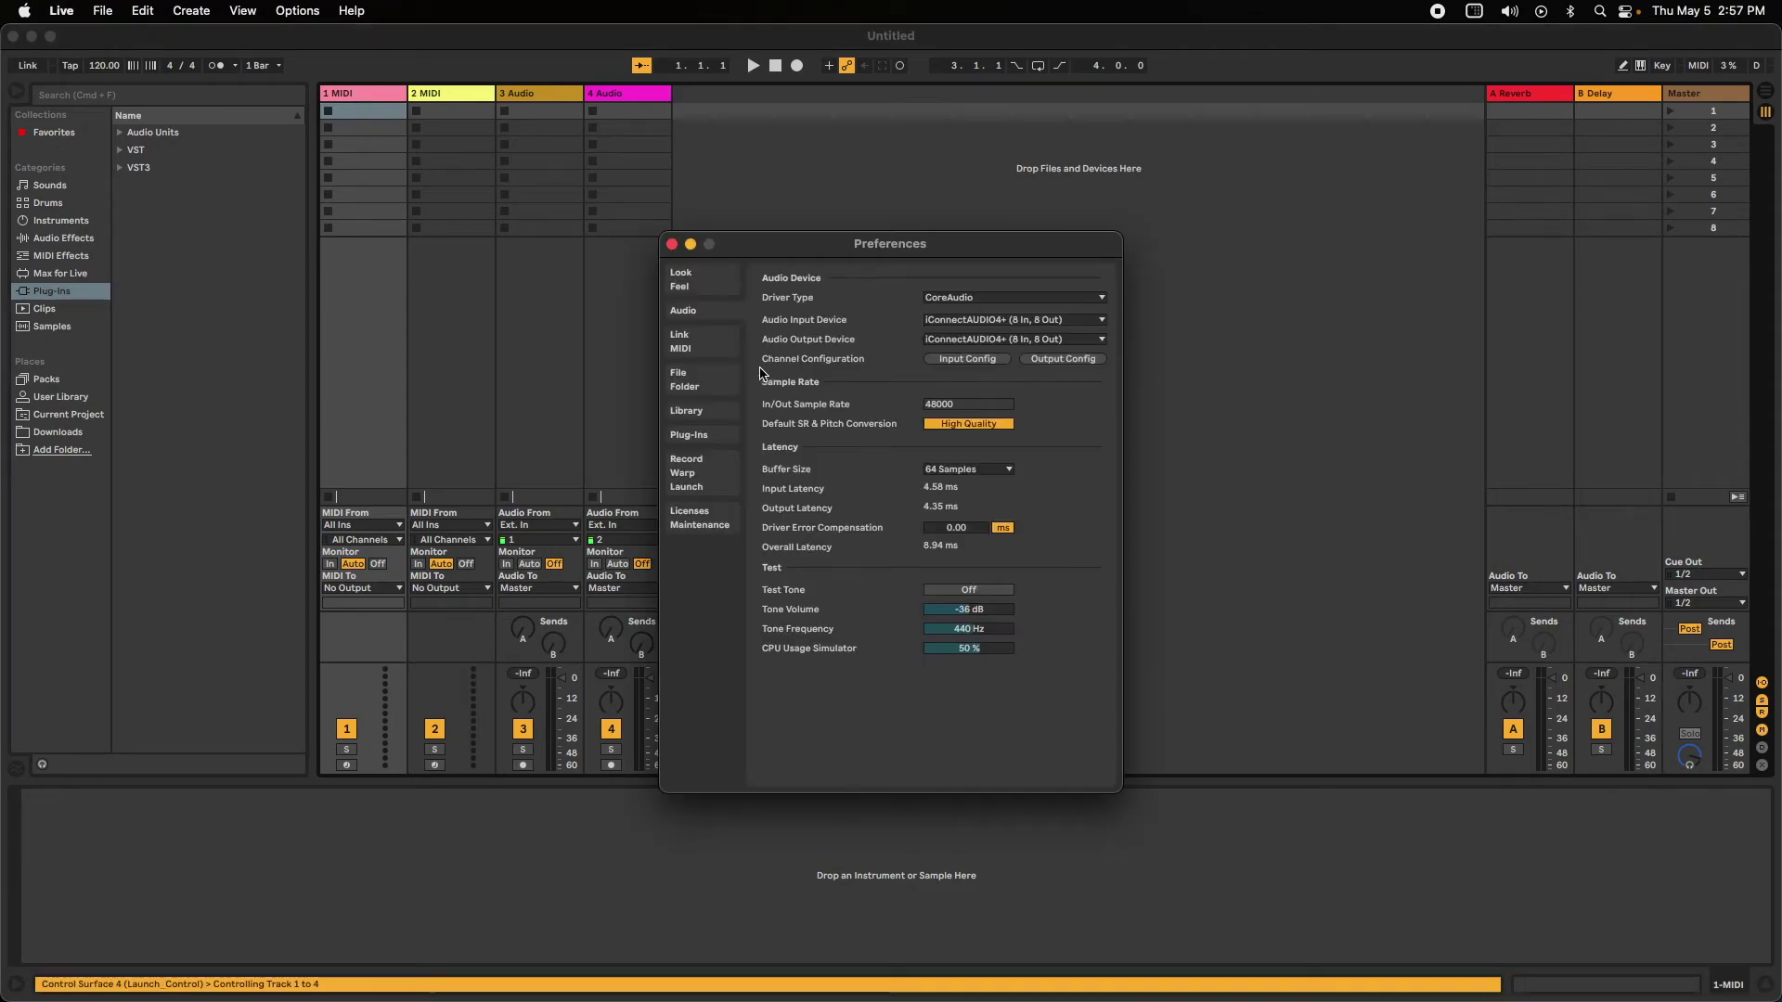
left_click(718, 351)
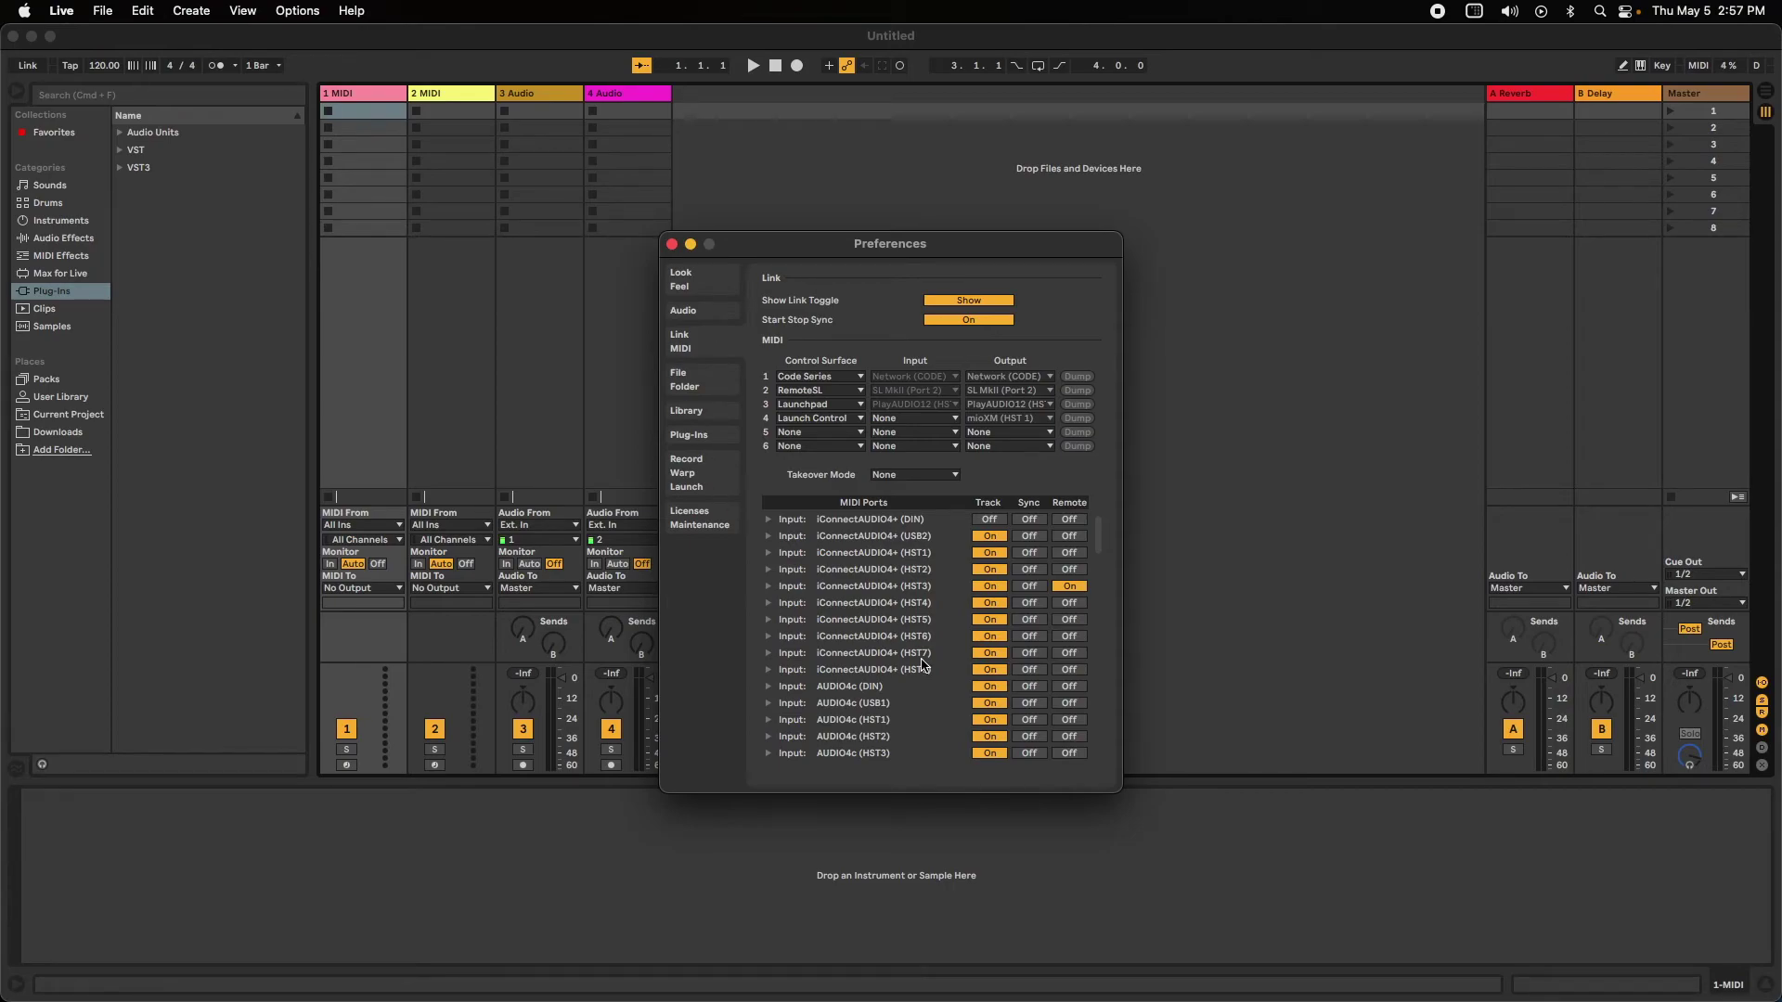
Check the Track settings of the Network input and output ports, including the Korg Monologue output, and close the preferences.
scroll(870, 636, "down", 5)
scroll(869, 636, "down", 7)
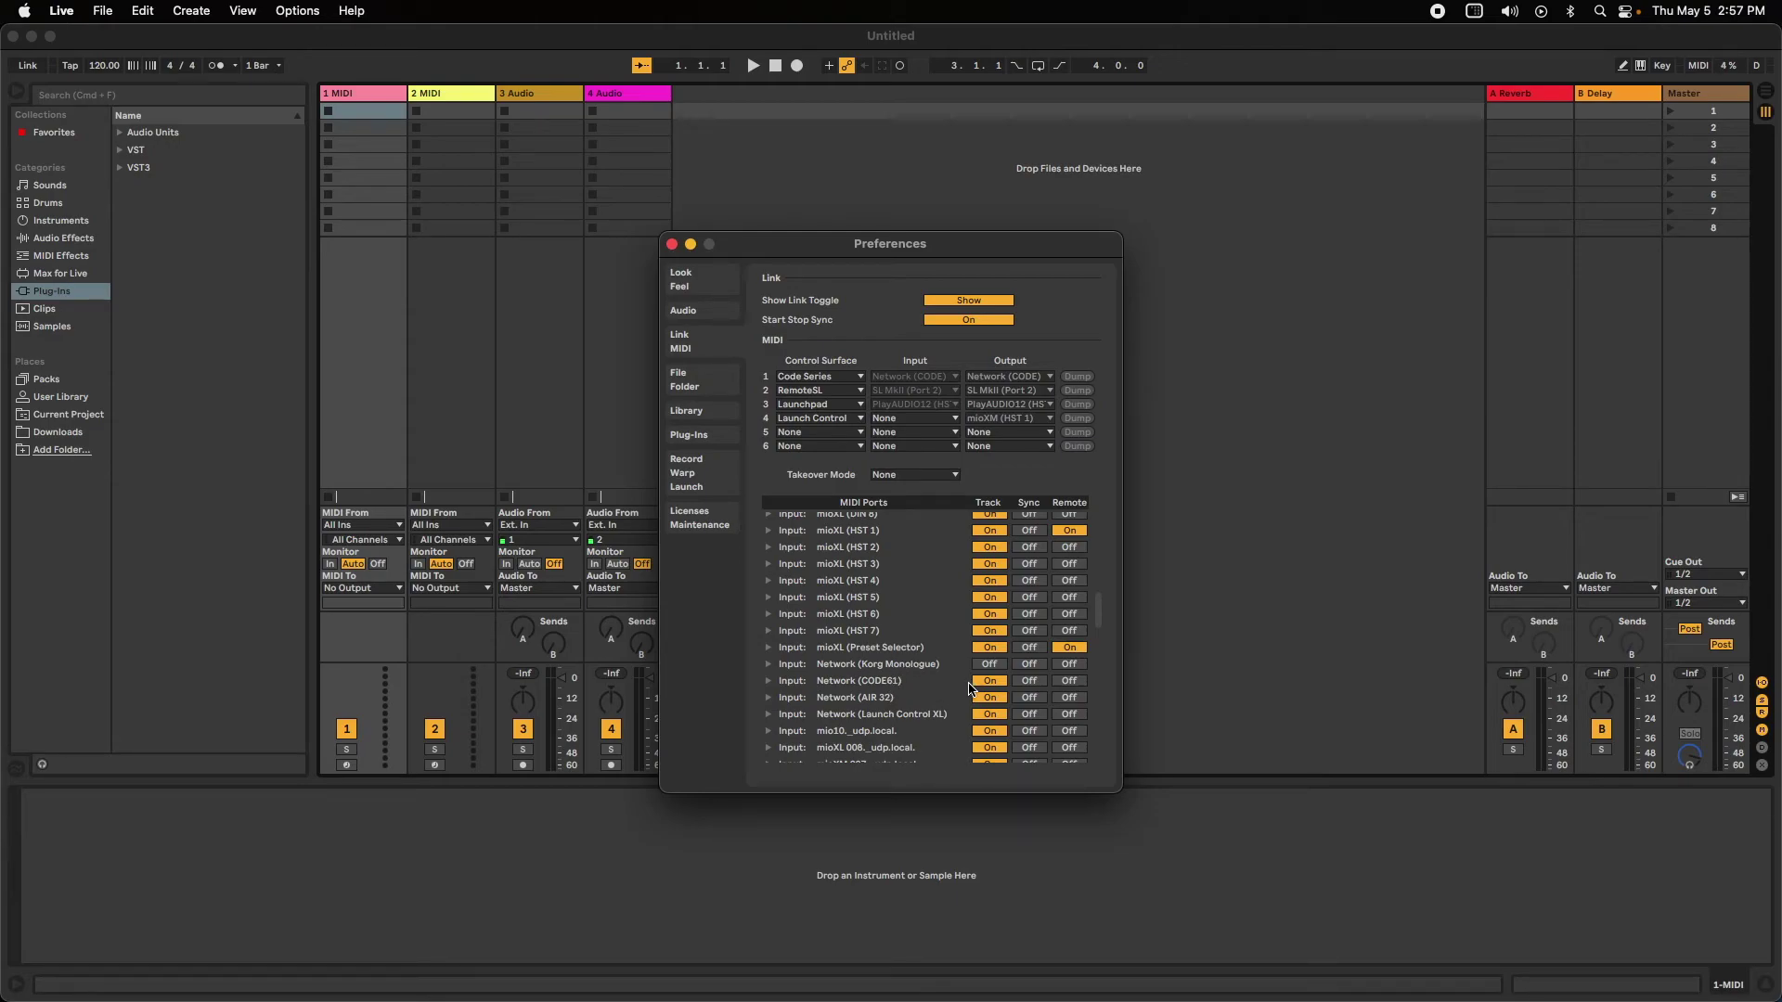
scroll(933, 685, "down", 7)
scroll(895, 669, "down", 12)
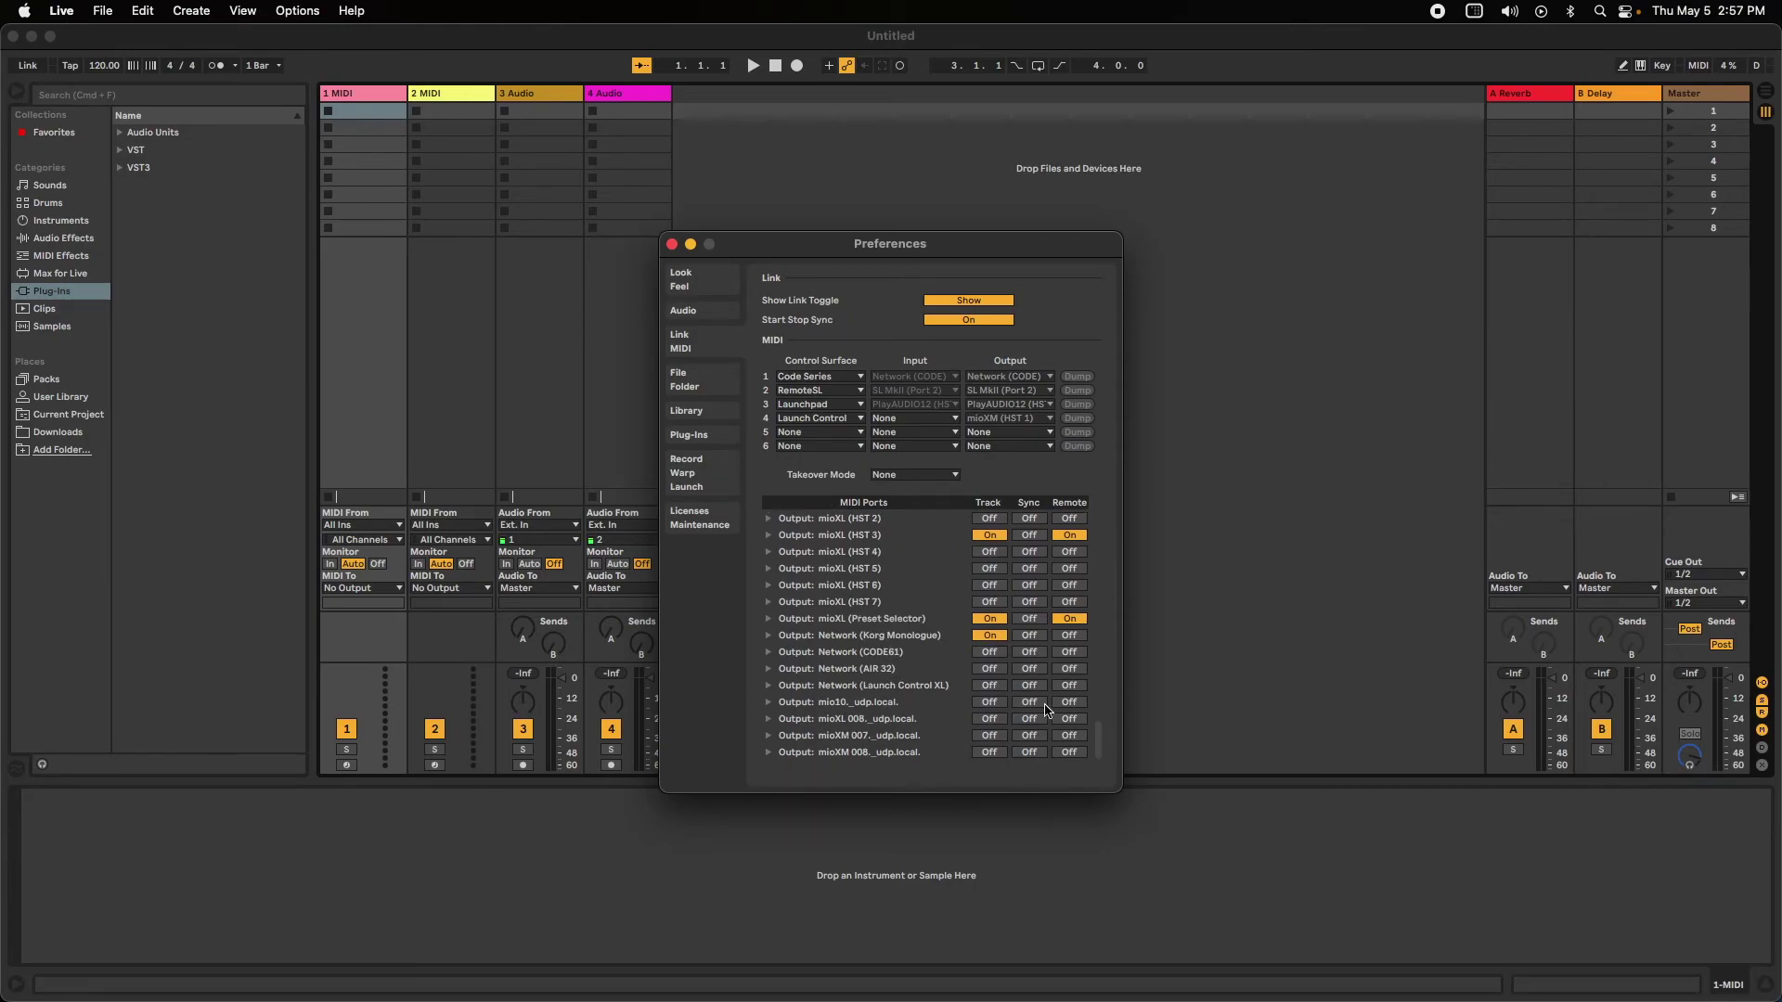
left_click(990, 636)
left_click(990, 636)
left_click(672, 245)
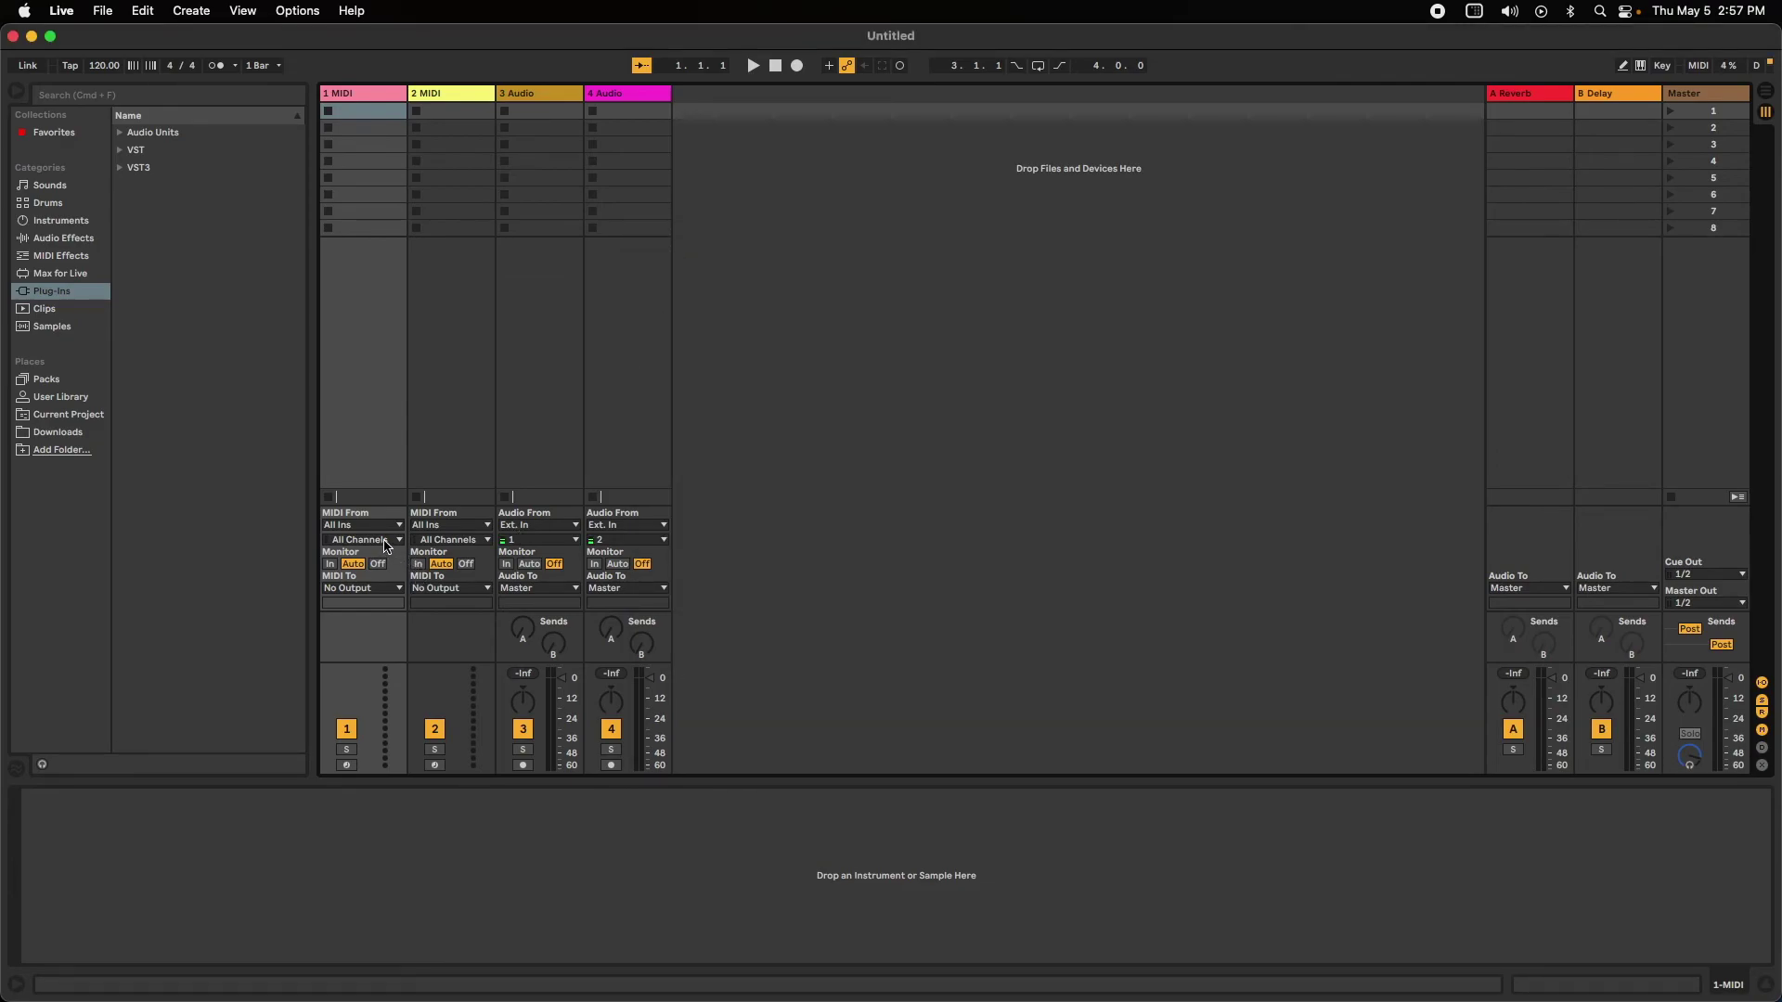
Route track 1 MIDI from Network (CODE61) to Network (Korg Monologue) and set its monitoring to In.
left_click(363, 90)
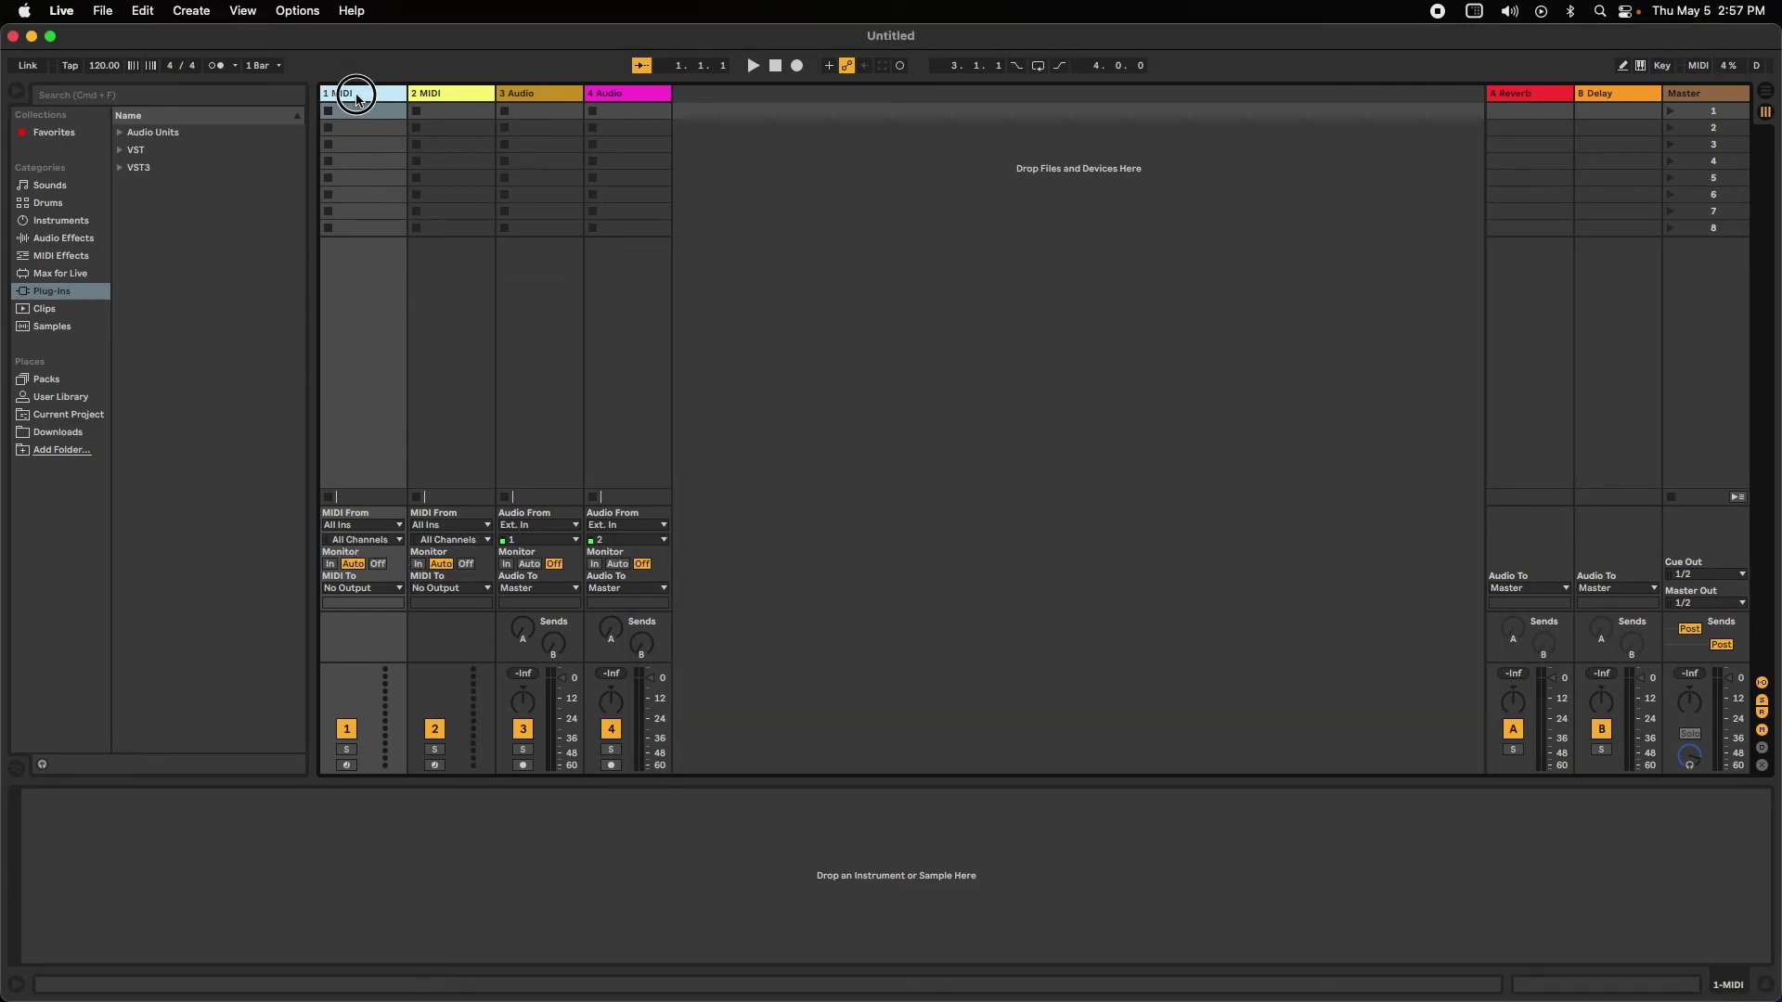
left_click(352, 526)
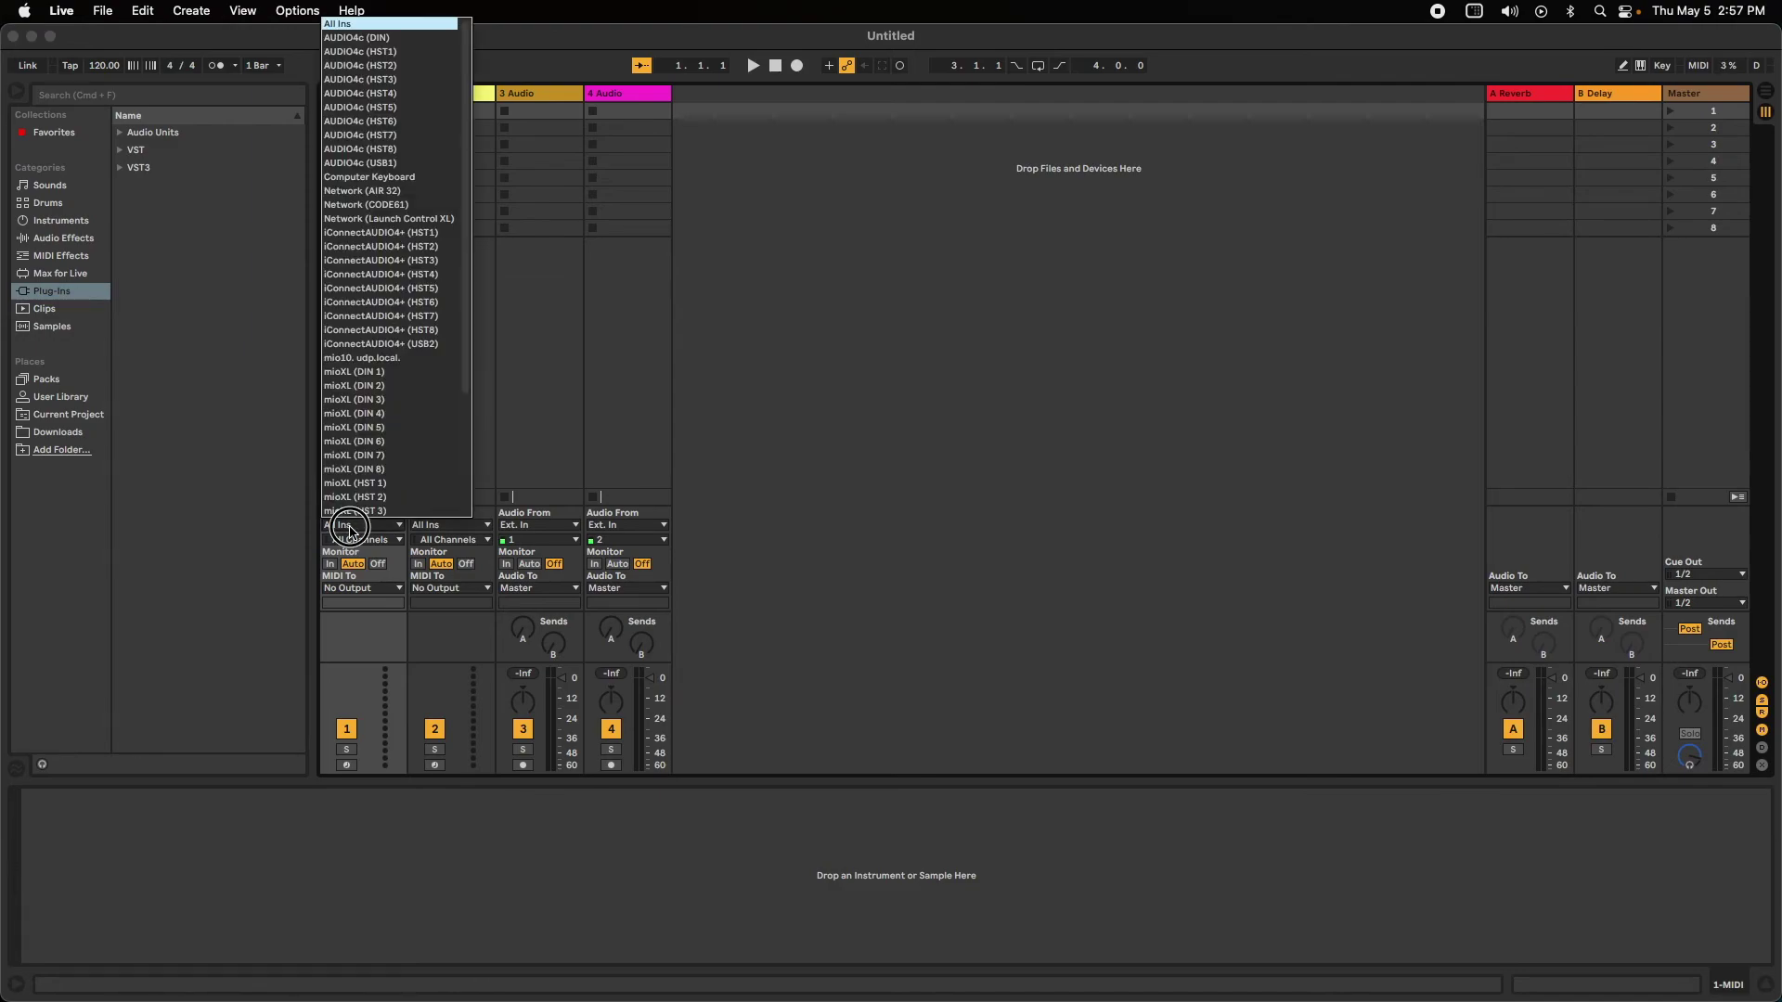
left_click(395, 204)
left_click(382, 589)
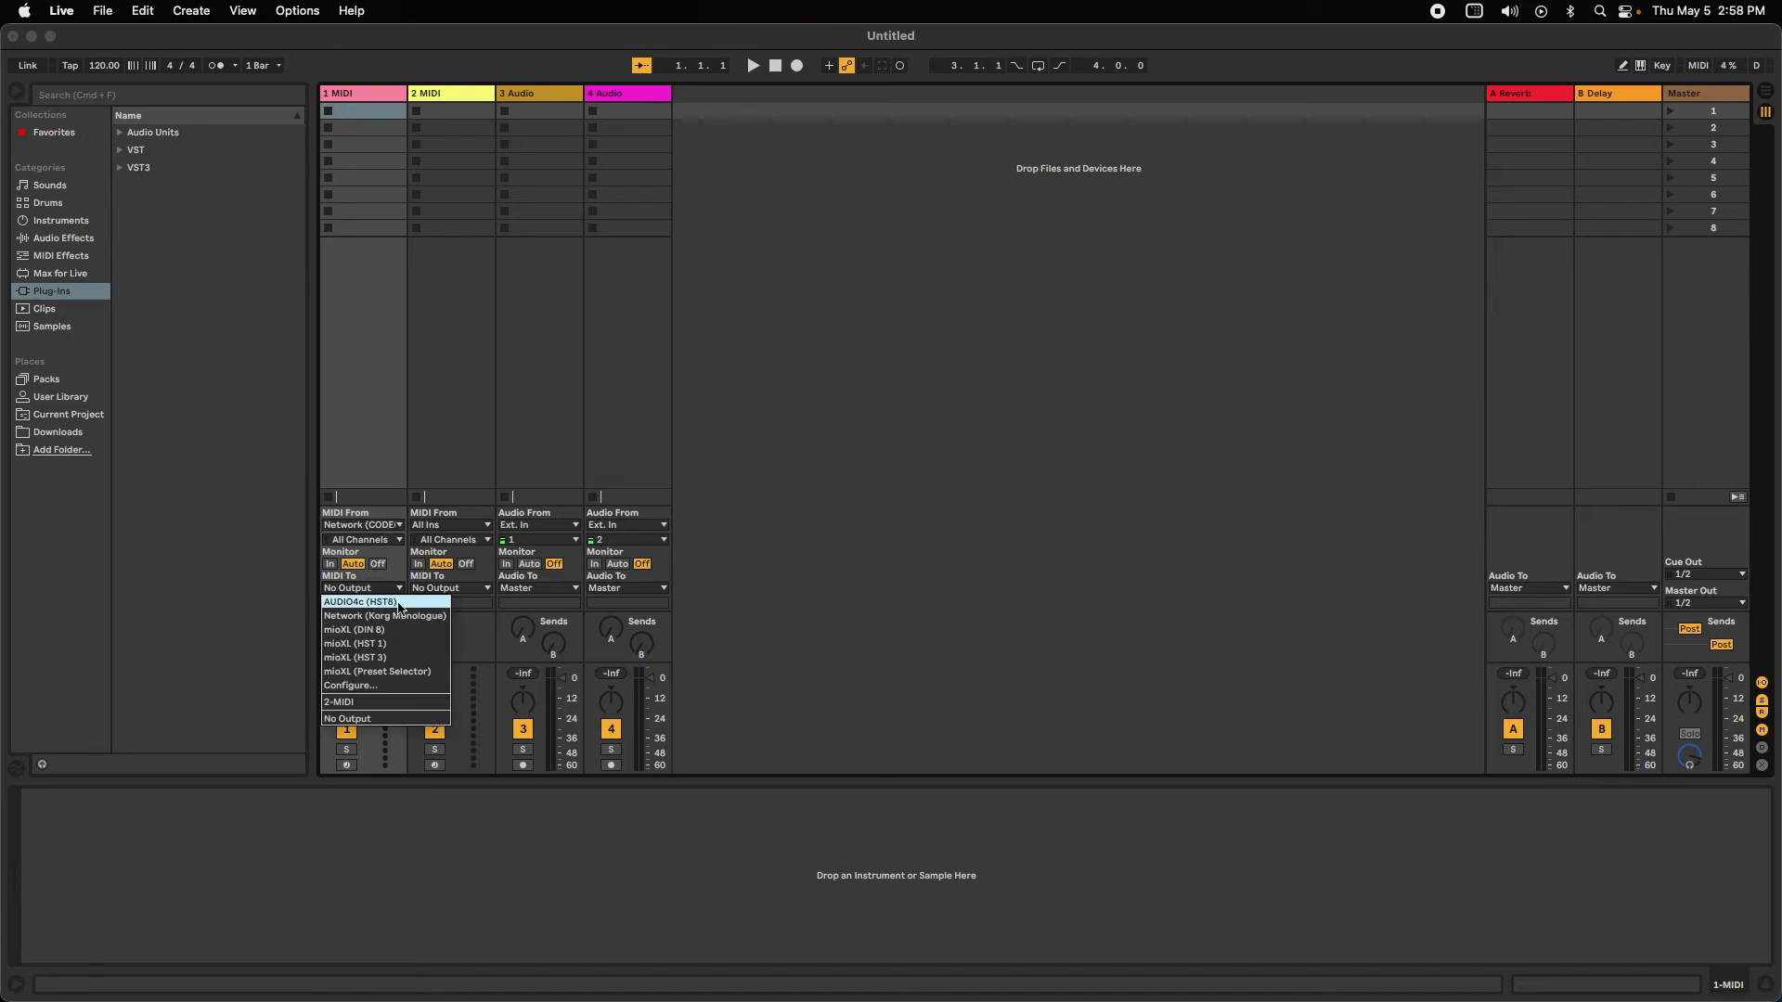
left_click(410, 616)
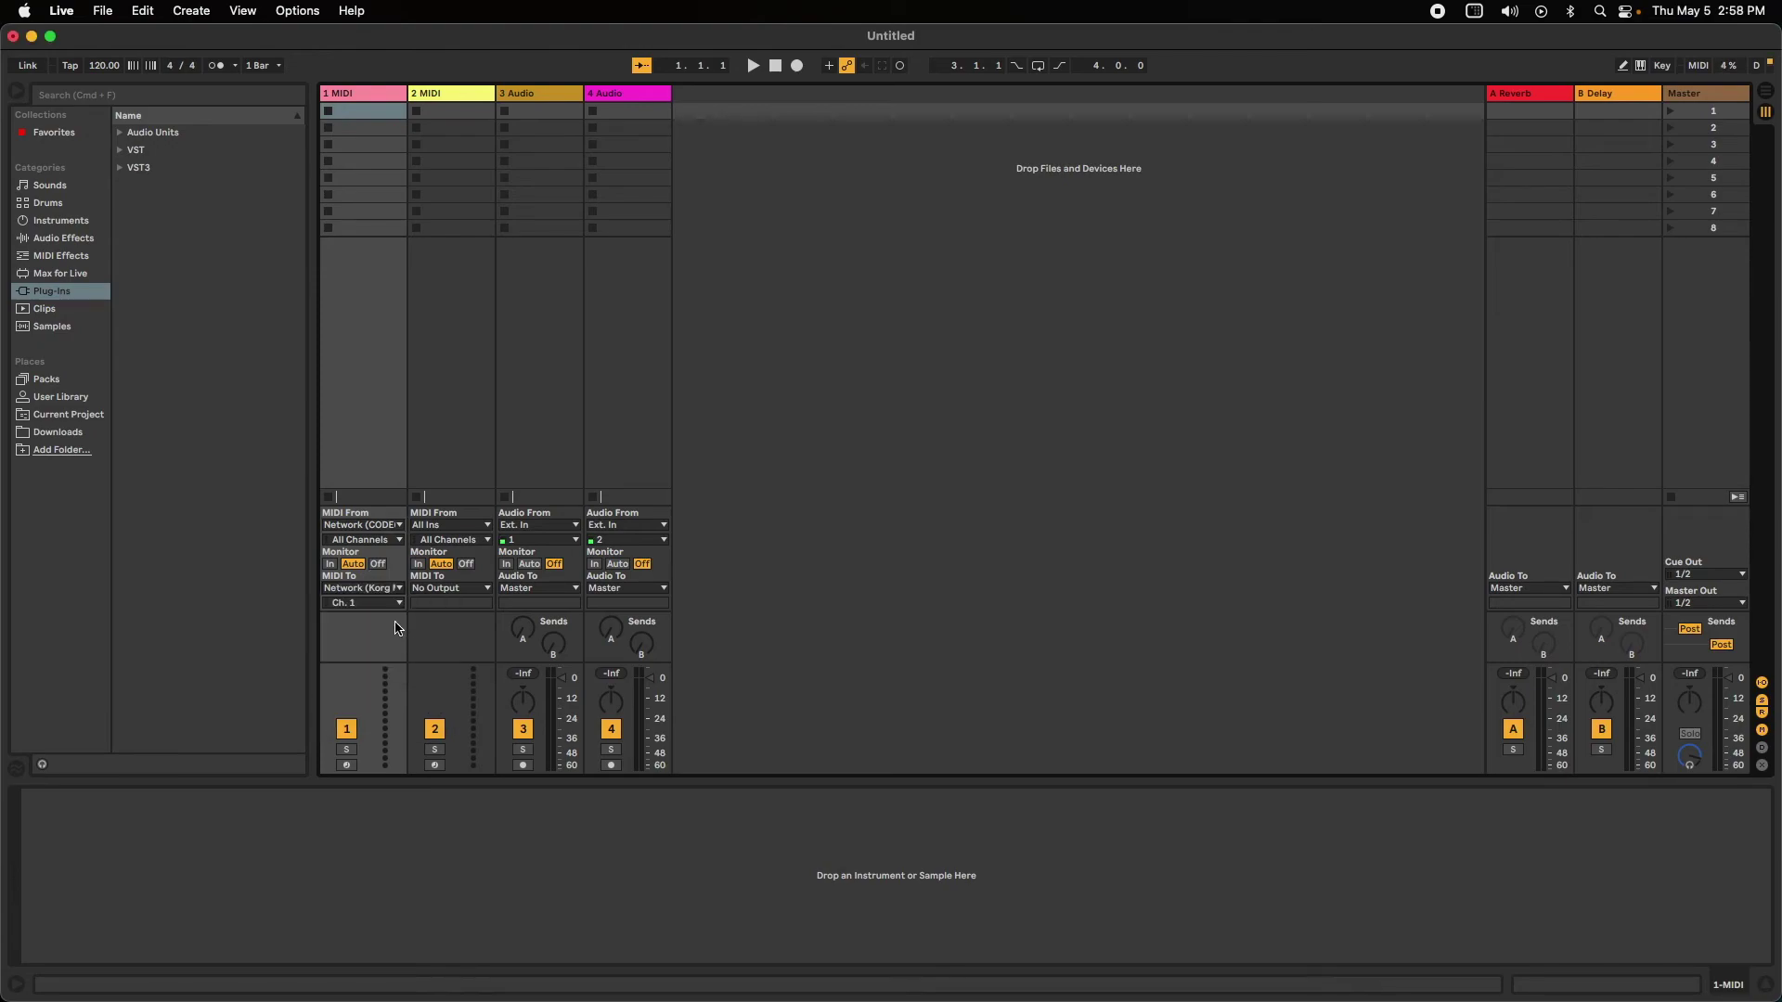
left_click(330, 564)
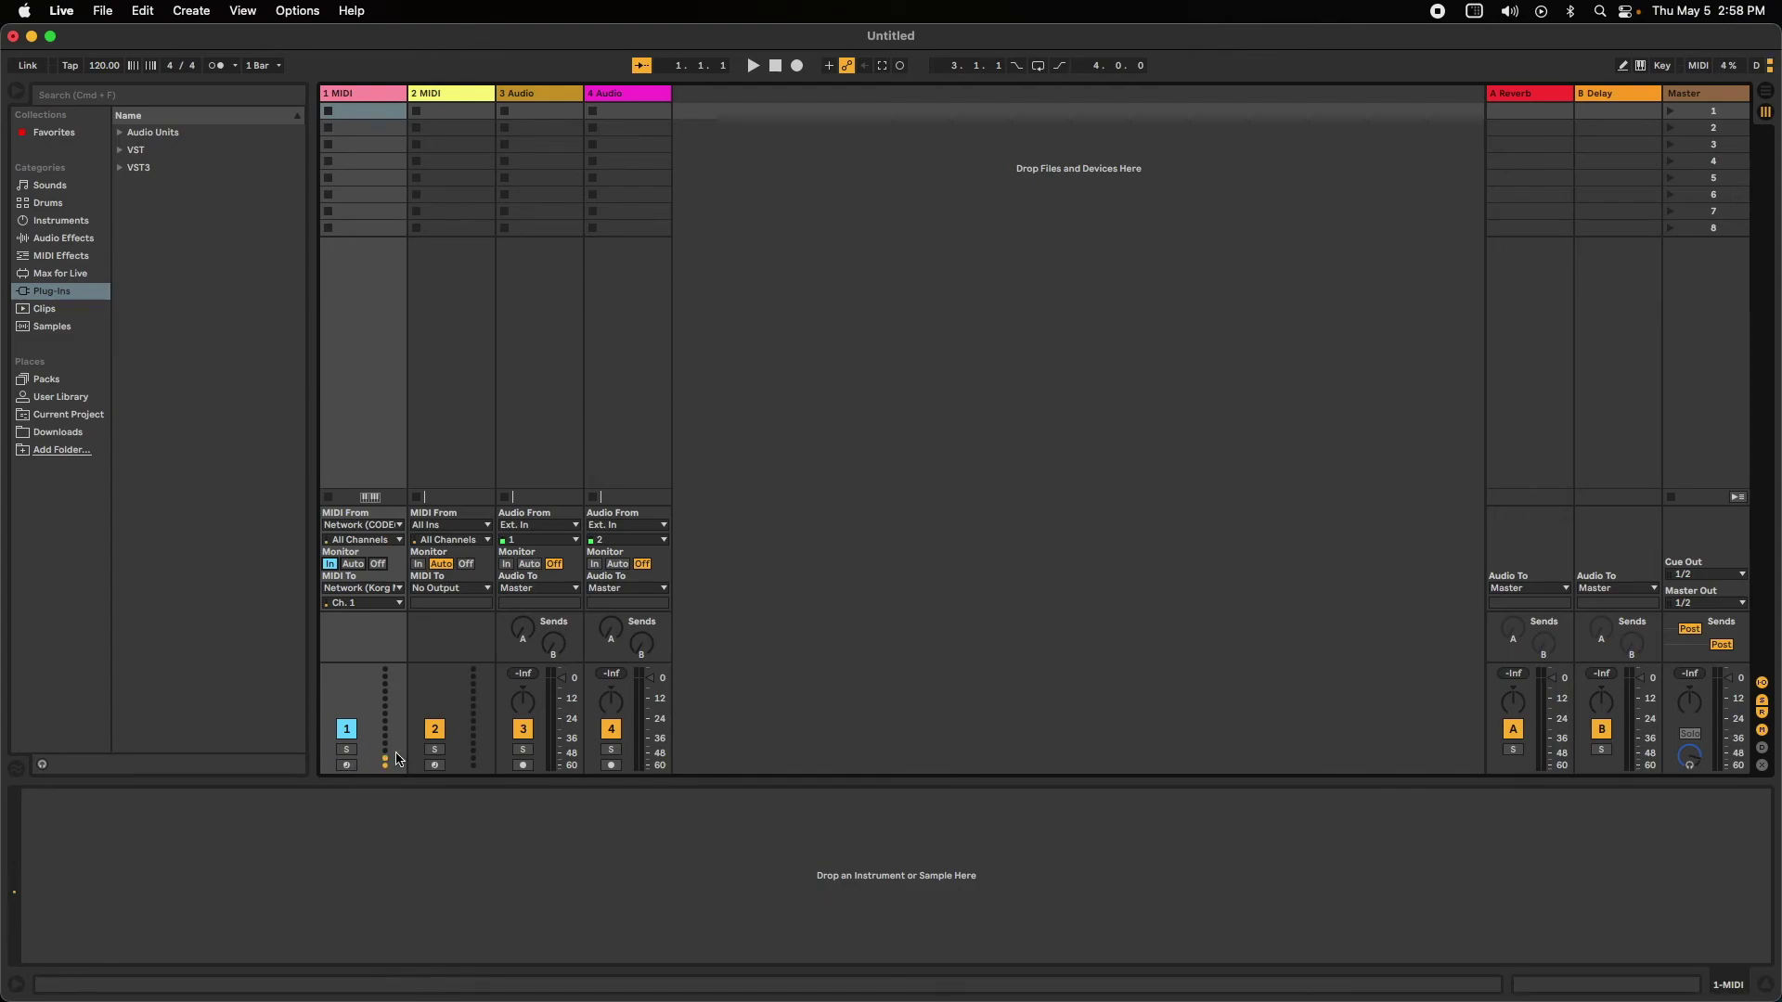
Open MIDI Monitor, clear its event list, and quit it, deleting the untitled document.
mouse_move(3, 554)
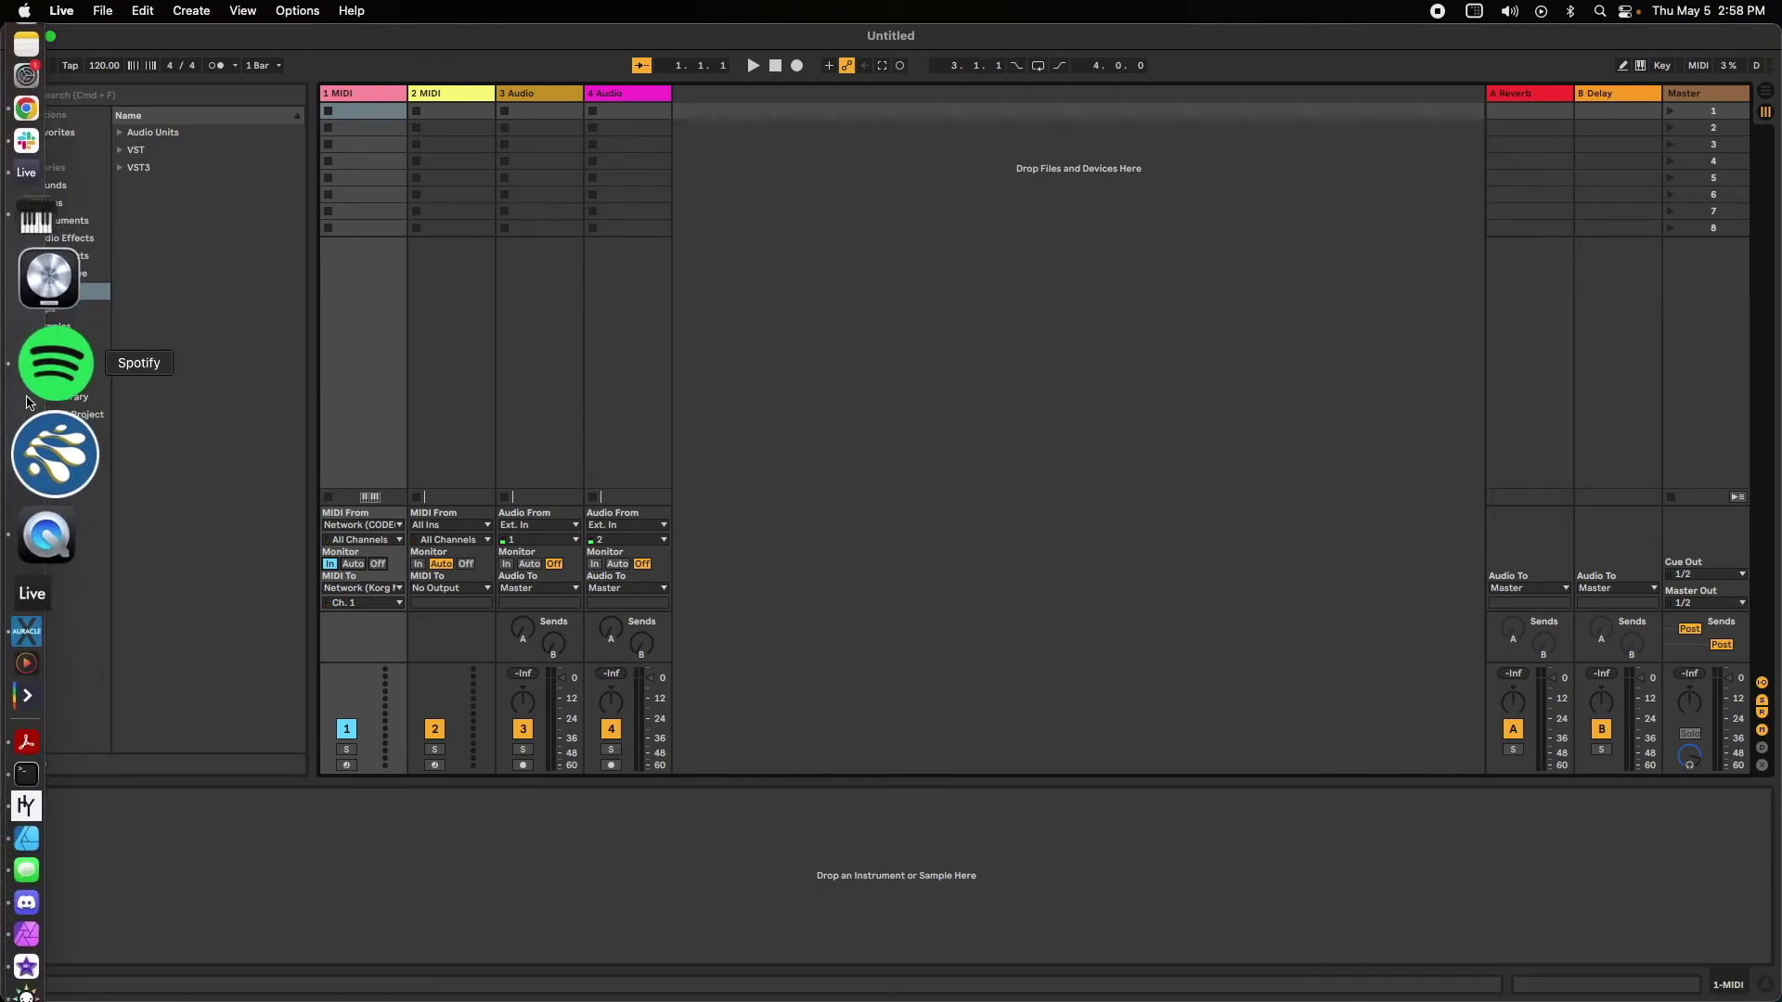
left_click(1598, 10)
type("midi")
key("Return")
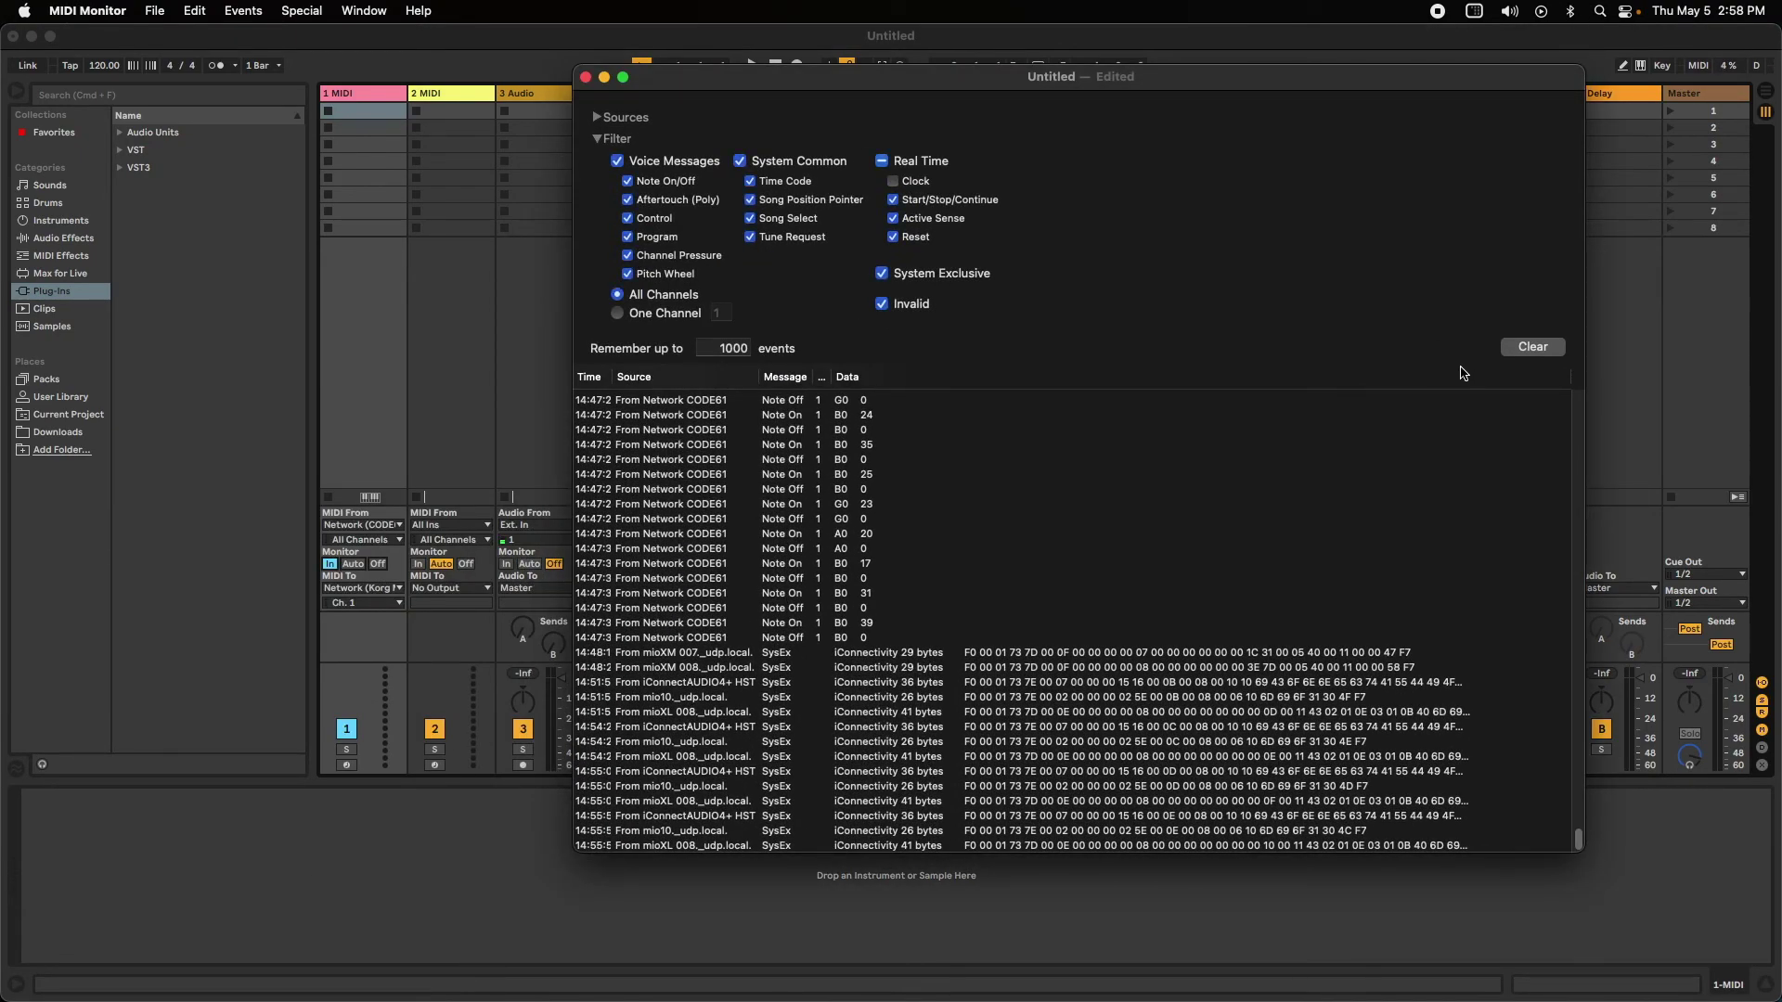
left_click(1531, 345)
left_click(128, 10)
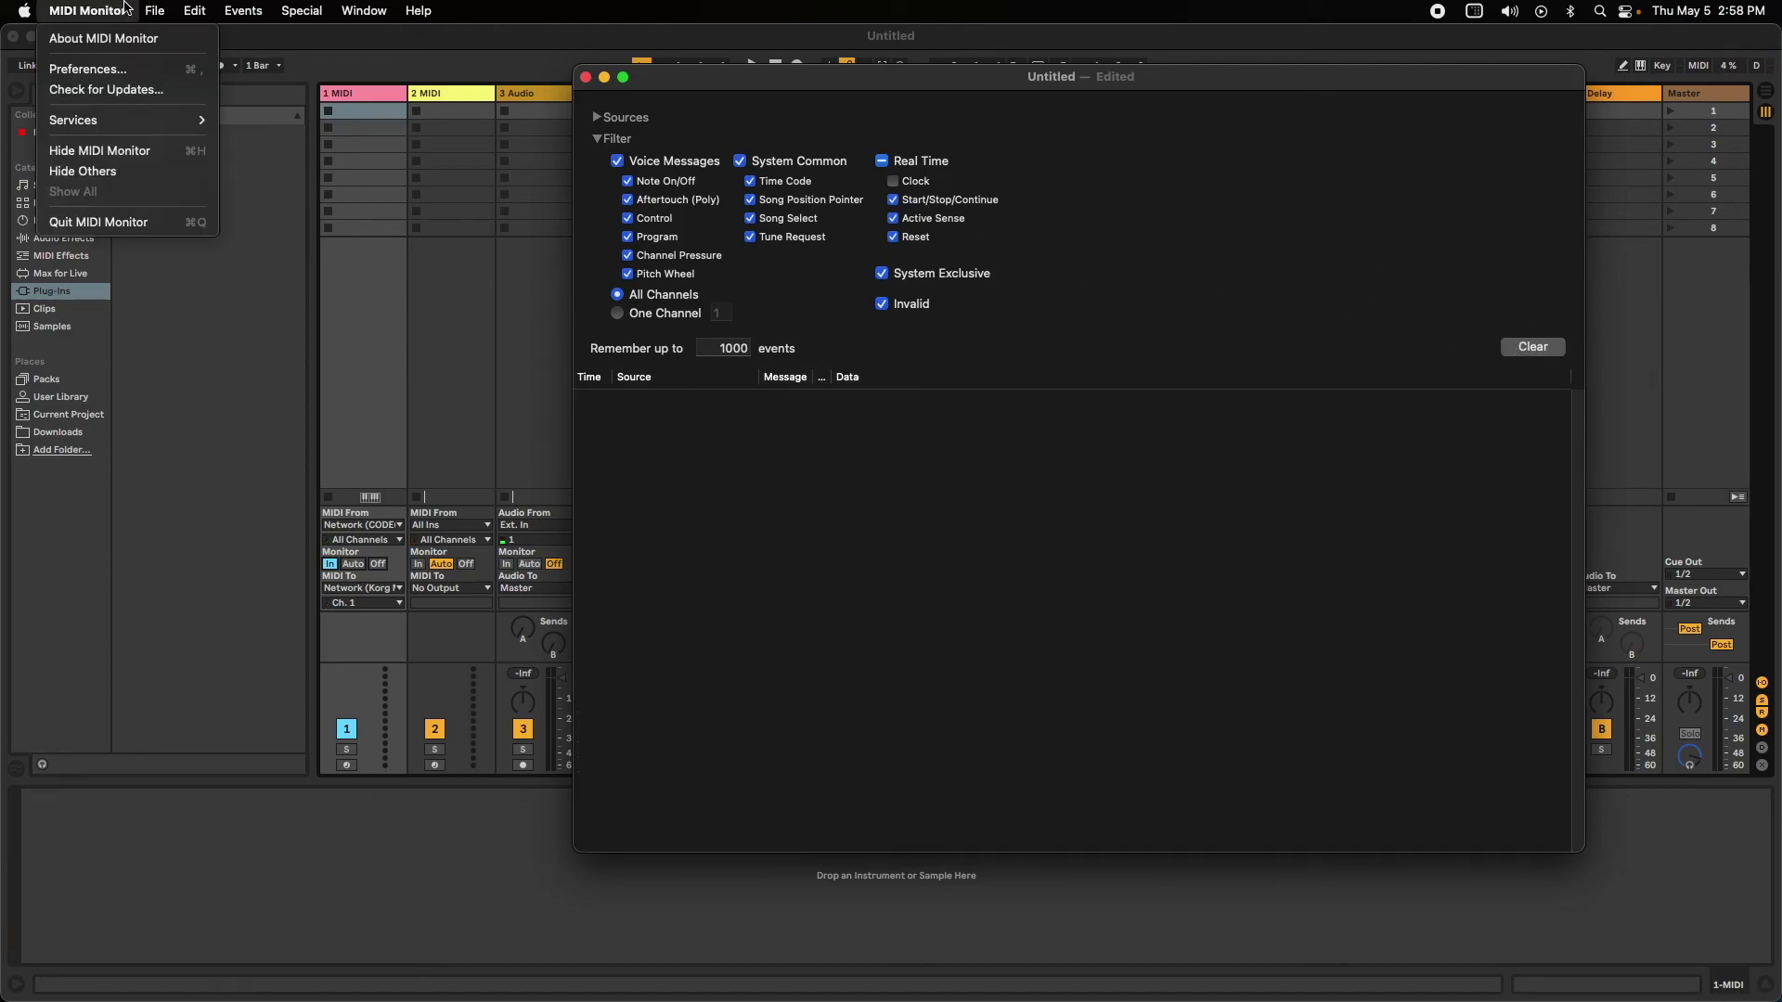
left_click(149, 224)
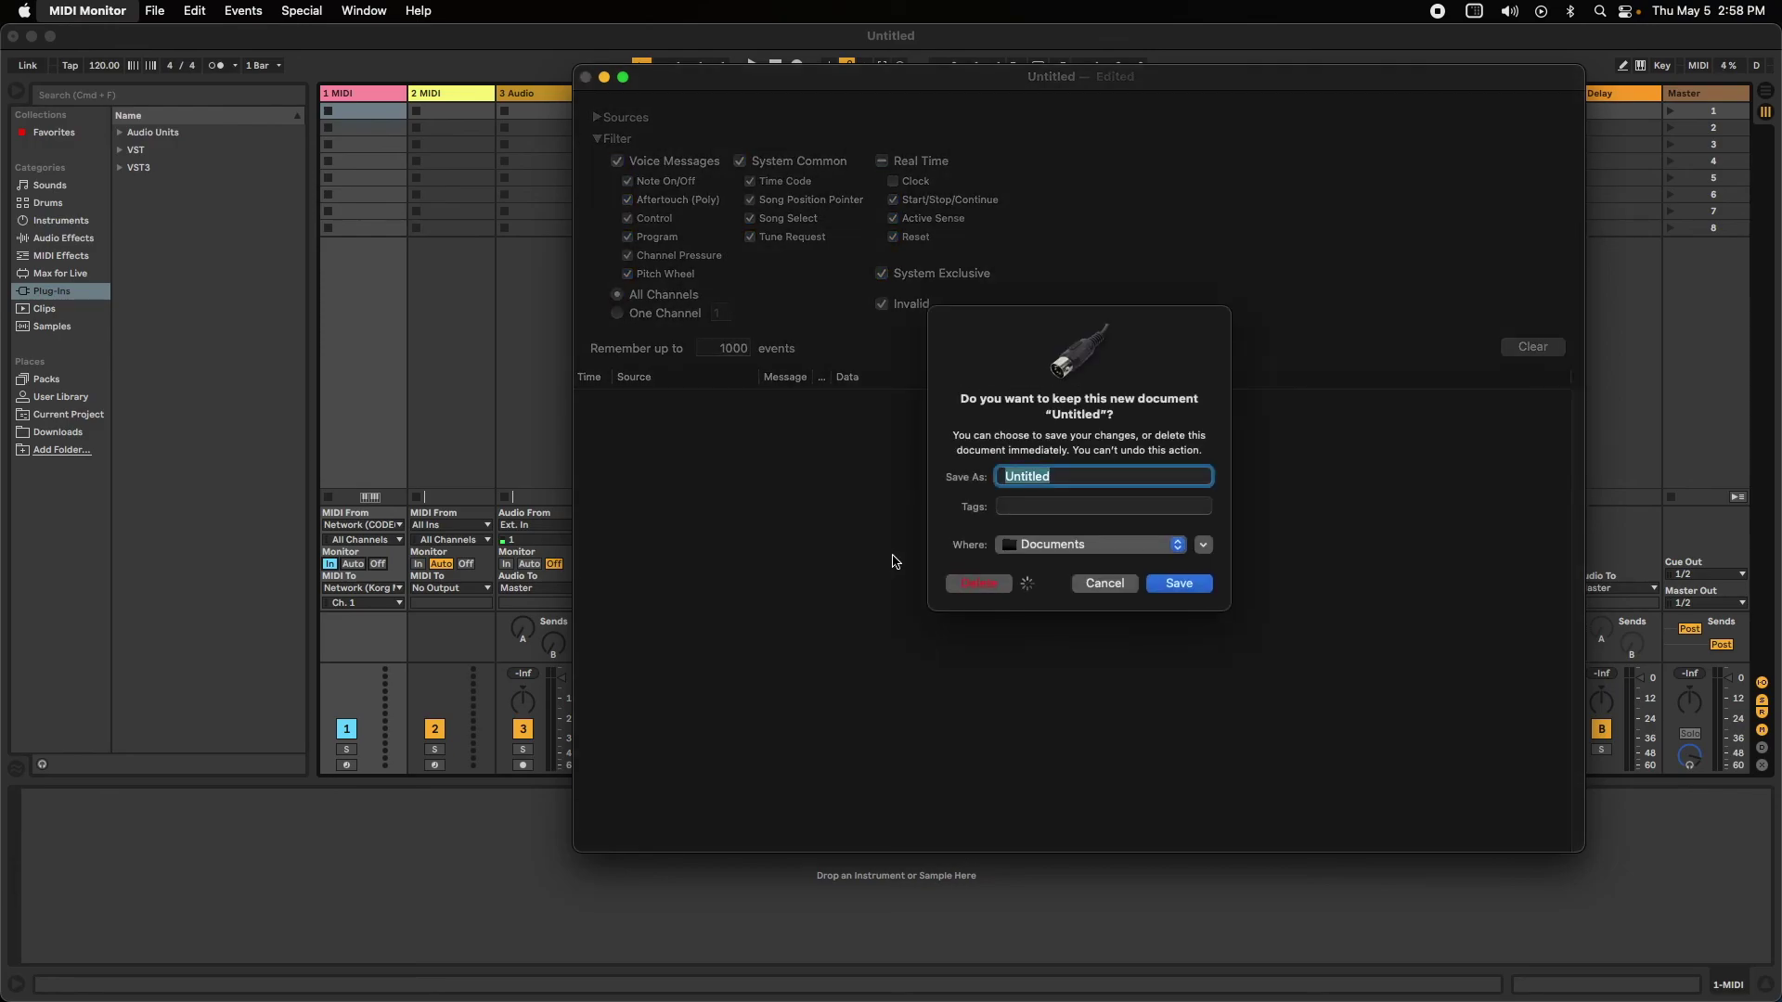
left_click(967, 581)
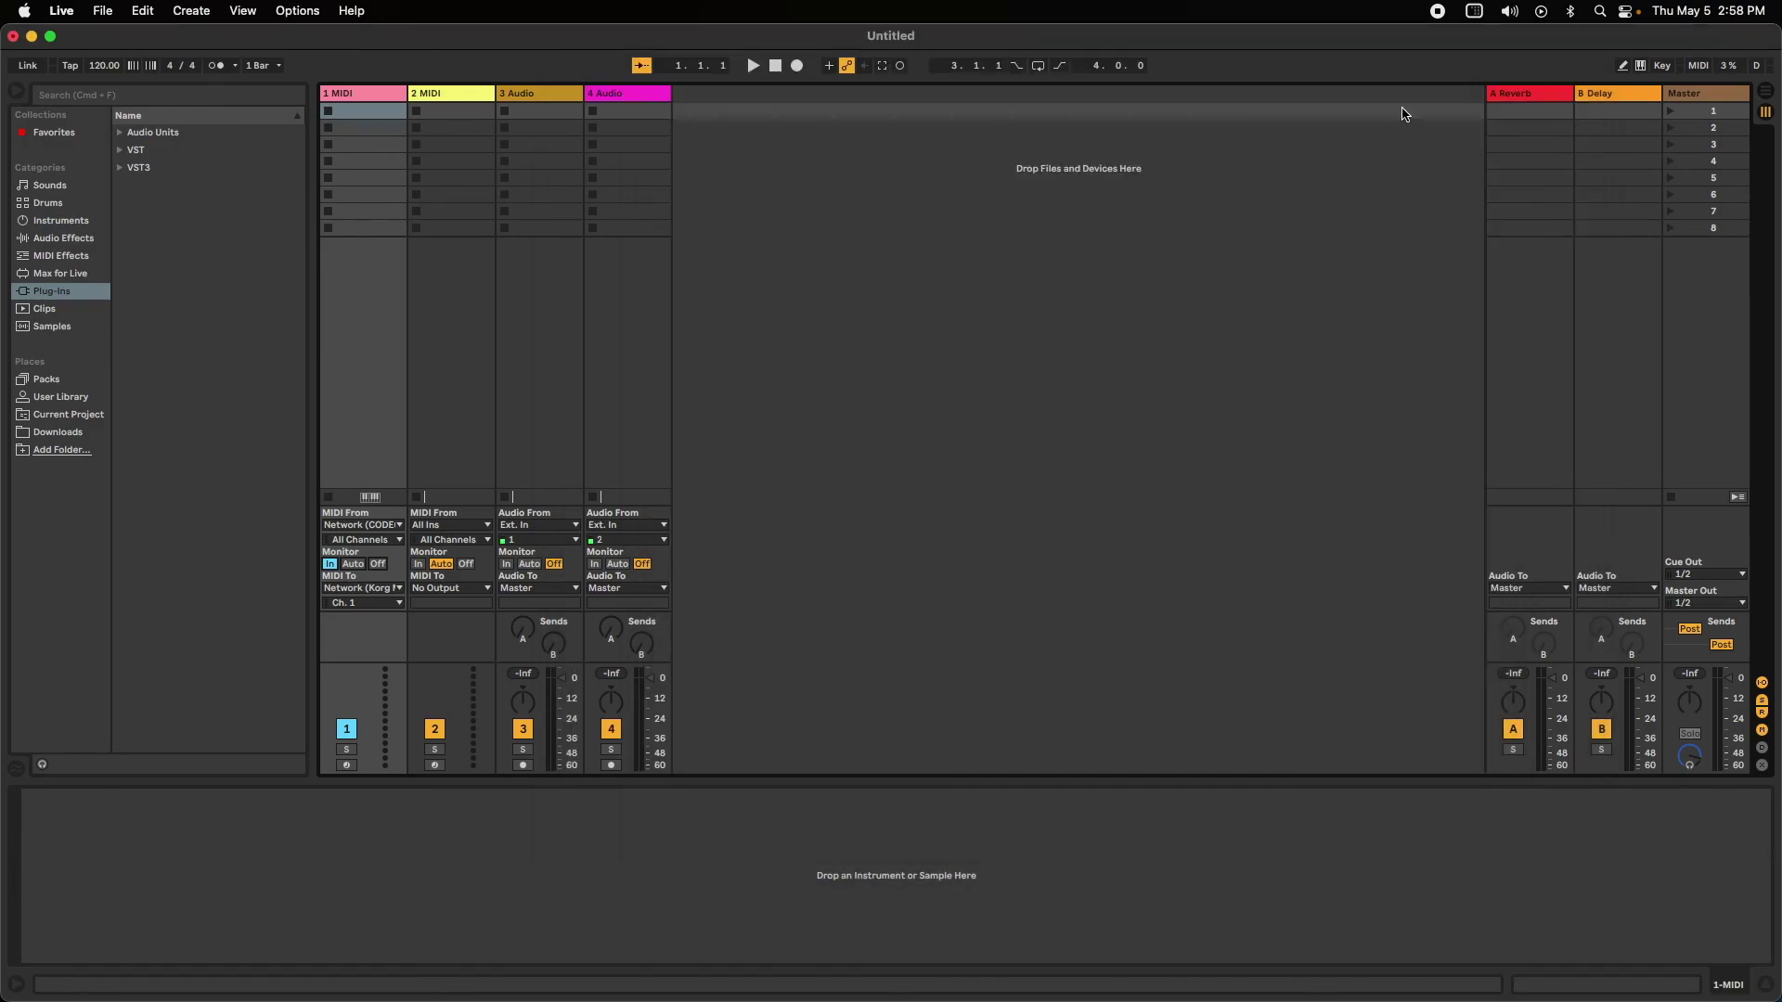
Reopen MIDI Monitor and enlarge its window to show more events.
left_click(1600, 12)
type("mi")
key("Return")
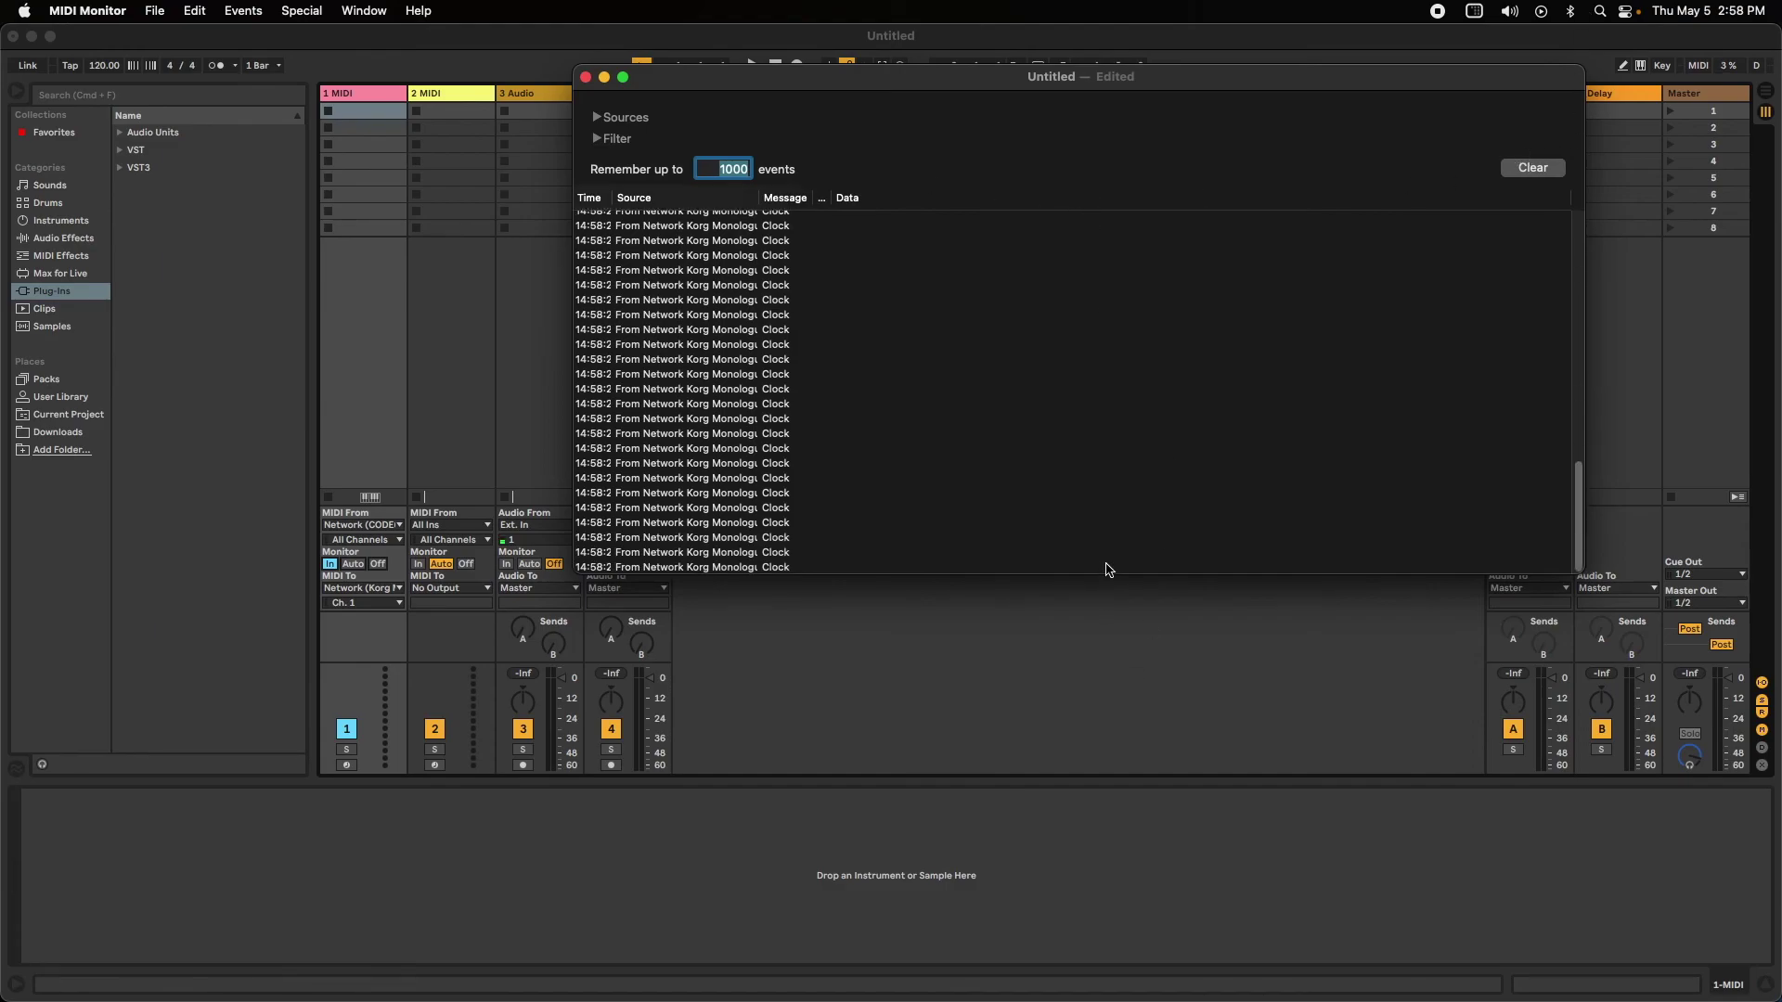
left_click_drag(1106, 574, 1106, 777)
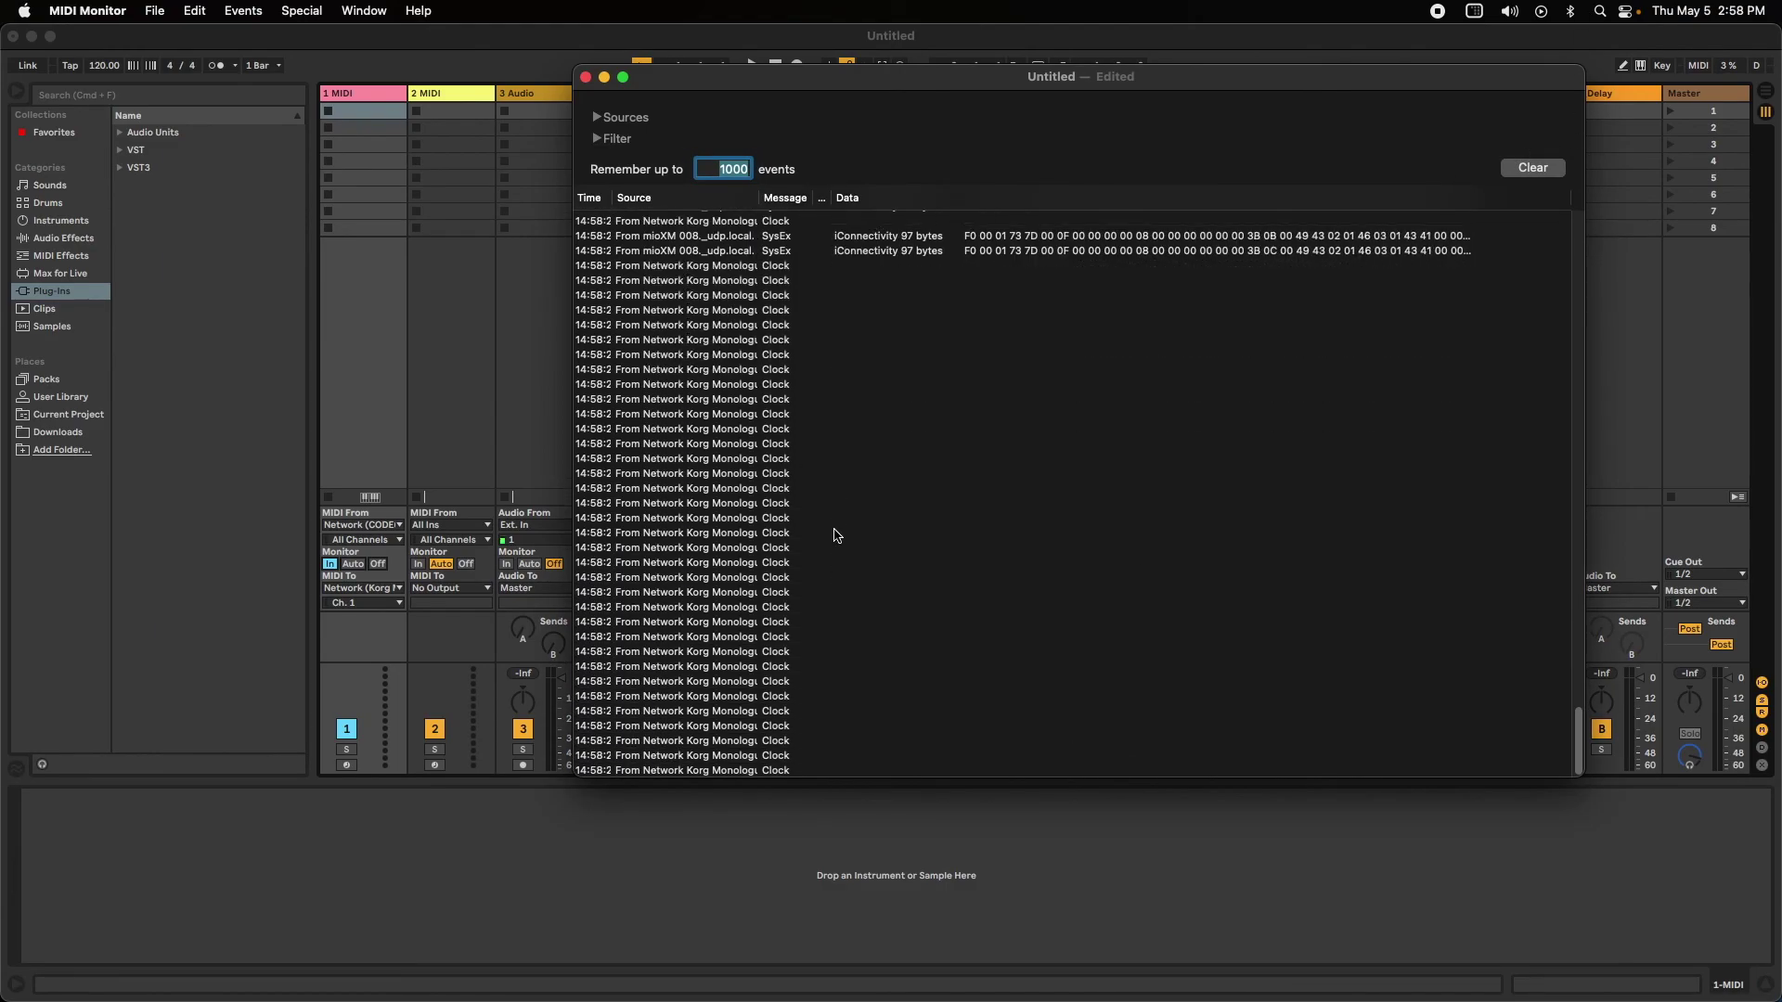
Filter out Clock messages in MIDI Monitor and clear the event list.
left_click(598, 139)
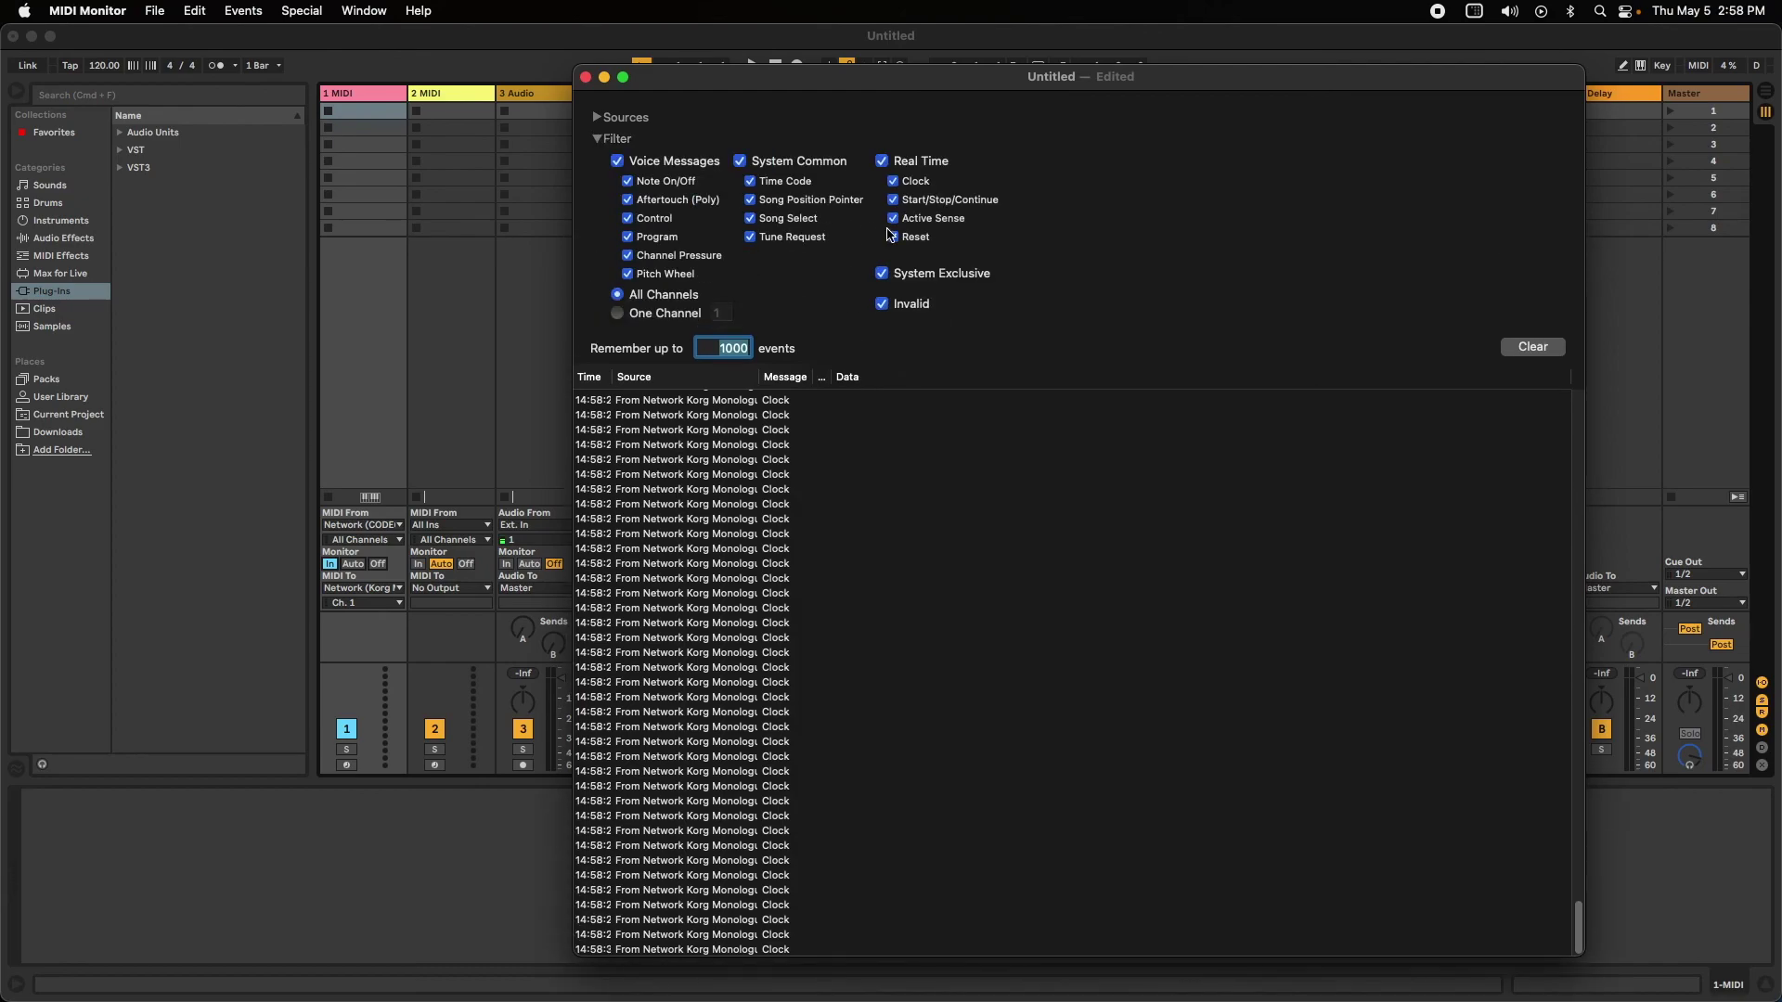
left_click(895, 181)
left_click(598, 138)
left_click(1527, 167)
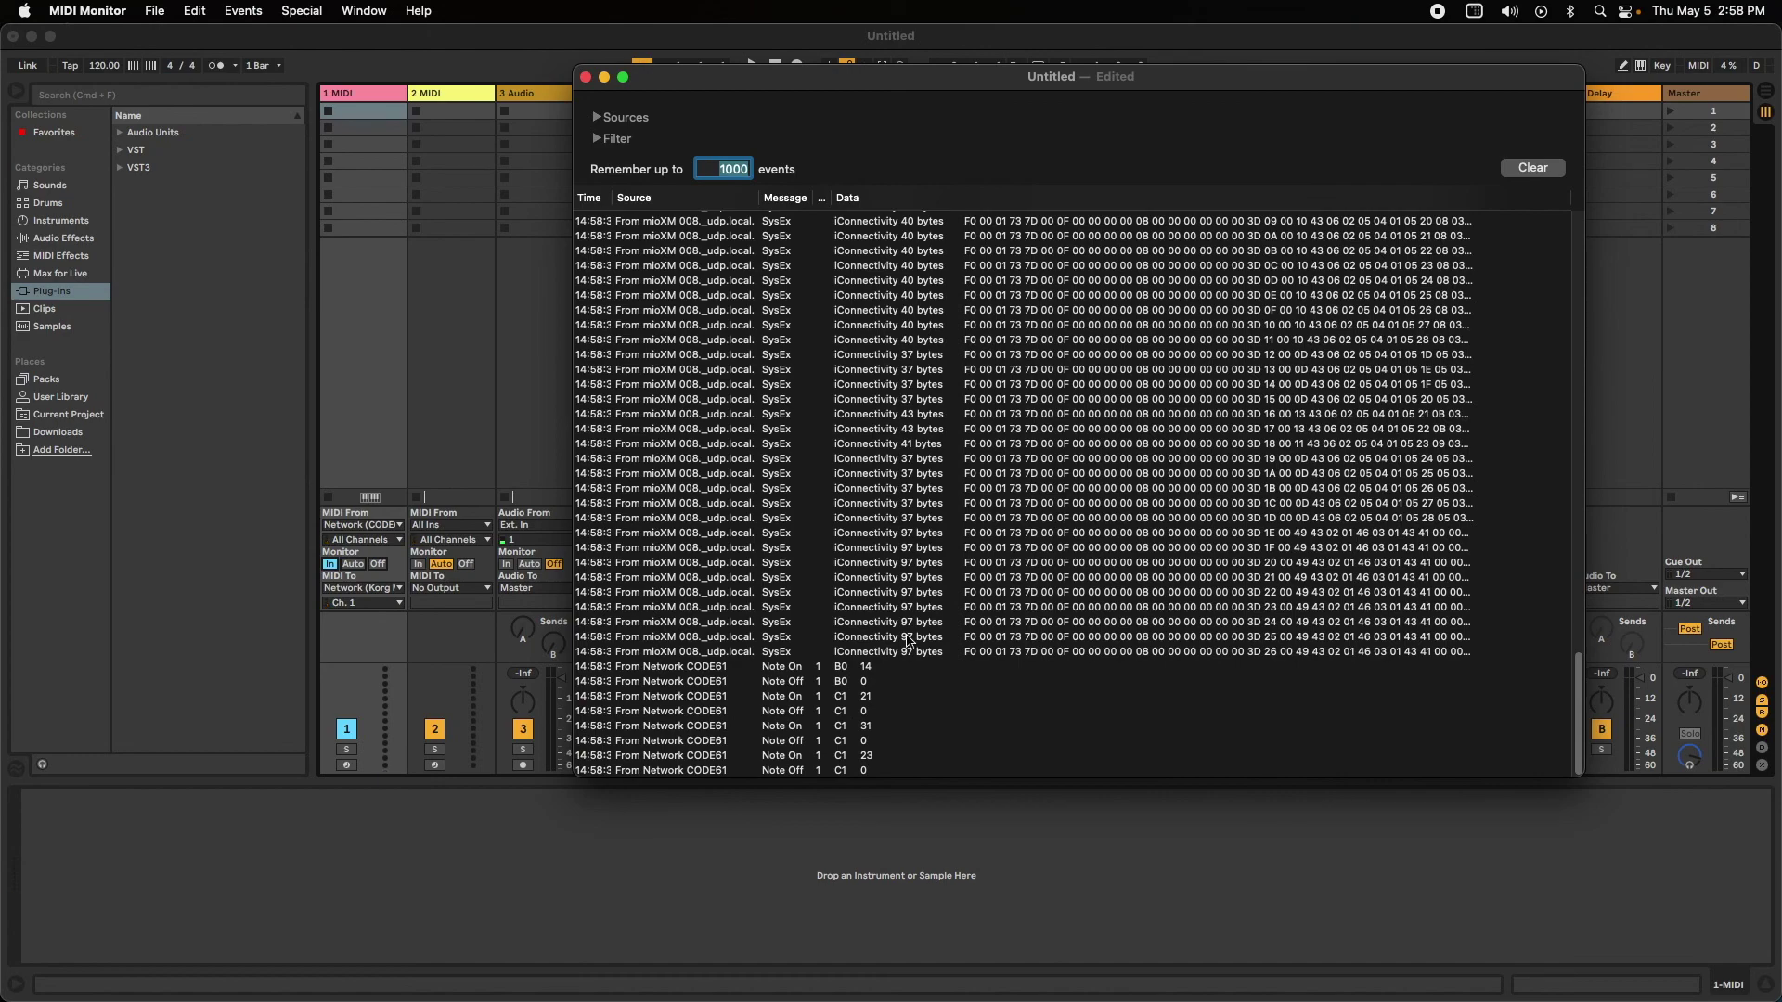
Highlight a Note Off event from Network CODE61 and switch back to Live.
left_click(702, 685)
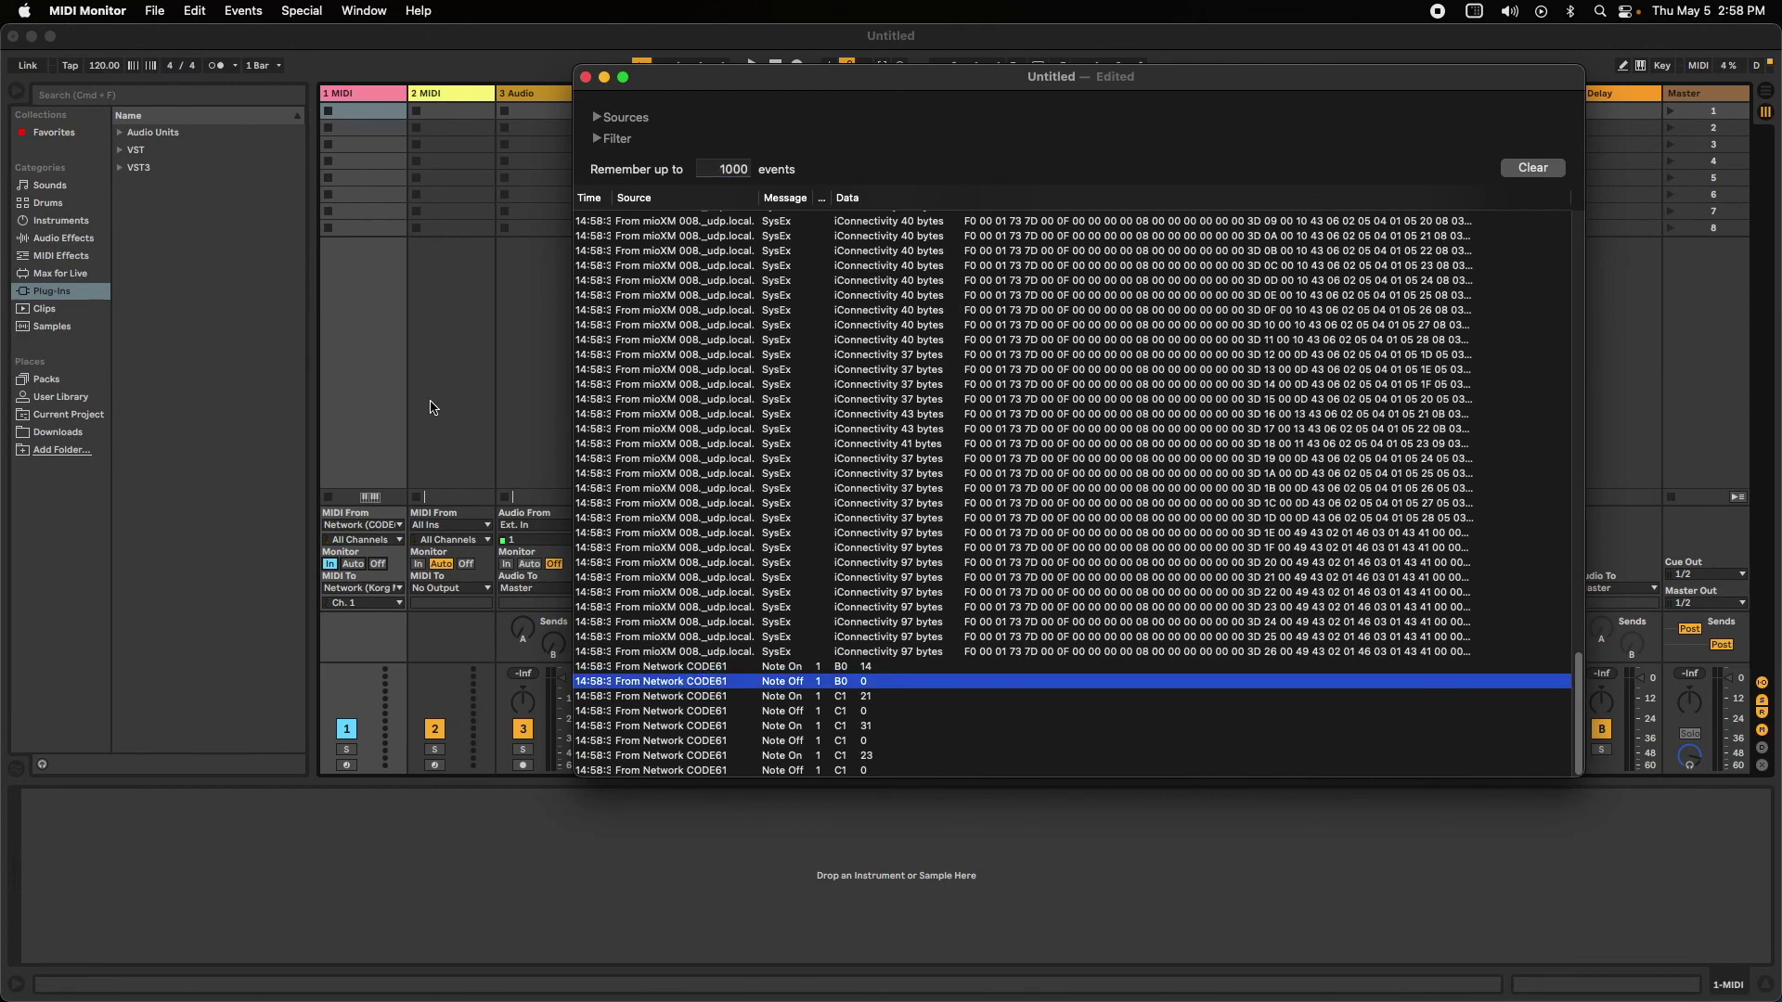
left_click(476, 345)
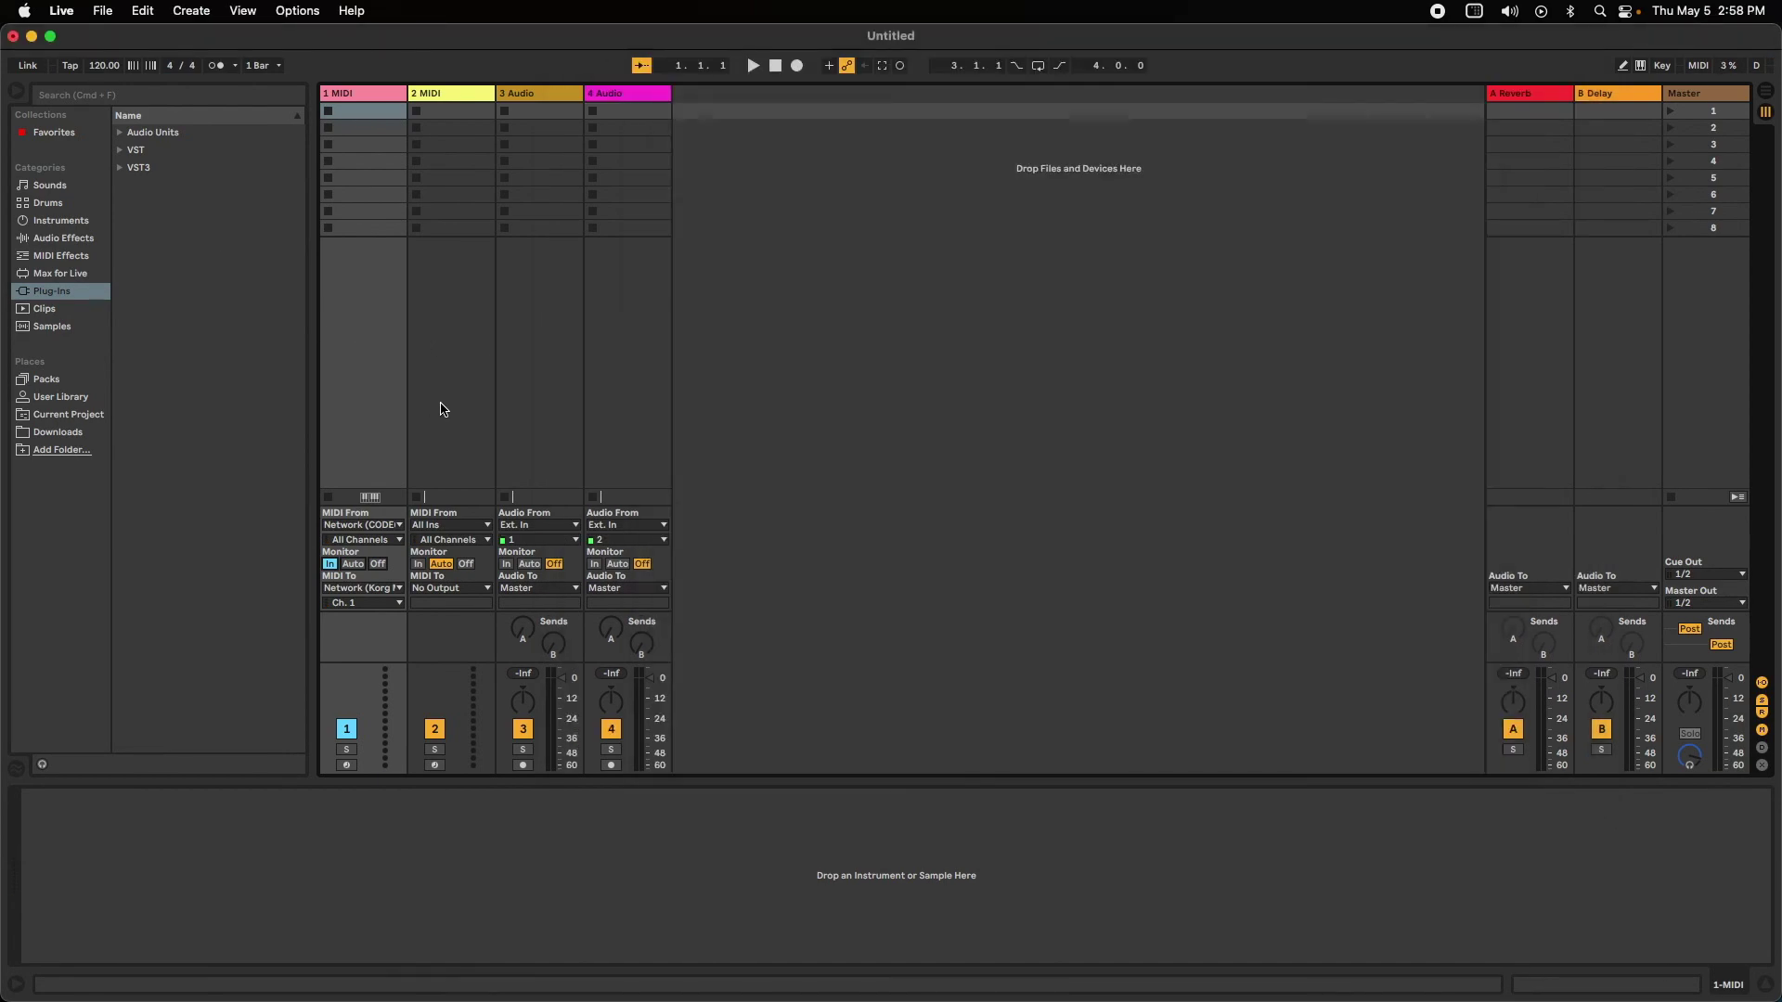